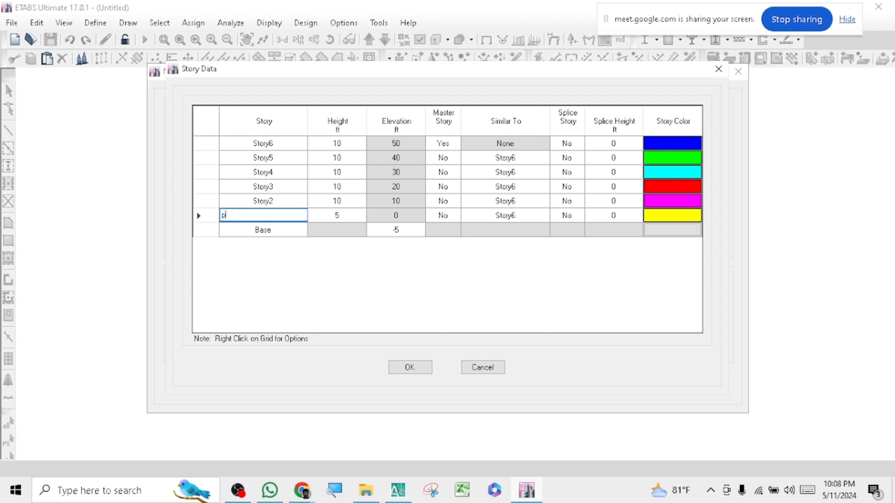
- Rename the story directly above Base as PL
type("l")
key("BackSpace")
key("BackSpace")
type("p")
key("BackSpace")
key("BackSpace")
type("PLL")
key("BackSpace")
key("Tab")
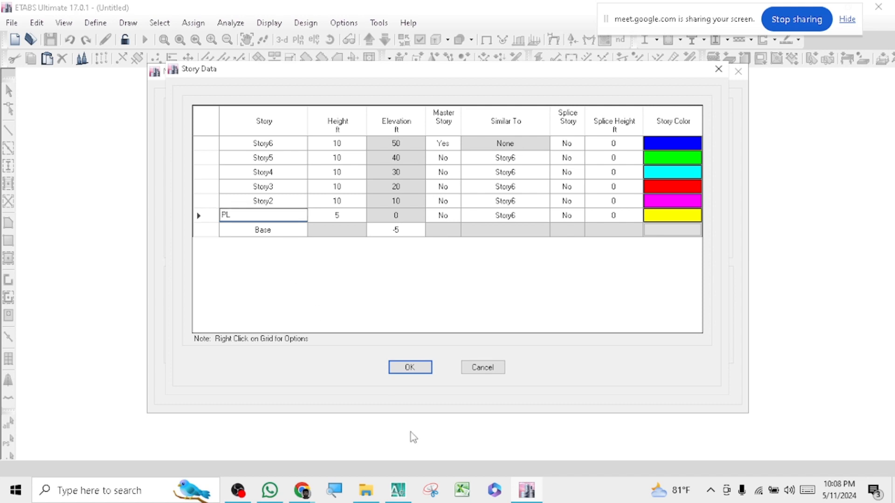
- Switch to AutoCAD to examine the story level lines beside the floor plan, and return to ETABS
left_click(397, 490)
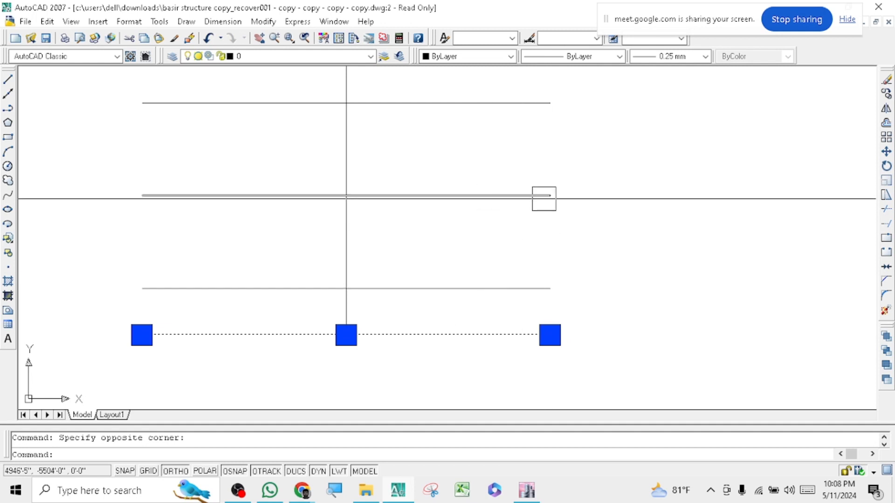
scroll(536, 252, "down", 4)
middle_click_drag(570, 226, 572, 253)
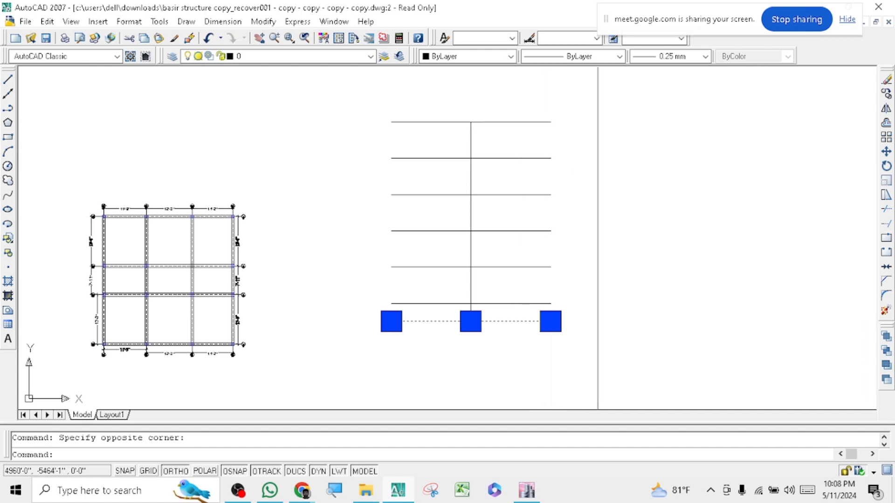
left_click(524, 493)
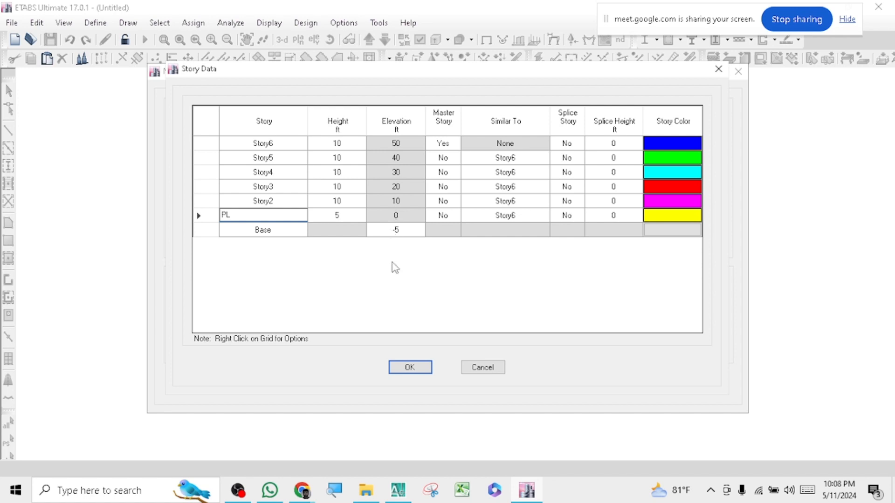
- Rename Story2, Story3, Story4 and Story5 as 1, 2, 3 and 4
mouse_move(406, 495)
left_click(286, 201)
left_click_drag(286, 201, 190, 194)
type("1")
left_click(282, 186)
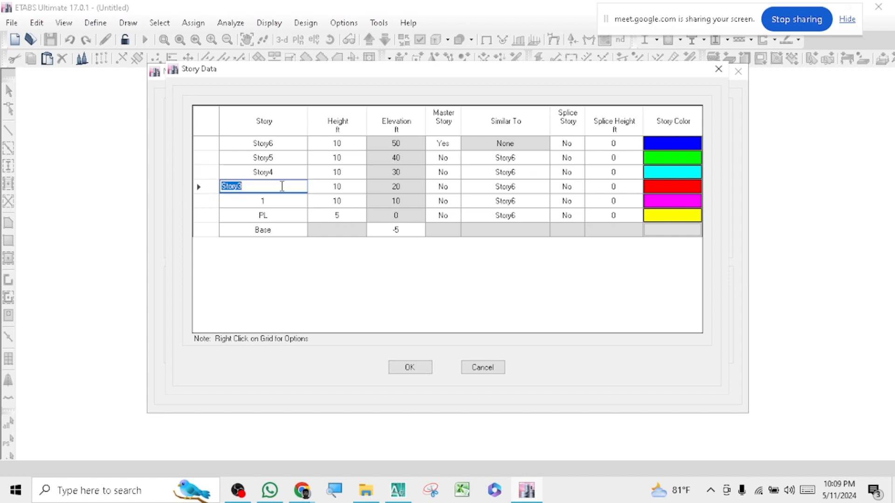
type("2")
left_click(270, 172)
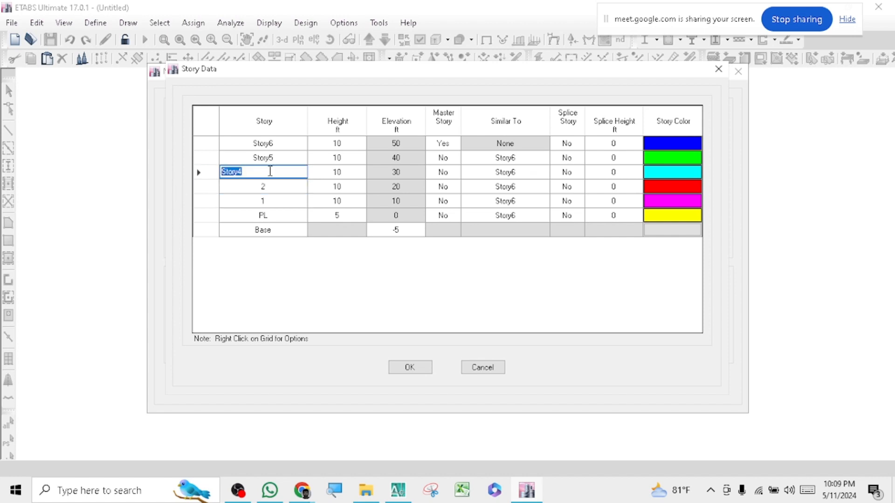
type("3")
left_click(275, 158)
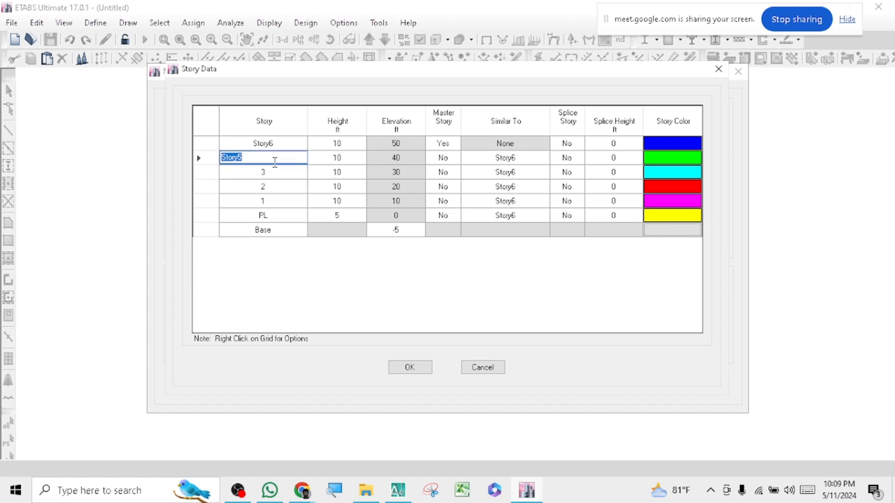
type("4")
- Rename the topmost story, Story6, as ROOF
left_click(275, 144)
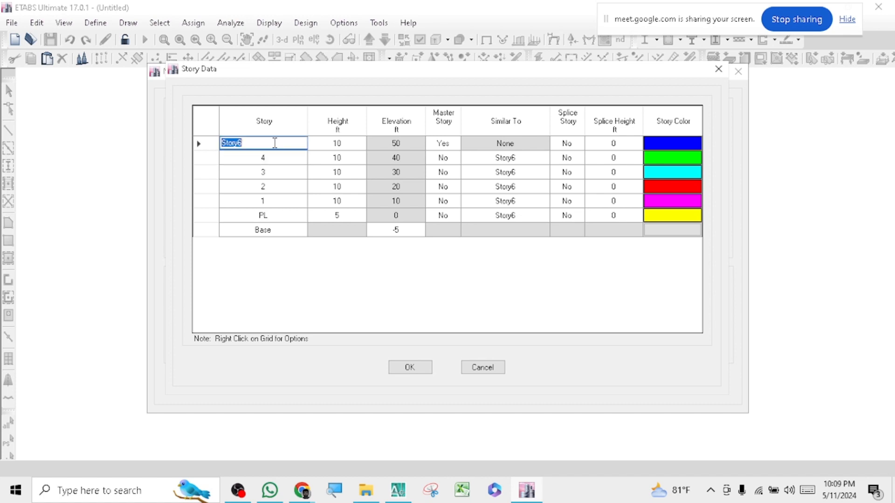
type("RROO")
type("F")
key("BackSpace")
key("BackSpace")
key("BackSpace")
key("BackSpace")
type("OOOF")
key("BackSpace")
key("BackSpace")
type("FF")
key("BackSpace")
- Accept the story data and create the model from the Grid Only template
left_click(413, 368)
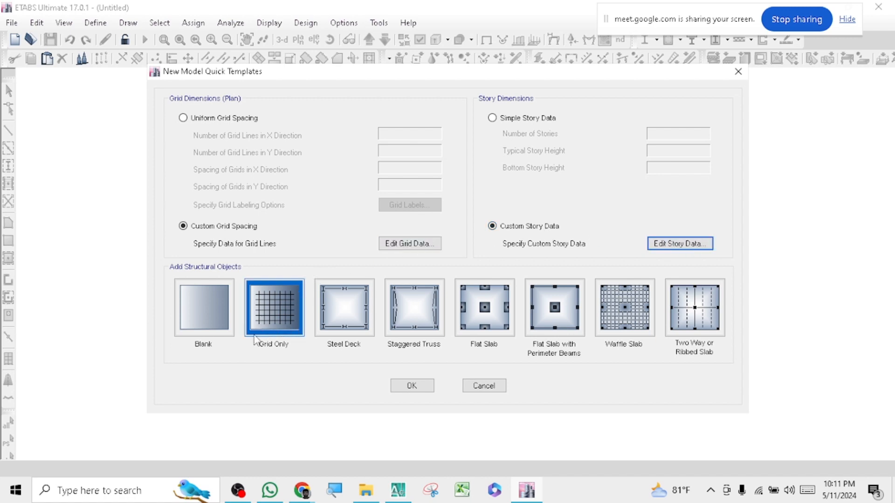
left_click(287, 322)
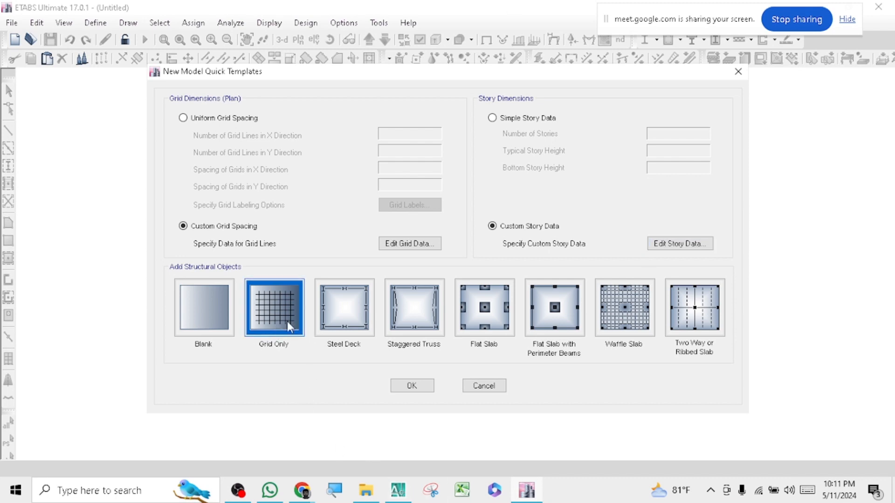
left_click(412, 386)
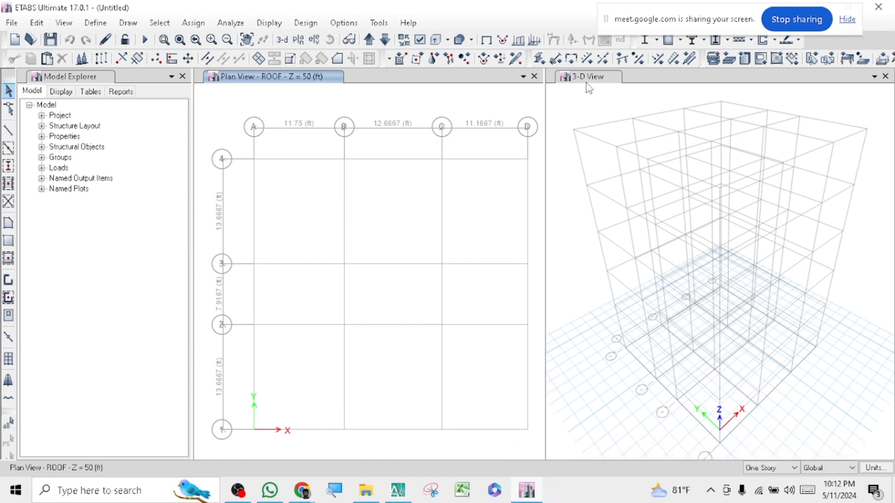
- Close the 3-D view window and narrow the Model Explorer to enlarge the plan view
left_click(885, 76)
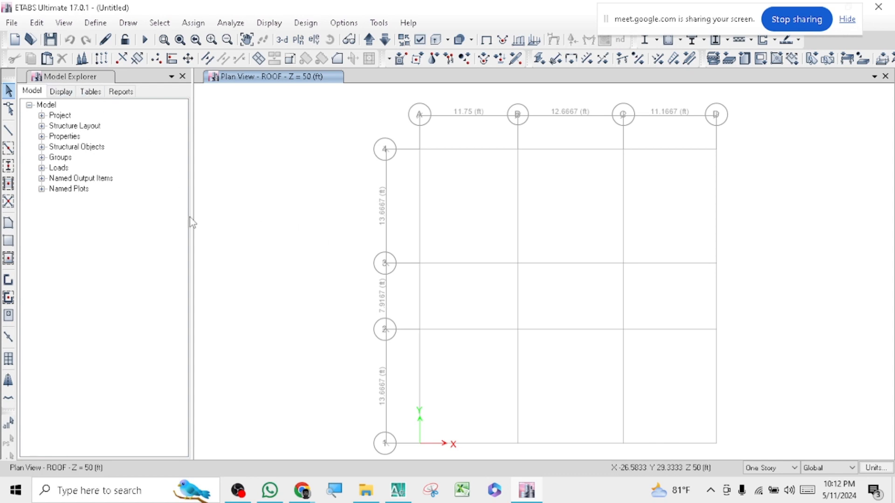
left_click_drag(189, 234, 80, 234)
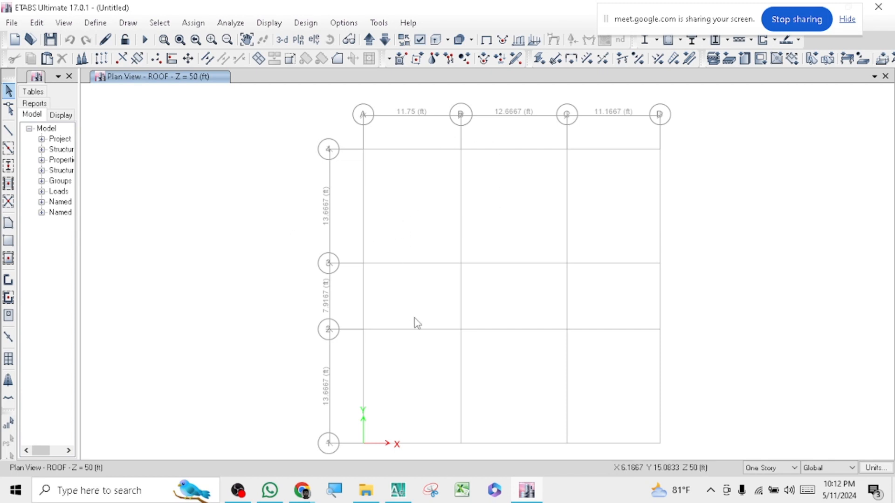
middle_click_drag(391, 315, 320, 300)
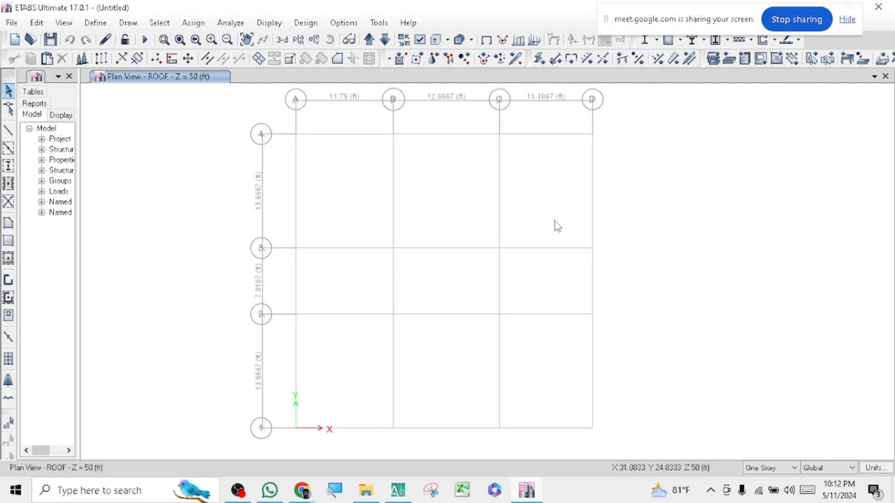
left_click(874, 77)
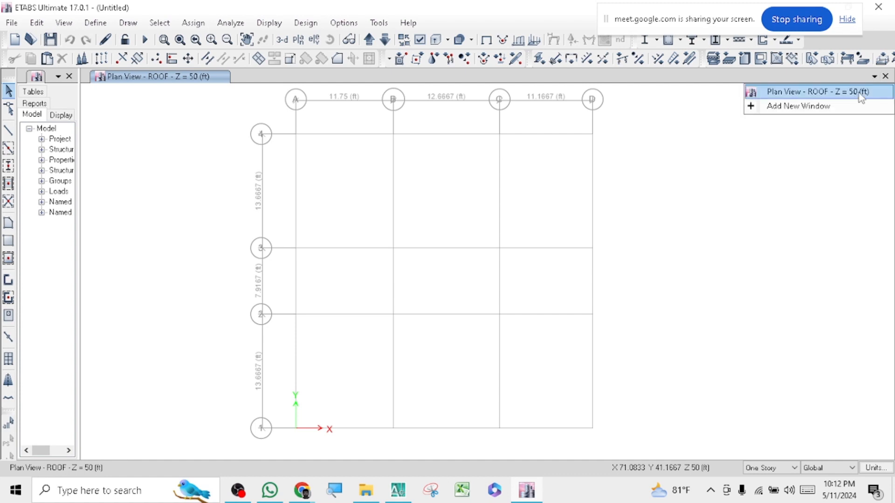
left_click(823, 111)
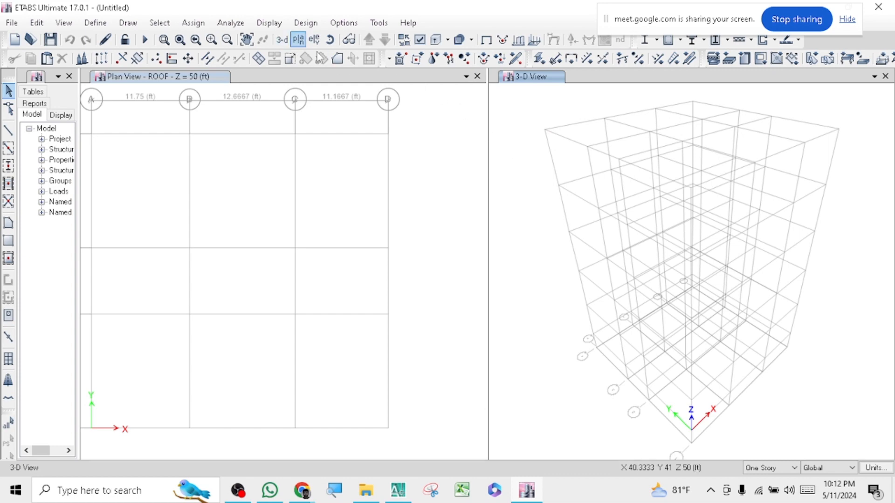
left_click(885, 76)
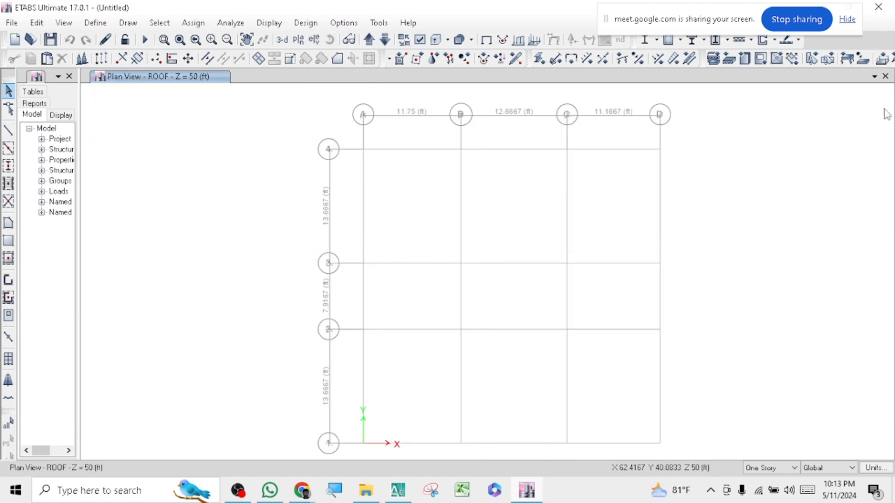
- Add a new window showing the 3-D view beside the roof plan view
left_click(874, 76)
left_click(825, 106)
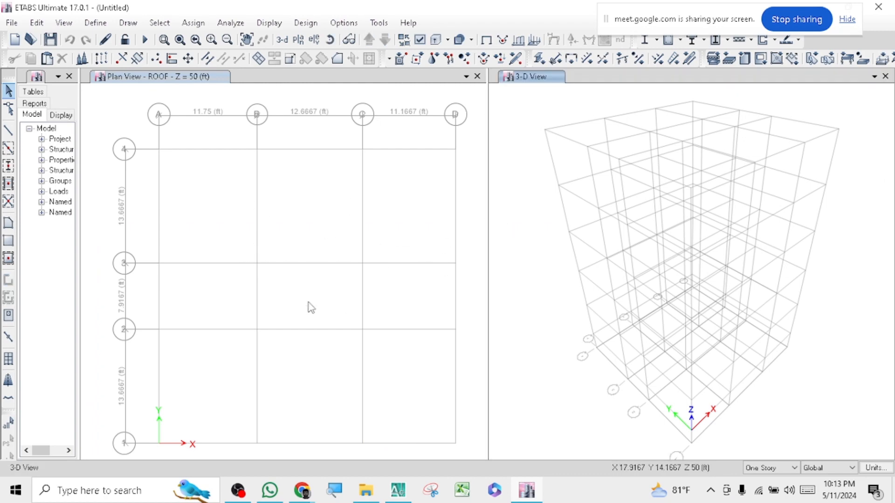
- Examine the roof plan grid at different magnifications to see how strongly each zoom increment scales it
scroll(309, 298, "down", 3)
scroll(282, 292, "up", 4)
scroll(281, 290, "down", 4)
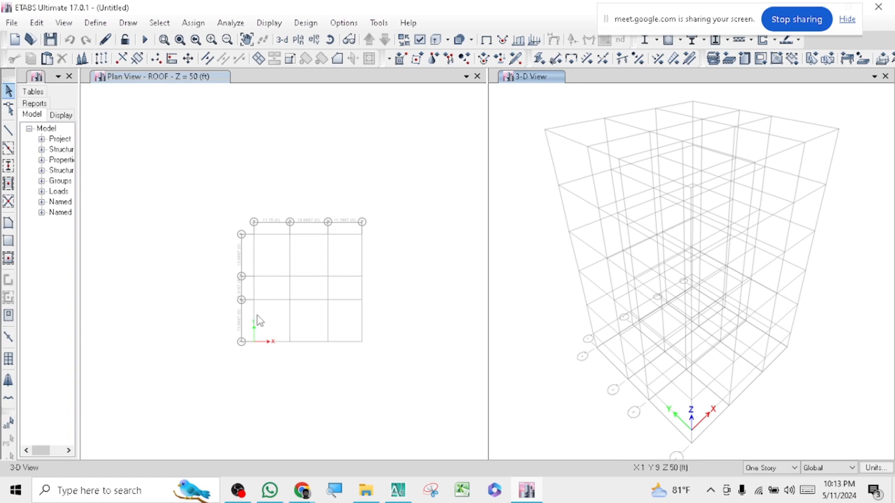
scroll(286, 302, "up", 4)
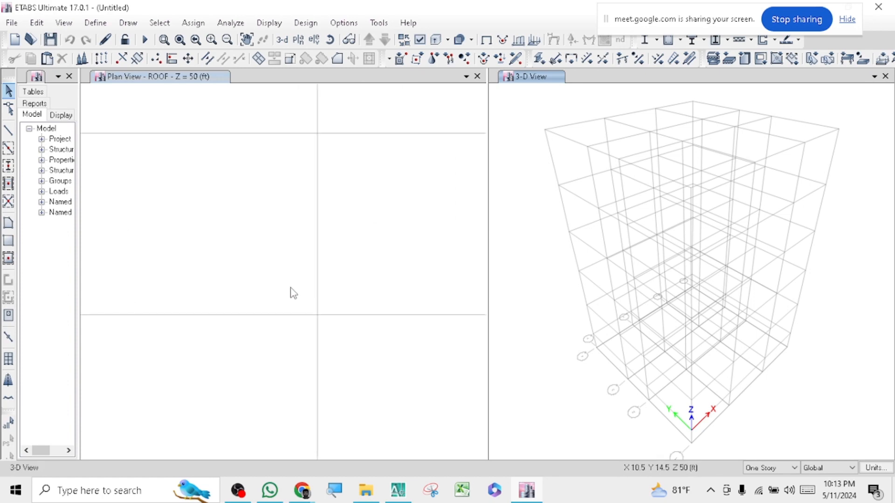
scroll(292, 292, "down", 4)
scroll(284, 279, "up", 4)
scroll(284, 279, "down", 1)
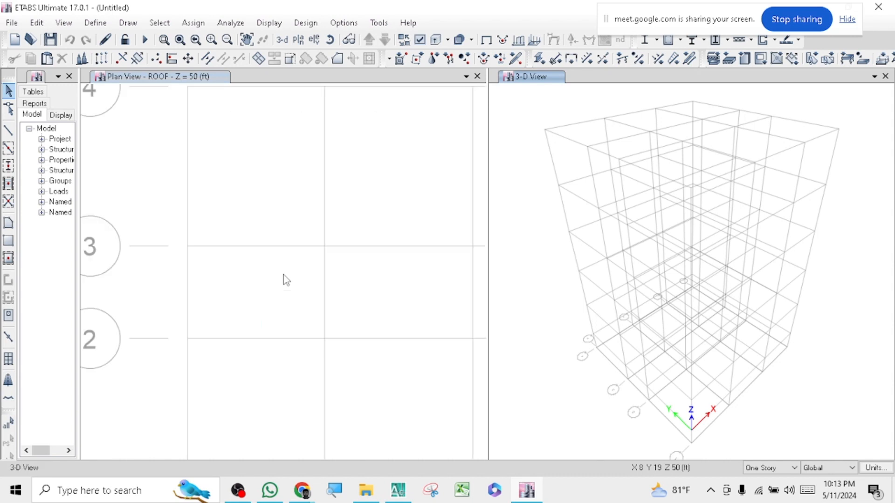
scroll(285, 266, "down", 4)
scroll(286, 262, "up", 4)
scroll(286, 262, "down", 4)
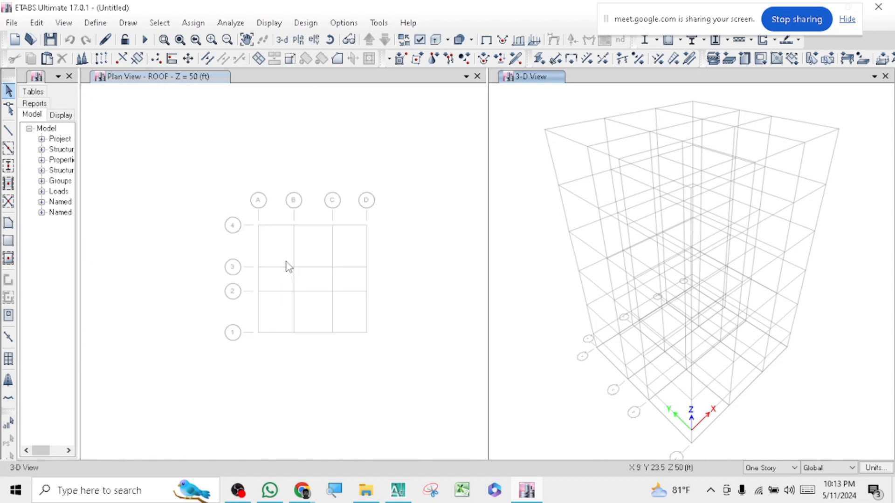
scroll(286, 262, "up", 4)
scroll(290, 280, "down", 4)
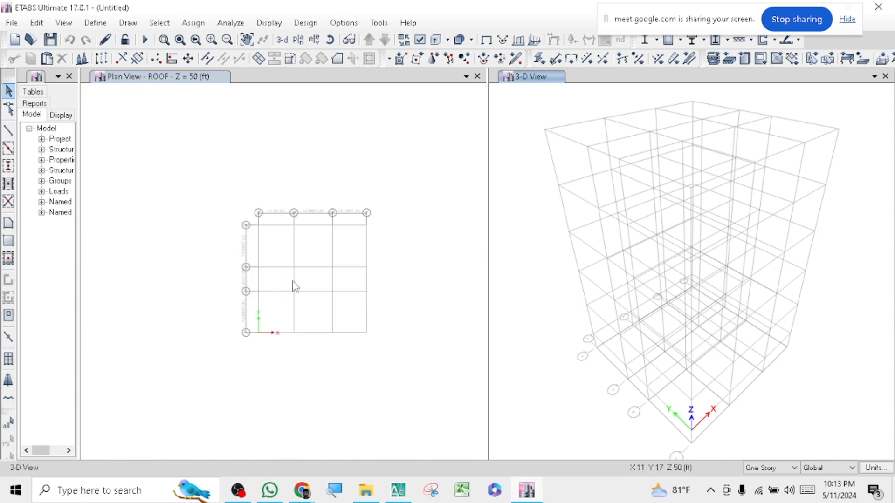
scroll(296, 287, "up", 4)
scroll(302, 294, "down", 4)
scroll(293, 285, "up", 4)
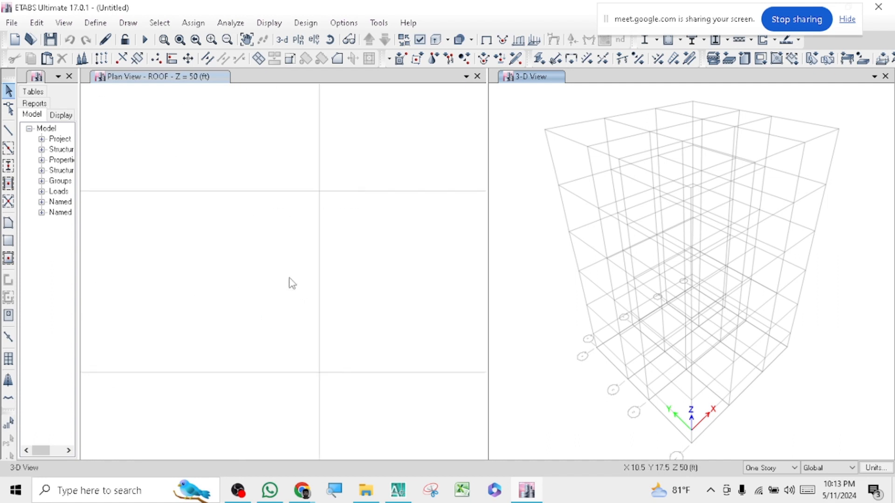
scroll(291, 282, "down", 4)
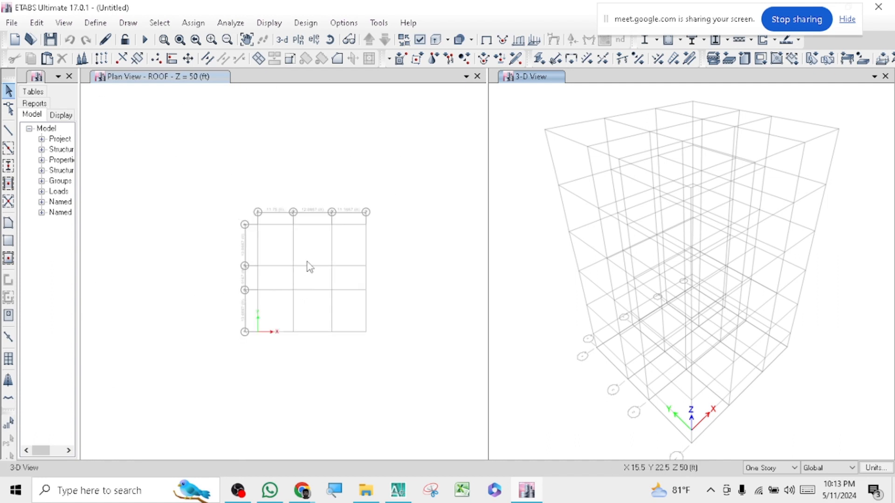
scroll(295, 276, "up", 4)
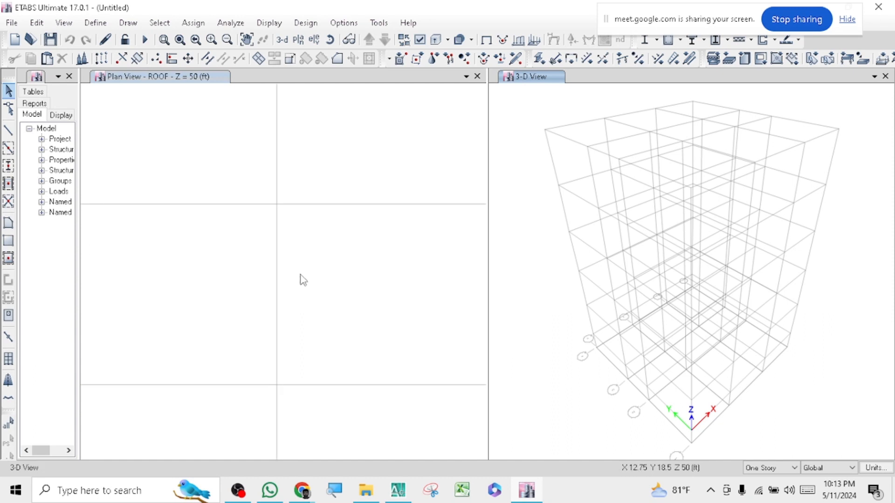
scroll(300, 276, "down", 6)
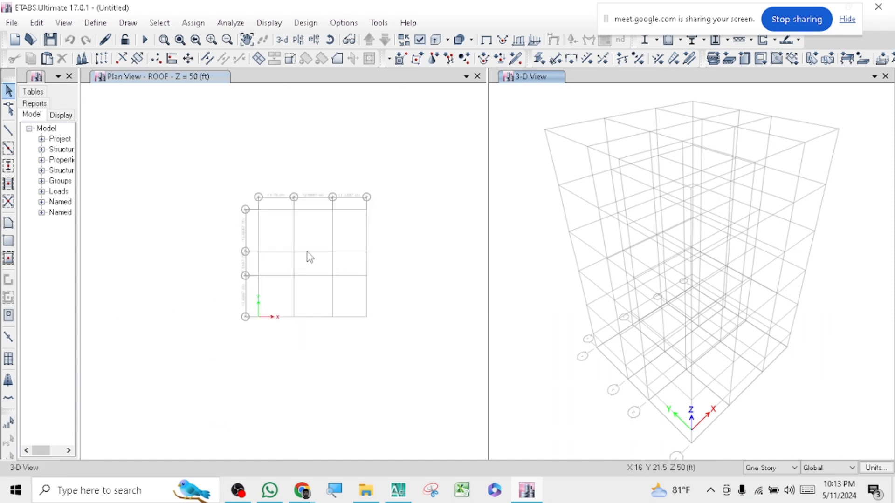
scroll(306, 252, "up", 3)
scroll(307, 253, "down", 3)
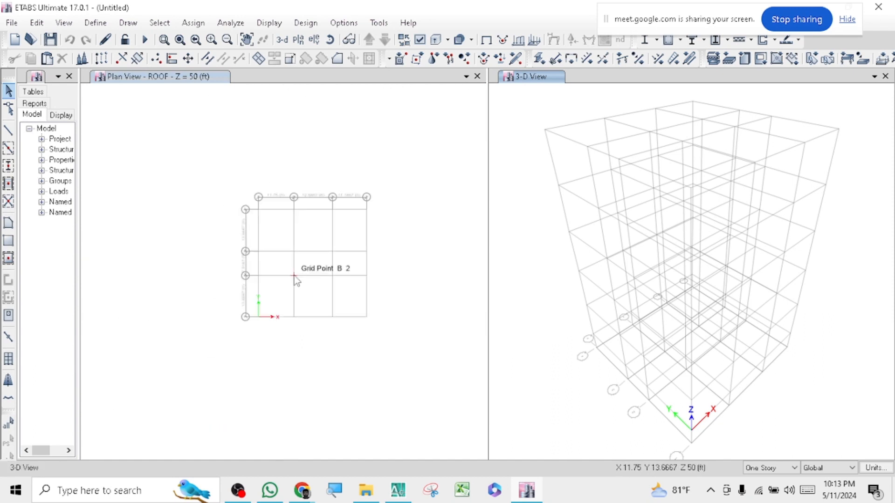
scroll(295, 280, "up", 3)
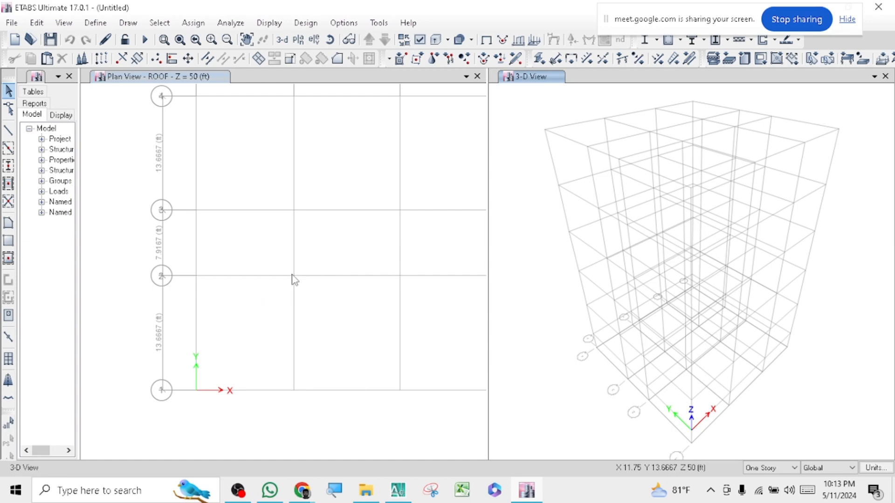
- Re-enter the Auto Zoom Step percentage in the Graphics Preferences and accept the settings
left_click(344, 23)
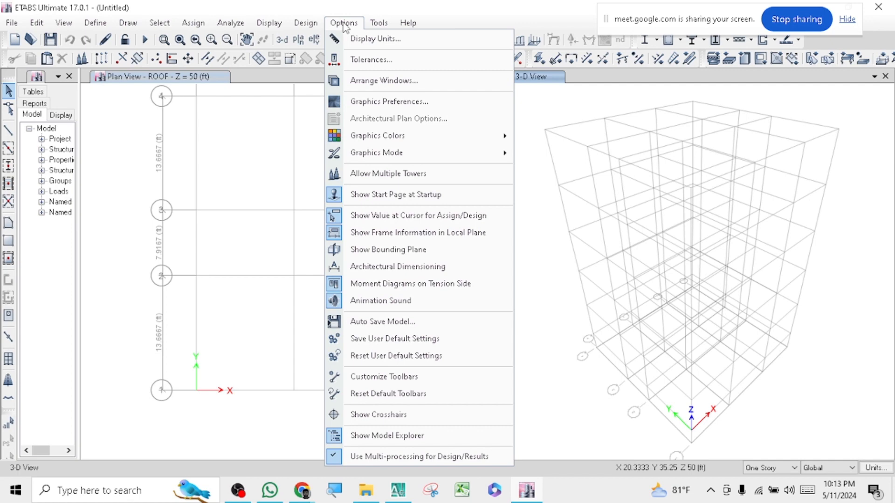
left_click(383, 104)
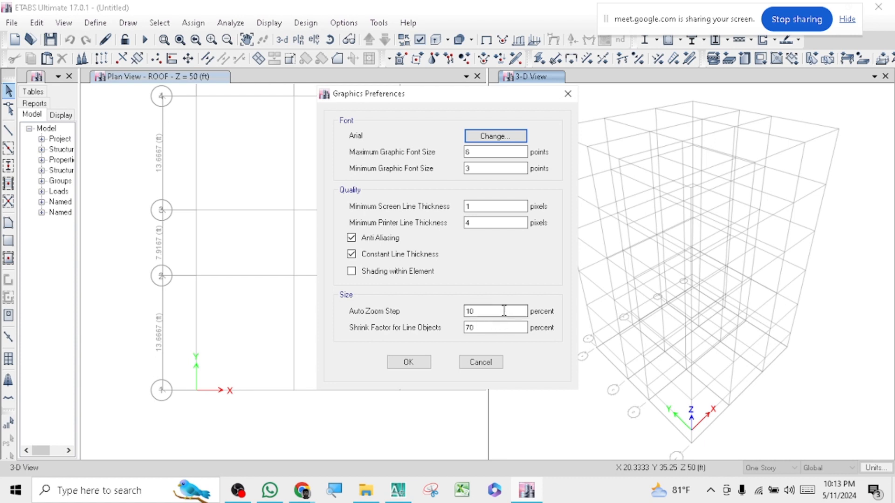
left_click_drag(503, 312, 464, 311)
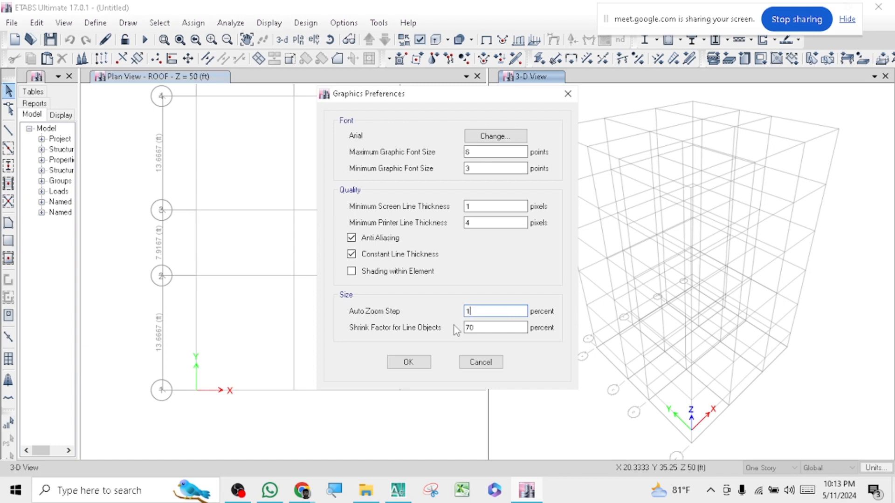
left_click(409, 362)
- Check the size of the zoom increments on the roof plan grid
scroll(326, 301, "down", 1)
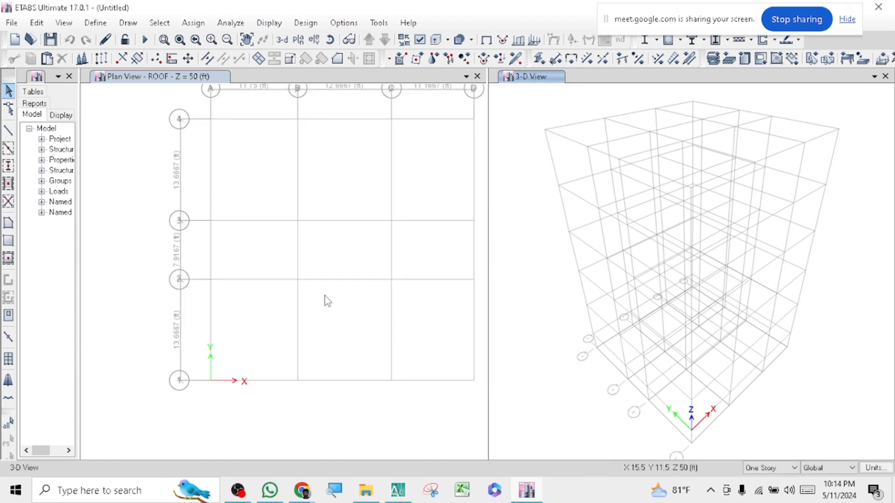
scroll(325, 296, "down", 6)
scroll(353, 250, "up", 5)
scroll(352, 249, "down", 2)
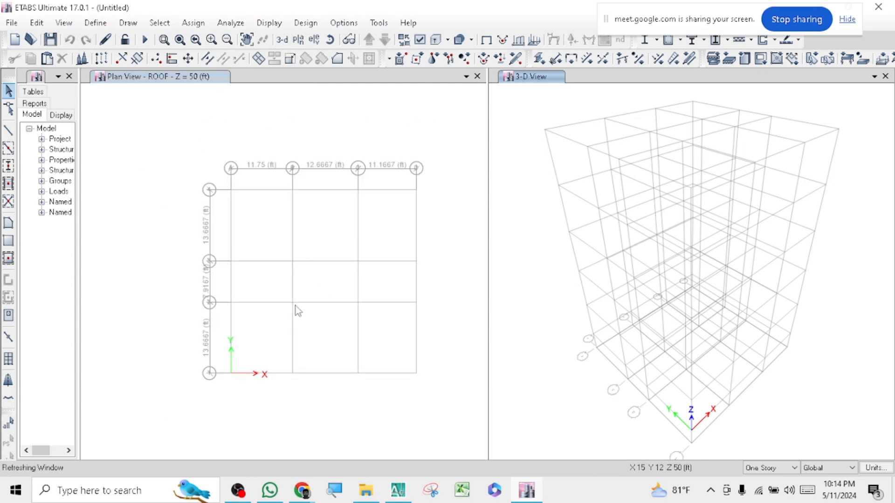
scroll(294, 304, "up", 2)
scroll(292, 300, "down", 1)
scroll(333, 286, "up", 2)
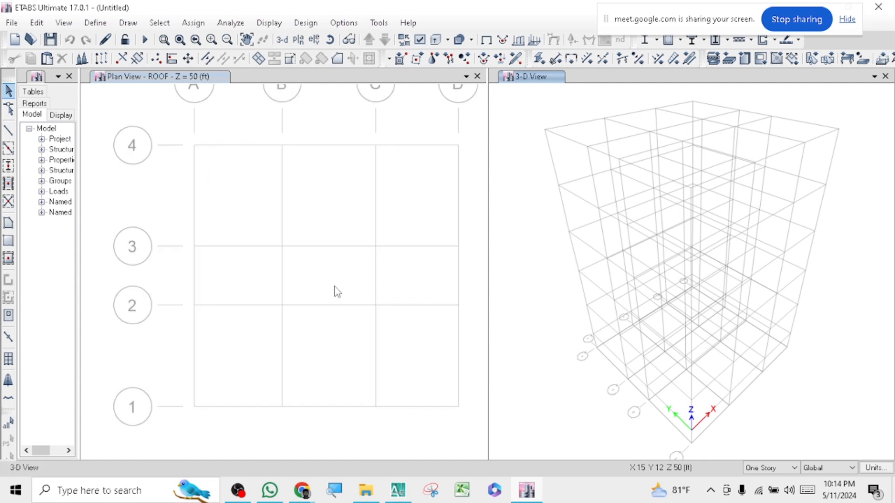
- Close the 3-D view window so that the roof plan view fills the workspace
scroll(337, 290, "up", 2)
scroll(370, 303, "down", 3)
scroll(286, 315, "up", 3)
scroll(264, 298, "down", 2)
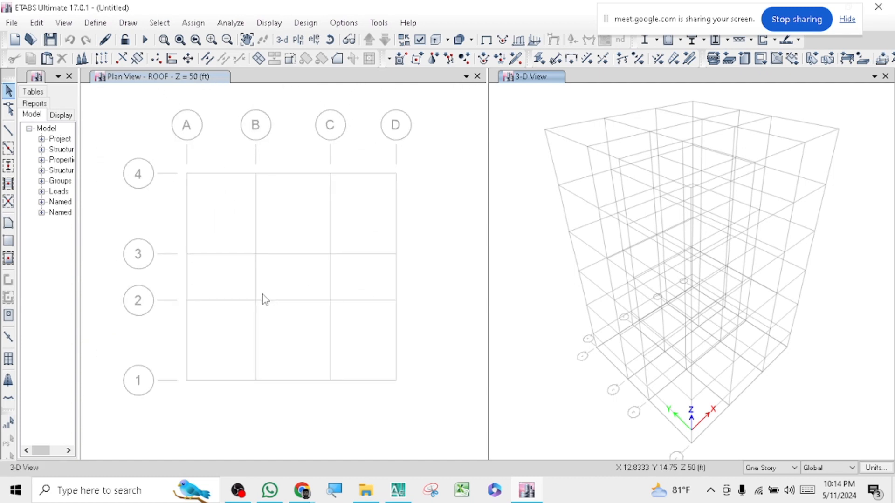
scroll(262, 293, "up", 2)
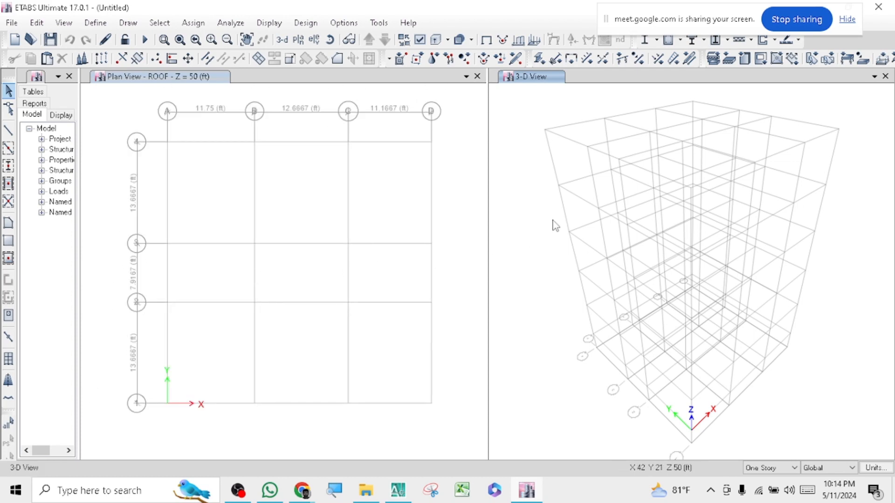
left_click(885, 76)
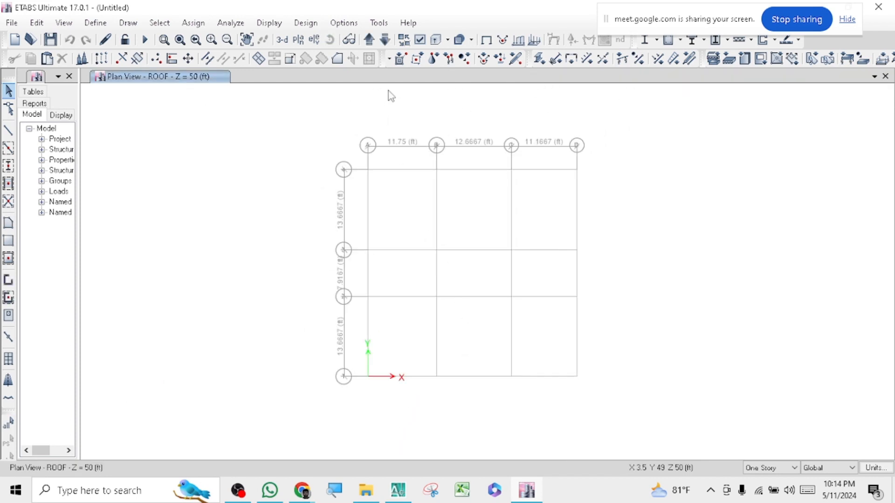
- Set the Auto Zoom Step to 2 percent in the Graphics Preferences and accept the settings
left_click(344, 22)
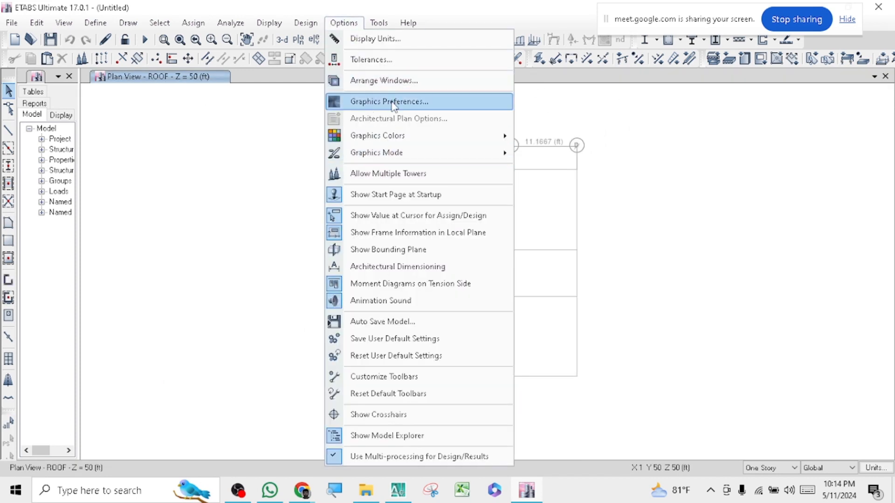
left_click(373, 102)
left_click(488, 310)
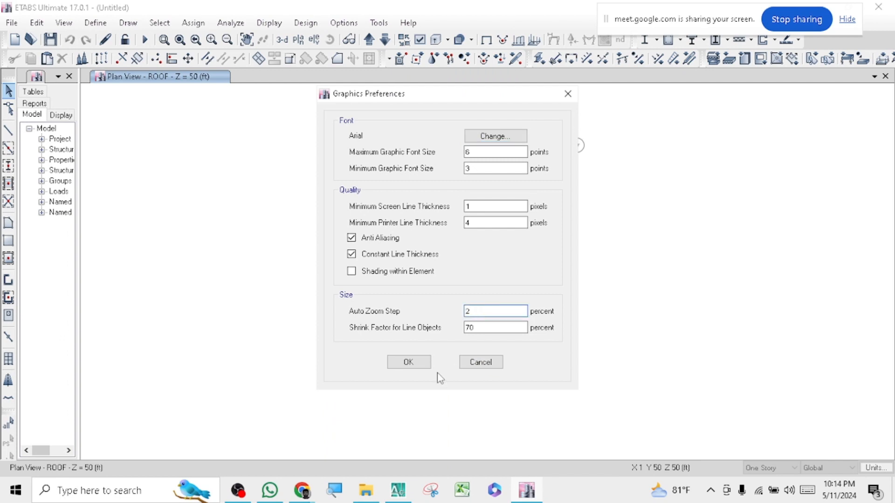
left_click(408, 362)
- Zoom the full-width roof plan in and out to test the zoom increments
scroll(424, 234, "up", 5)
scroll(424, 234, "down", 4)
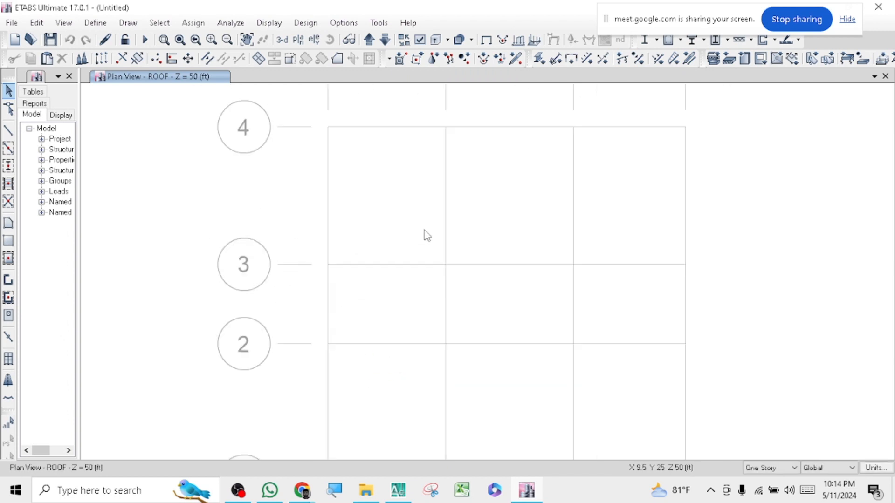
scroll(450, 275, "up", 1)
scroll(474, 328, "down", 1)
scroll(474, 328, "up", 1)
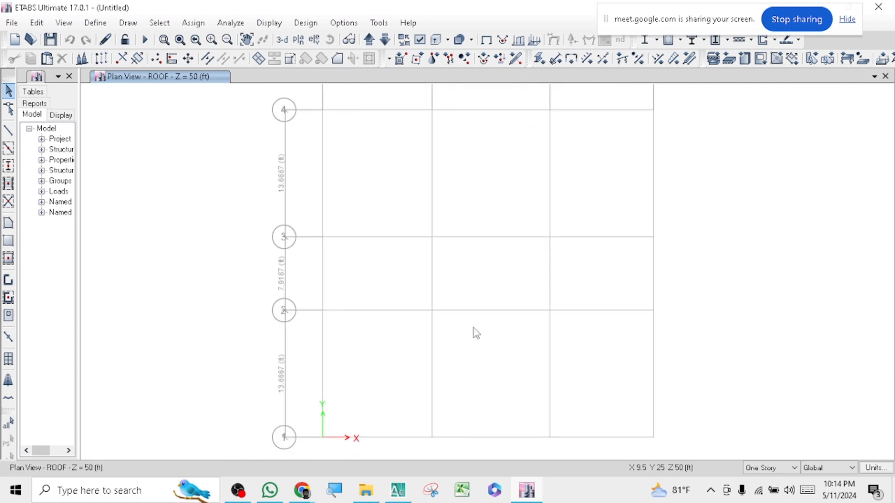
scroll(473, 328, "down", 2)
scroll(440, 342, "up", 3)
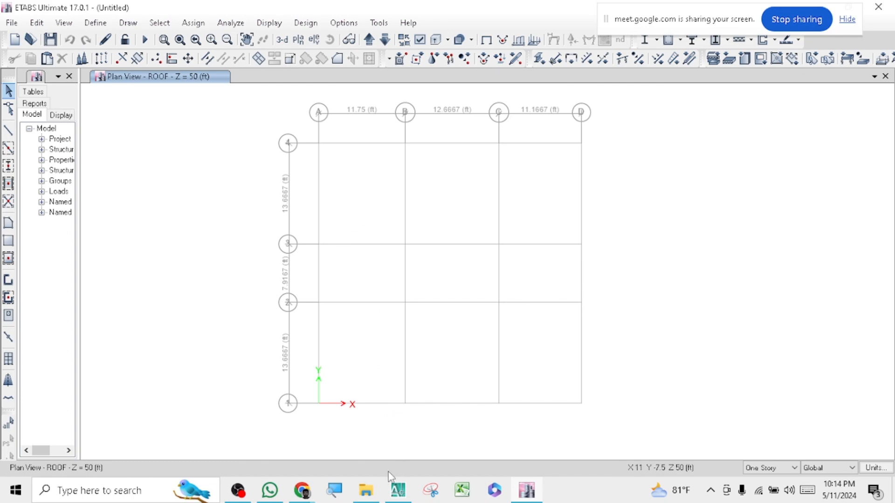
- Switch to AutoCAD, compare its dimensioned beam and column layout plan with the model grid, and return to the ETABS roof plan
left_click(396, 448)
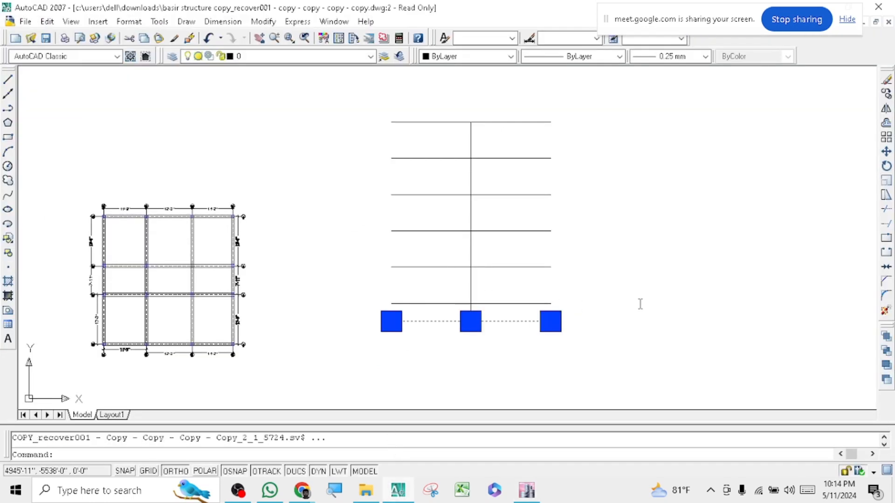
key("Escape")
scroll(647, 299, "down", 2)
scroll(490, 294, "down", 4)
scroll(490, 294, "up", 5)
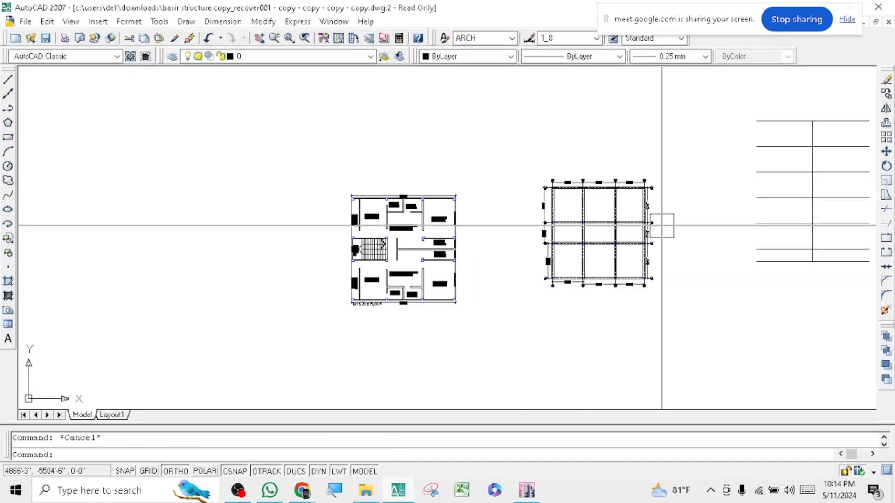
scroll(662, 226, "up", 3)
middle_click_drag(542, 227, 370, 228)
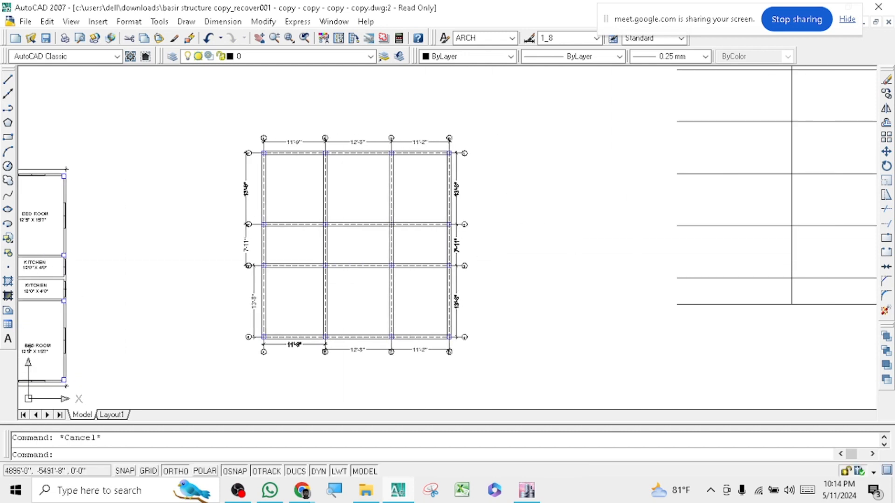
left_click(513, 449)
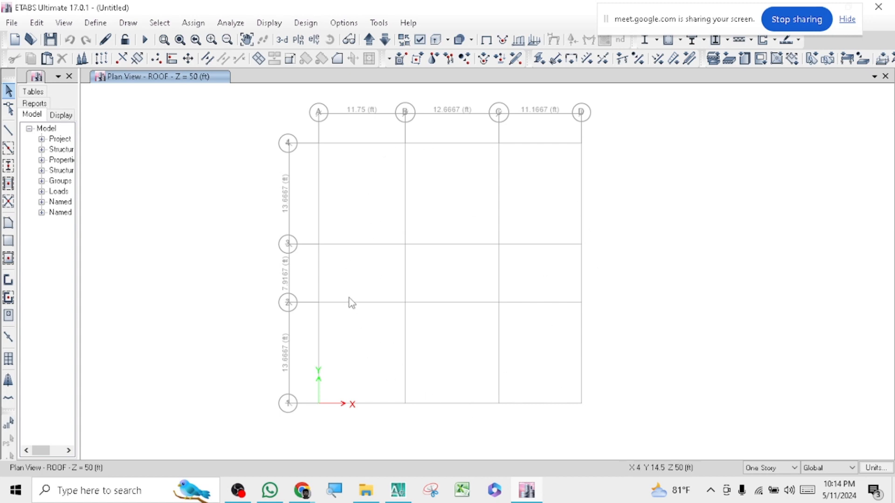
middle_click_drag(206, 245, 209, 256)
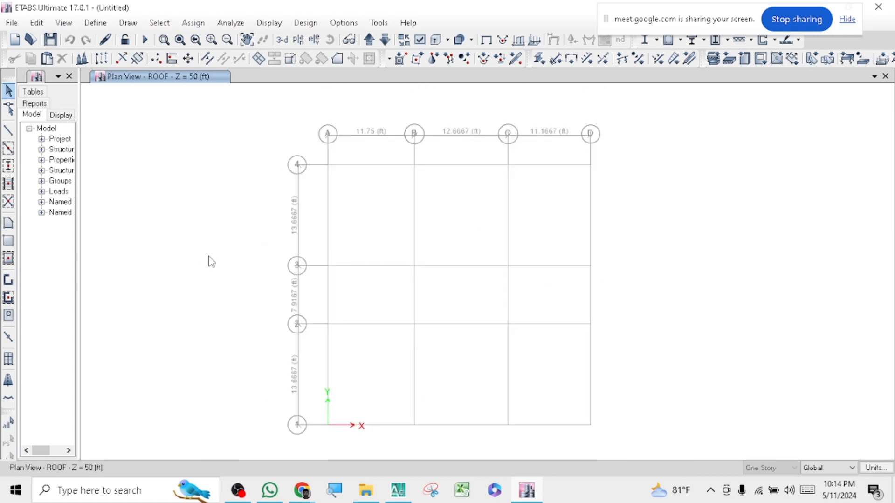
left_click(10, 22)
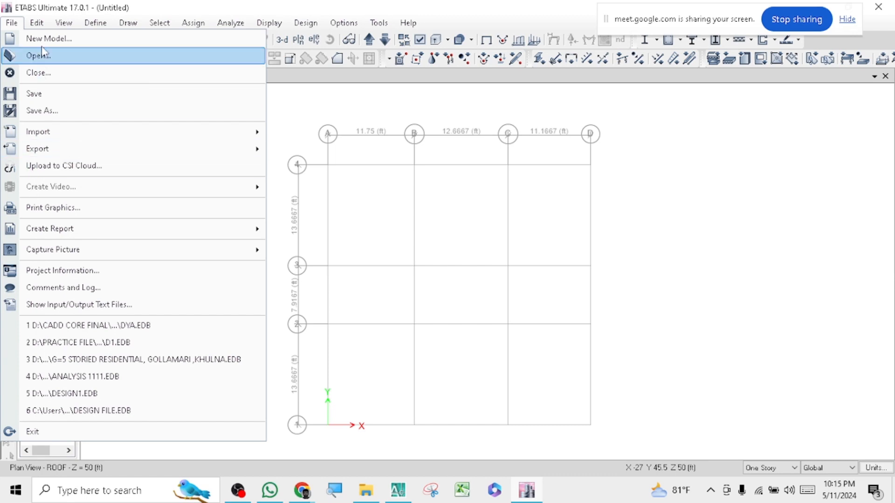
left_click(38, 23)
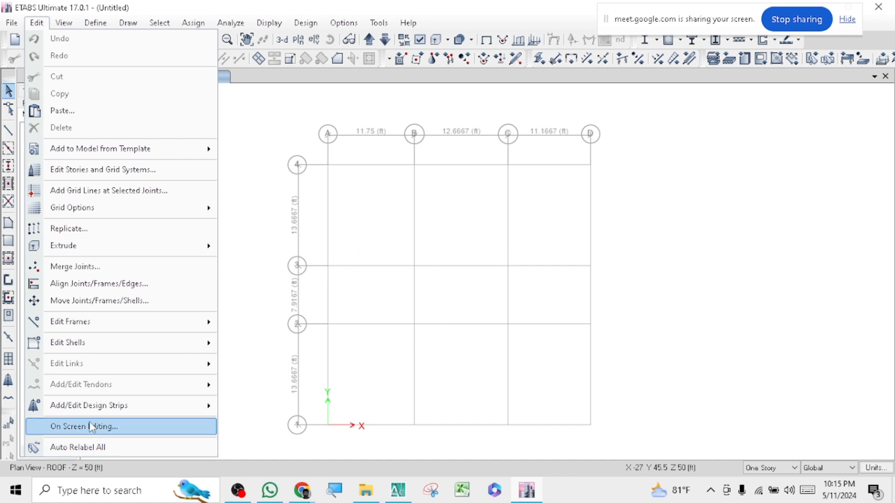
mouse_move(65, 156)
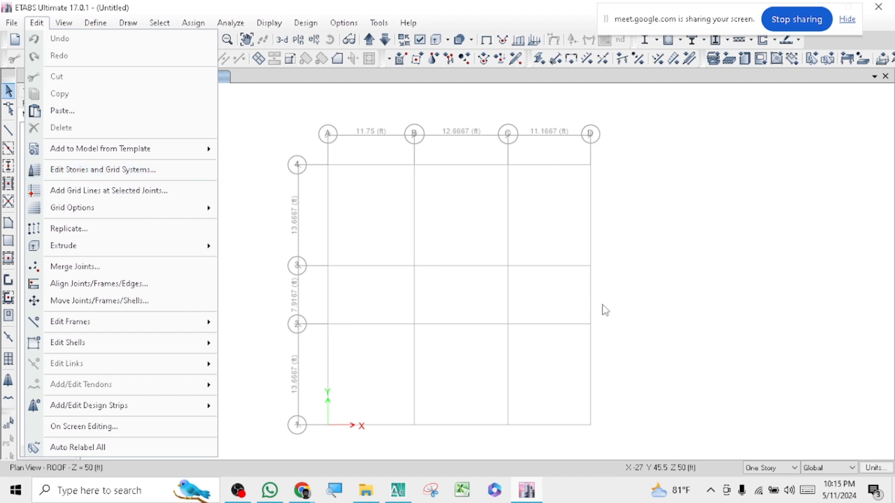
left_click(737, 318)
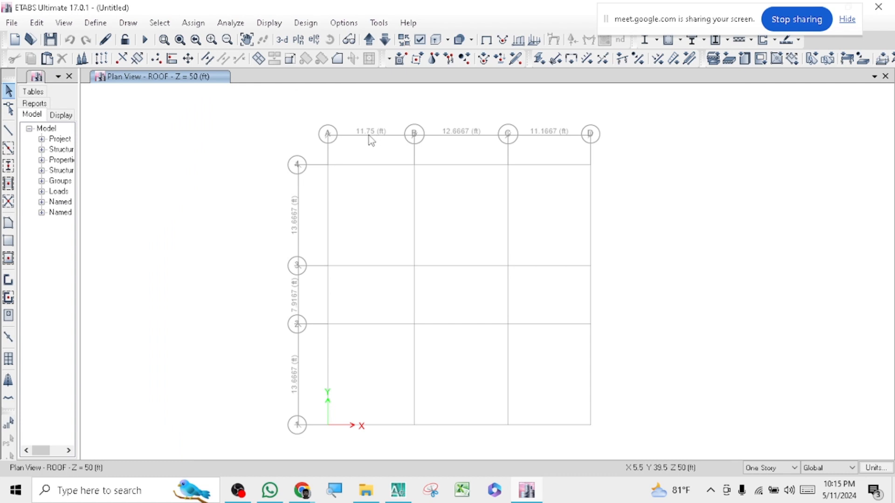
- Open grid system G1 from the story and grid system data, display its grid data as spacing, and accept it
left_click(37, 23)
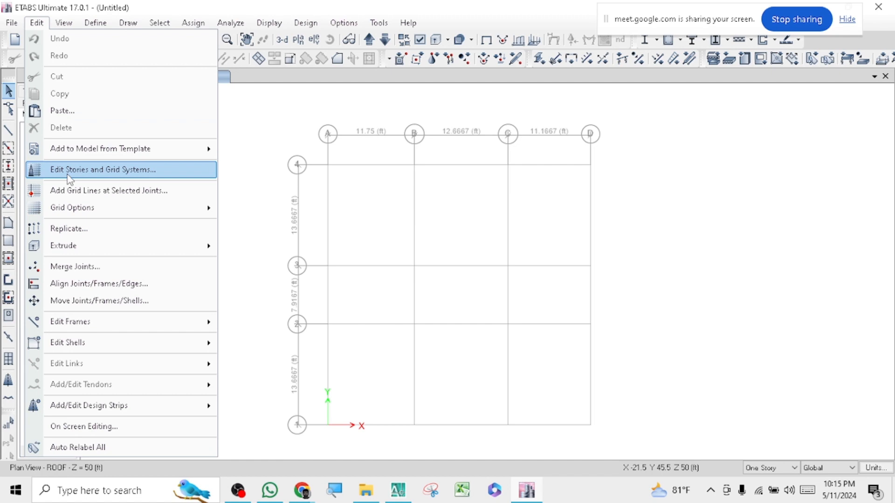
left_click(84, 170)
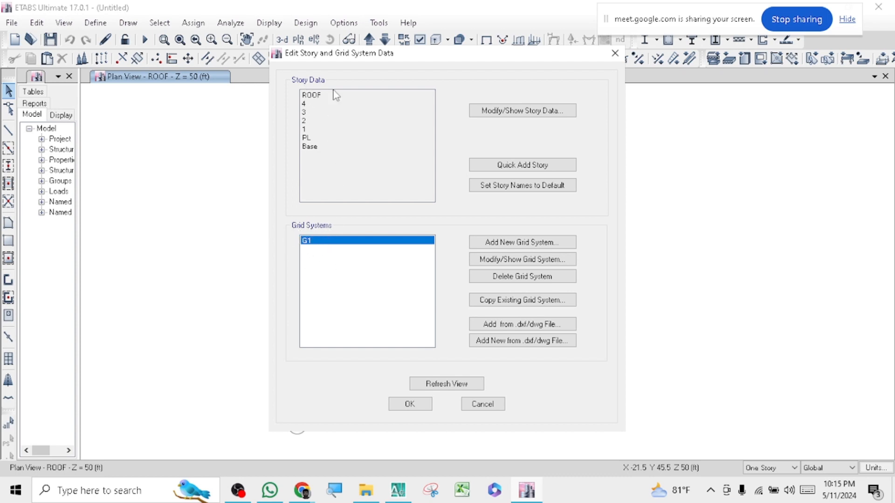
left_click(516, 261)
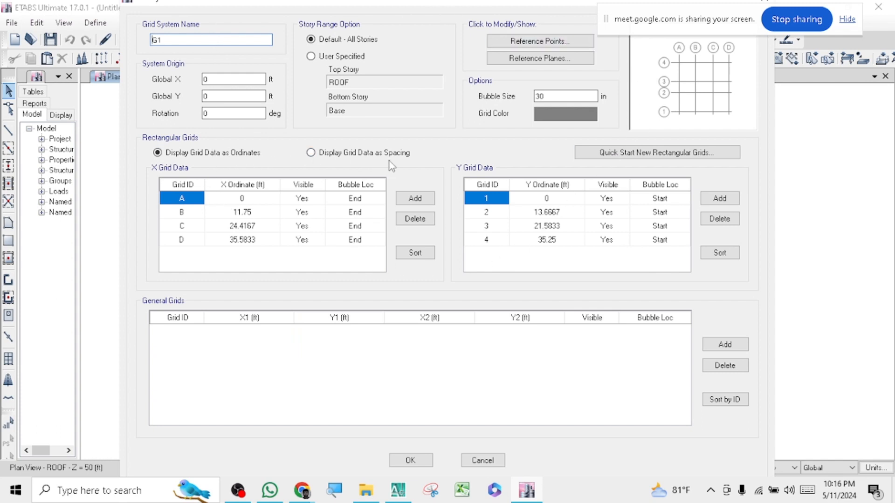
left_click(337, 153)
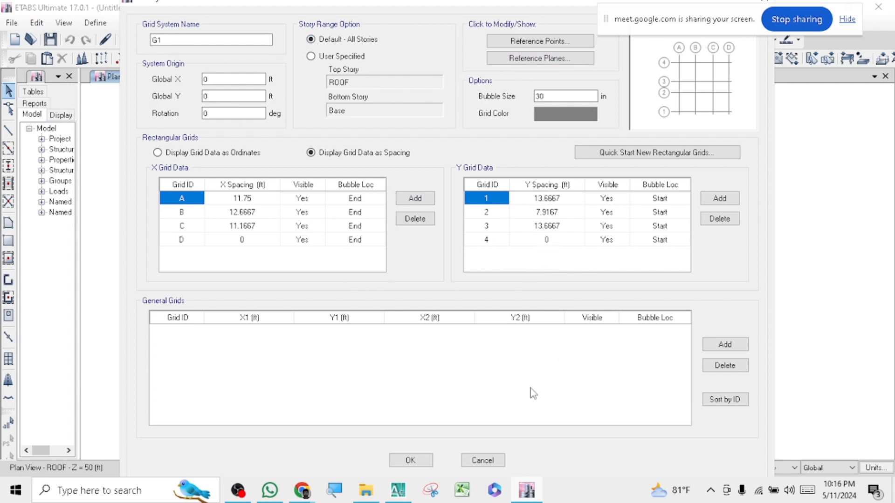
left_click(412, 460)
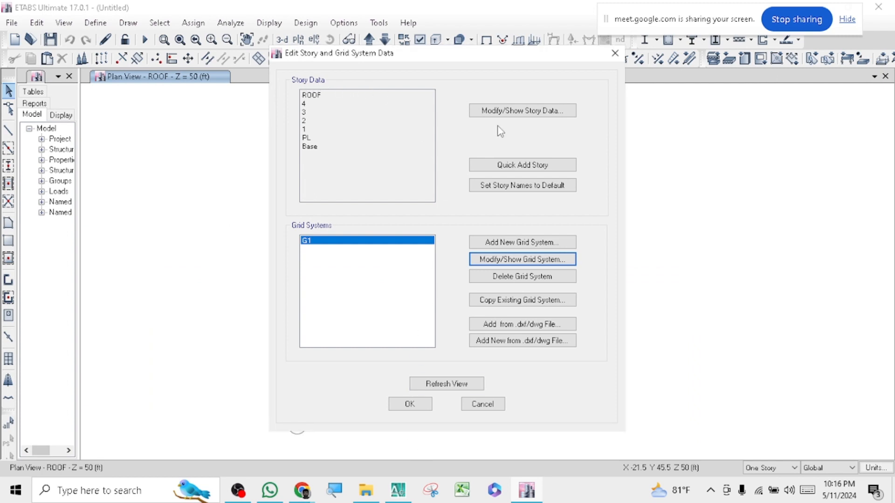
- Review the story names, heights and elevations, refresh the view and accept the story and grid system data
left_click(522, 114)
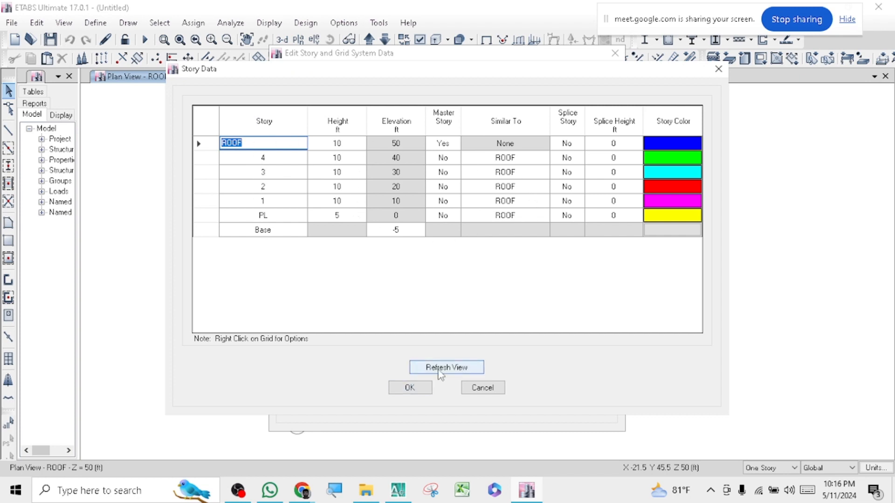
left_click(410, 387)
left_click(439, 384)
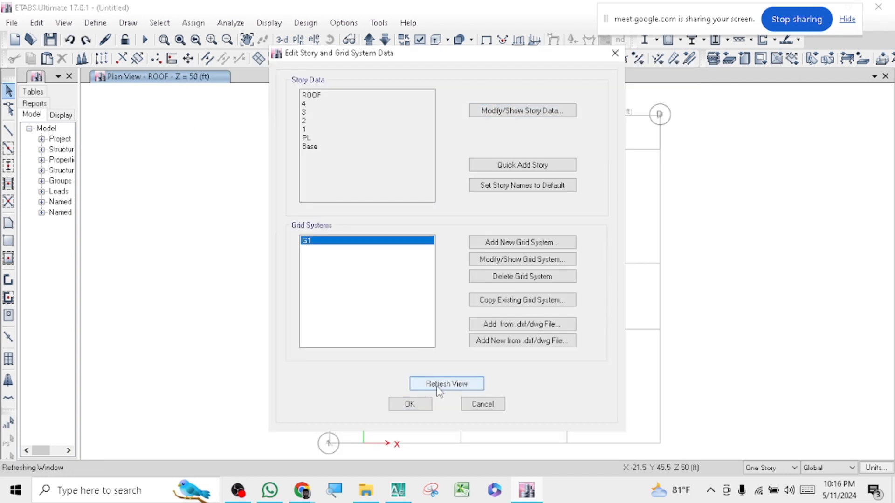
left_click(413, 403)
left_click(98, 24)
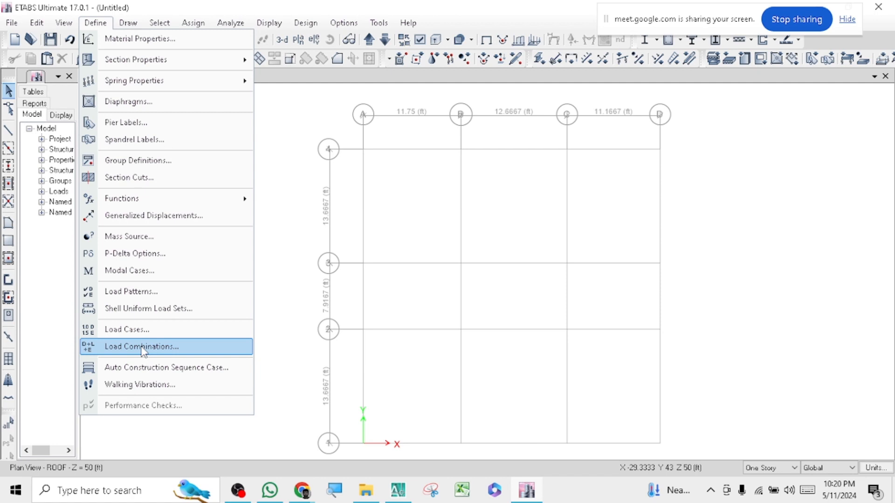
left_click(130, 23)
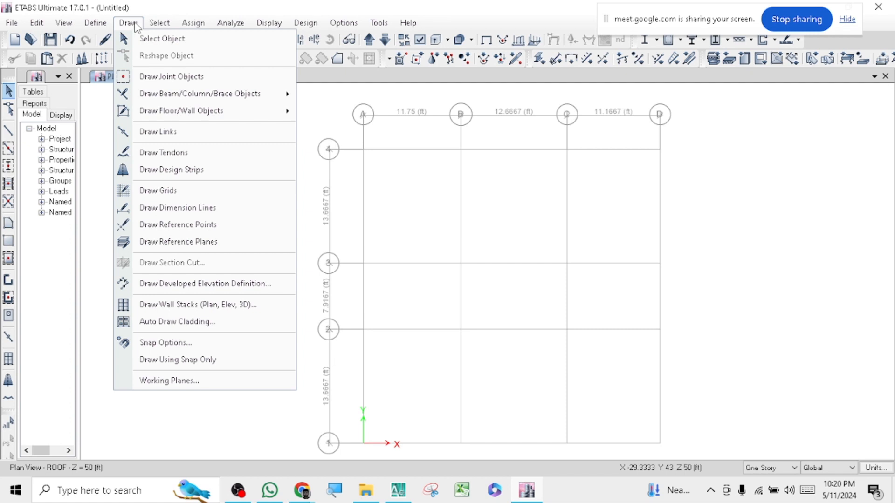
mouse_move(155, 27)
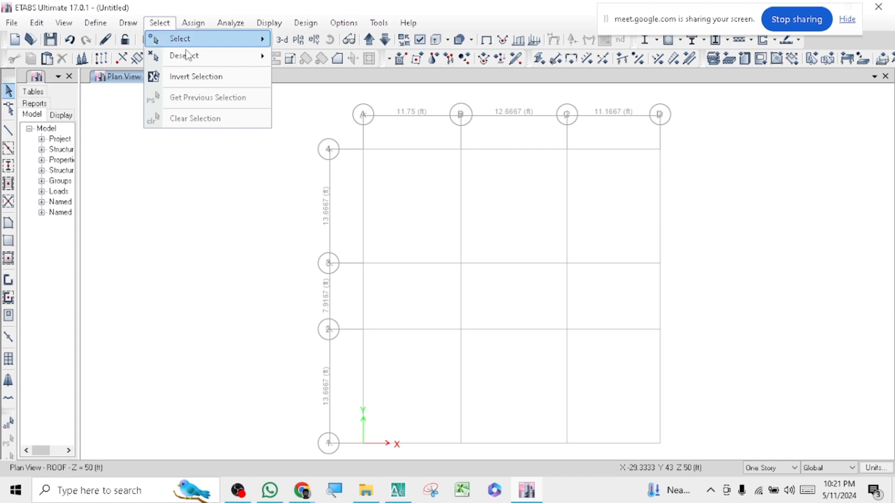
mouse_move(226, 35)
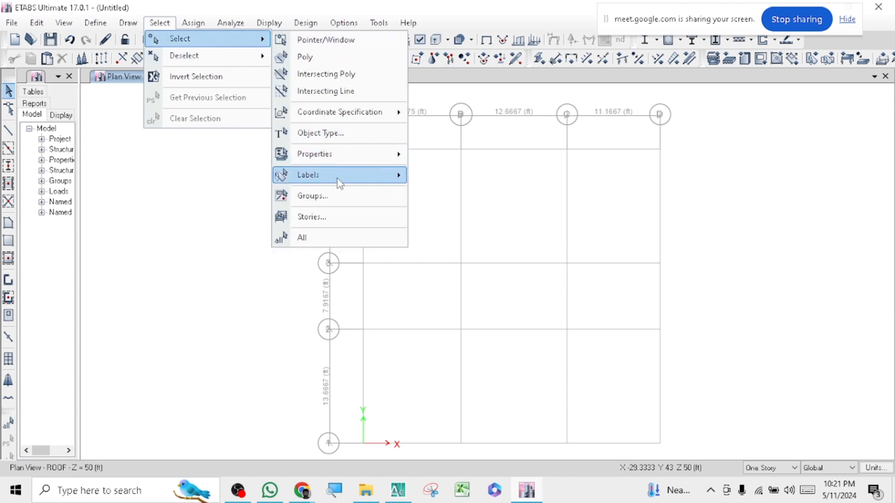
mouse_move(213, 64)
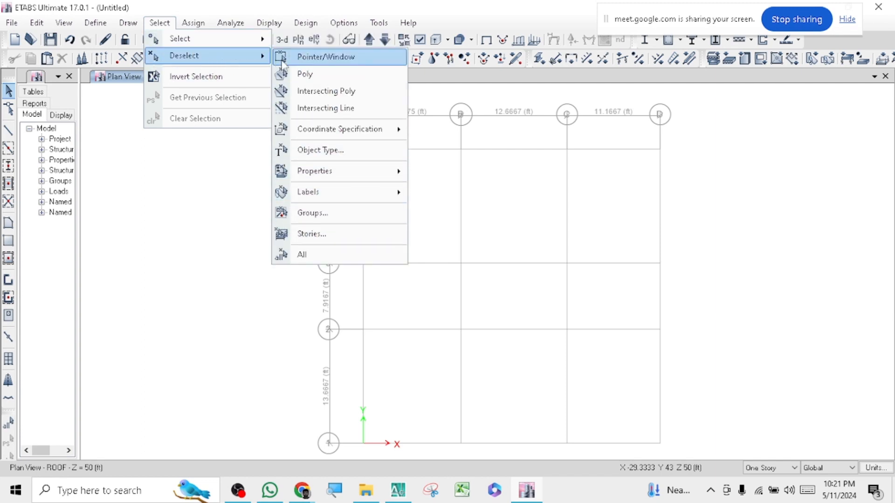
mouse_move(201, 27)
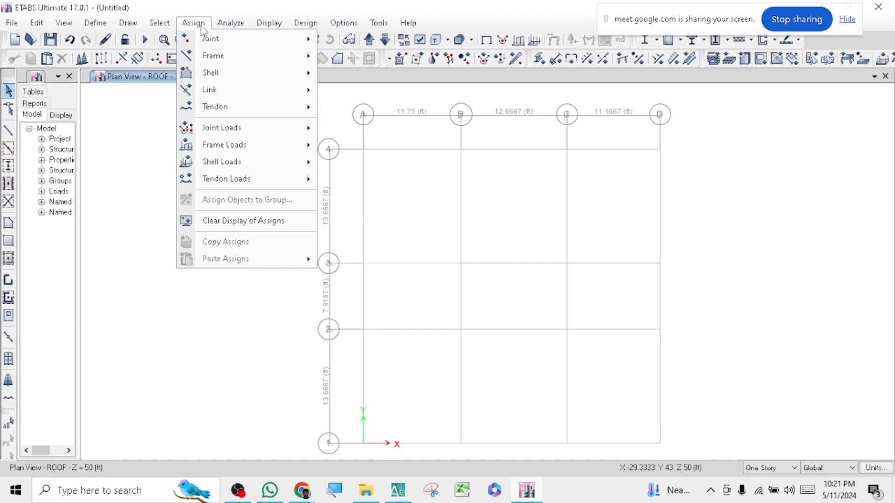
mouse_move(225, 56)
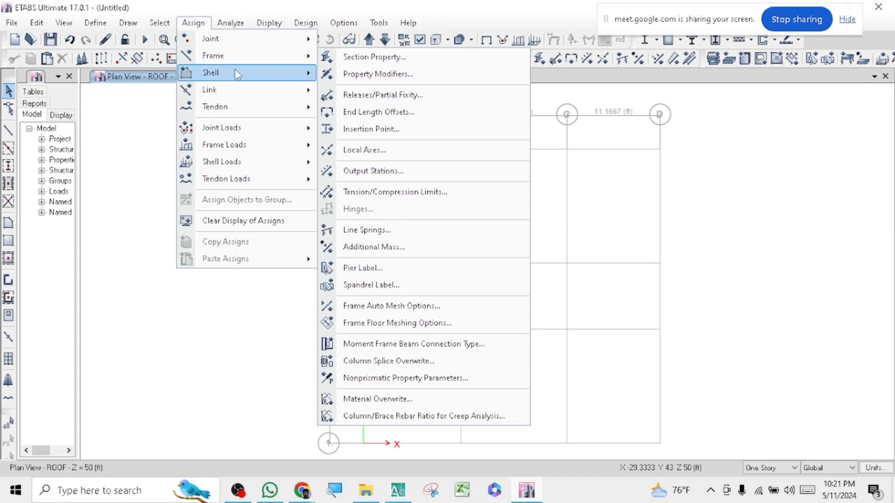
mouse_move(238, 74)
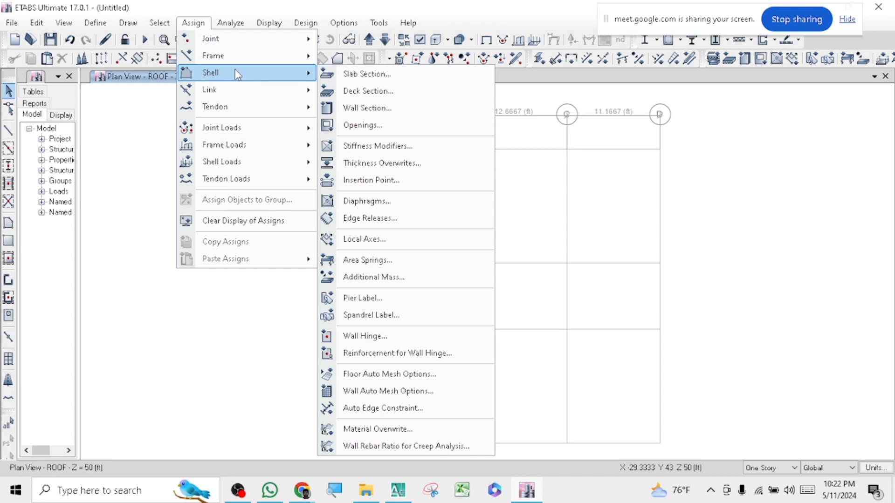
mouse_move(231, 132)
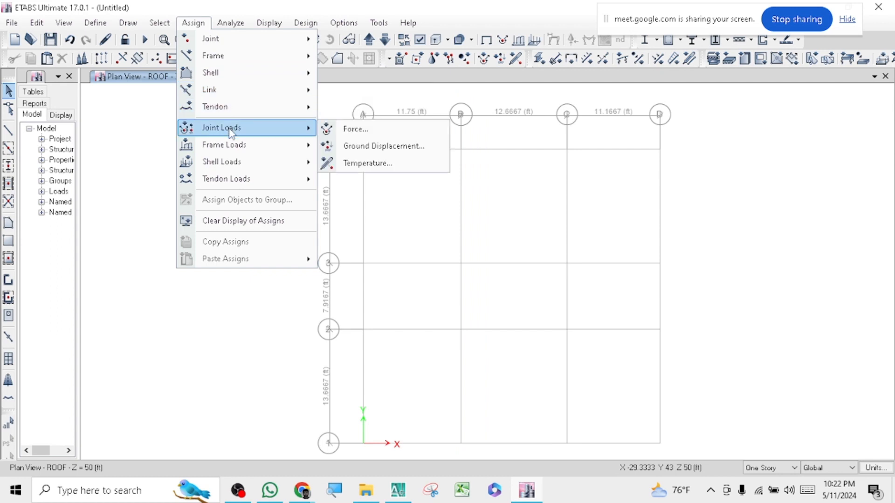
mouse_move(230, 148)
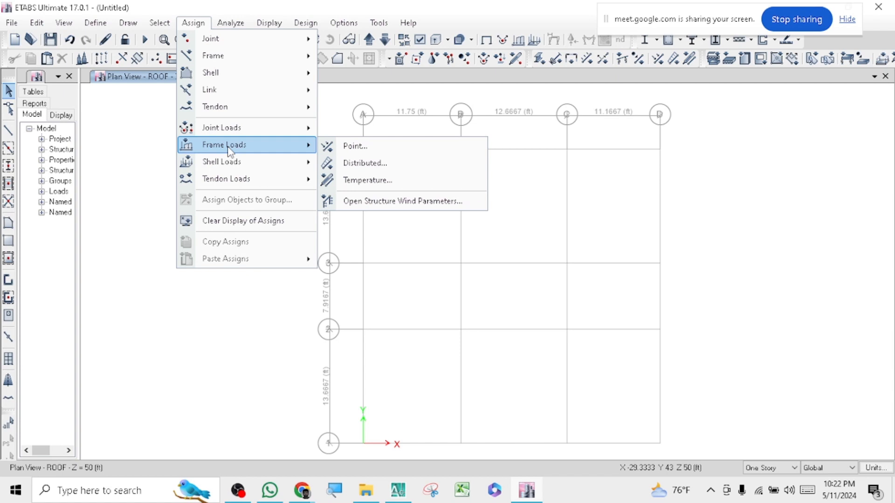
mouse_move(260, 169)
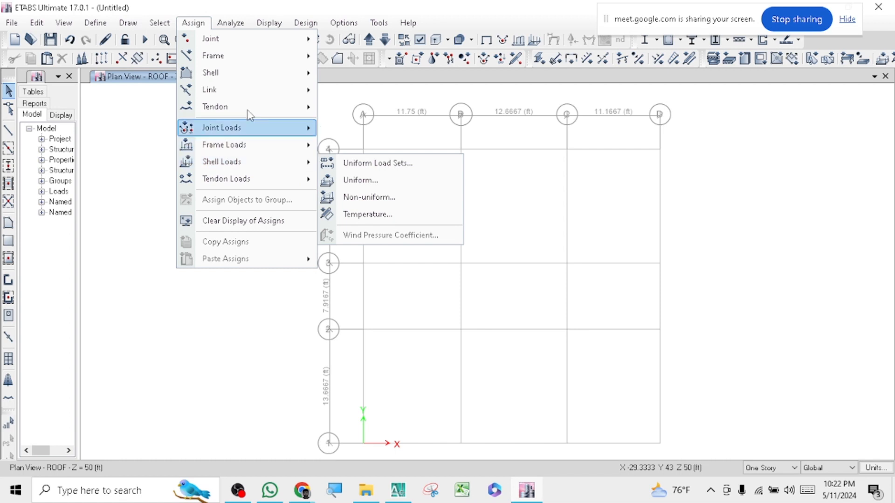
- Survey the load assignment display commands and the design commands for concrete frames, composite beams and columns, shear walls and concrete slabs
mouse_move(233, 22)
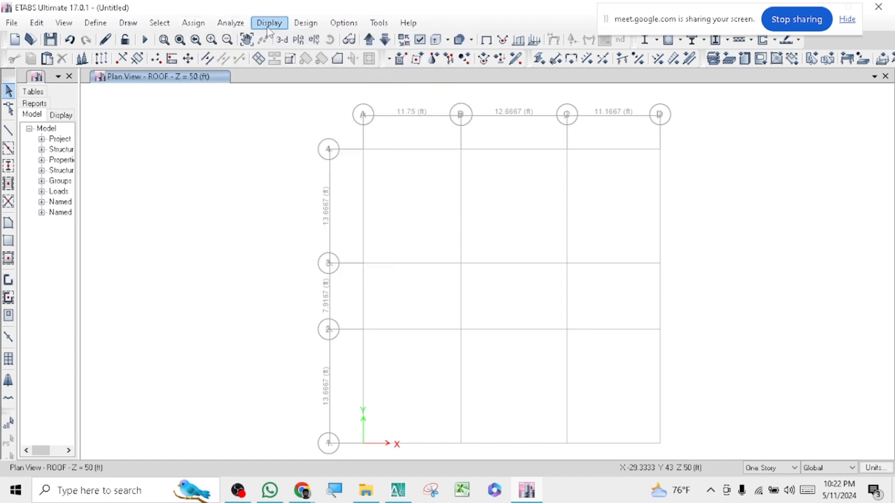
mouse_move(268, 29)
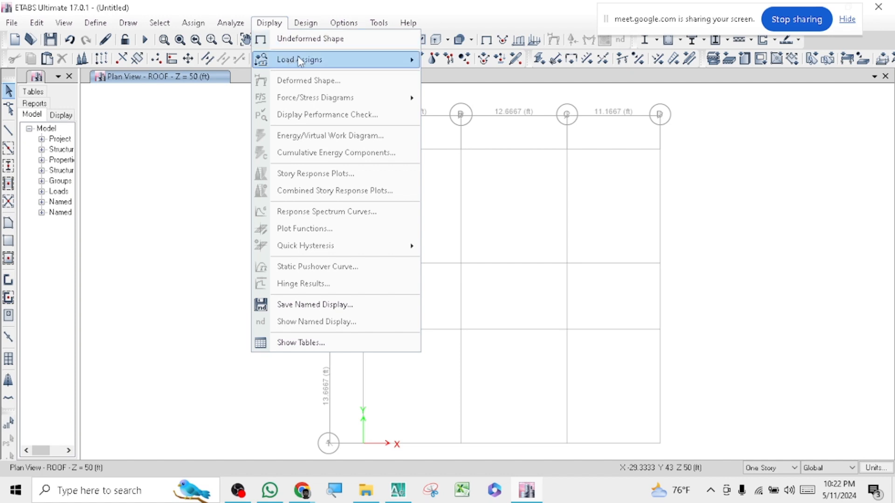
mouse_move(301, 61)
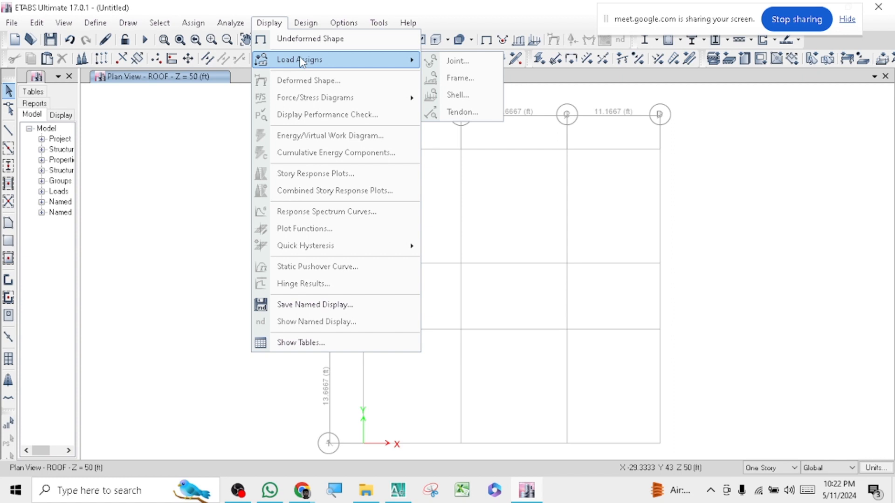
left_click(309, 21)
left_click(311, 23)
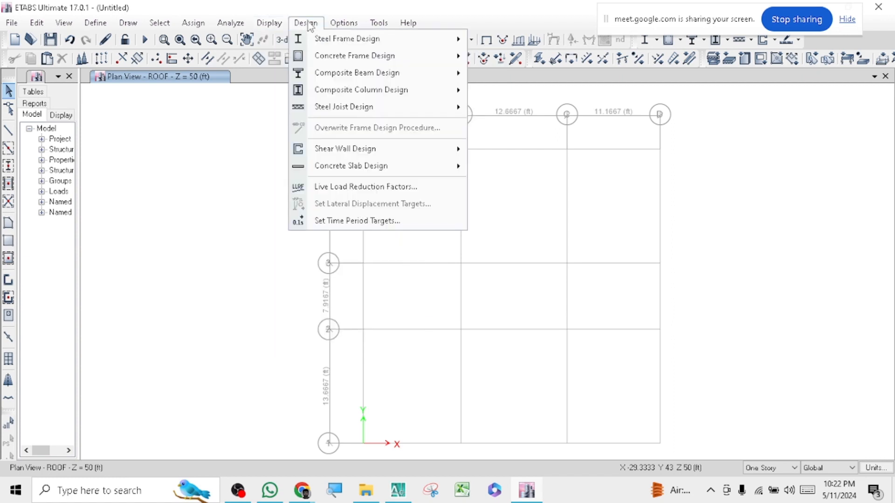
mouse_move(315, 43)
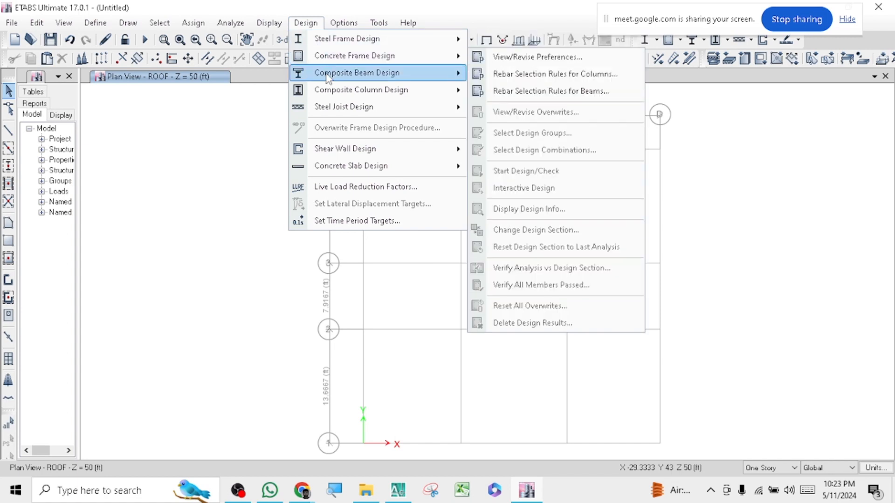
mouse_move(327, 75)
mouse_move(329, 95)
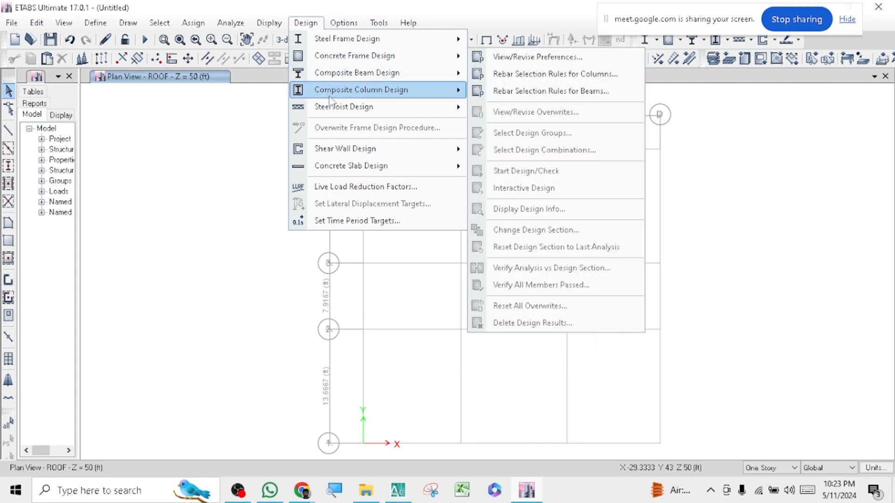
mouse_move(335, 114)
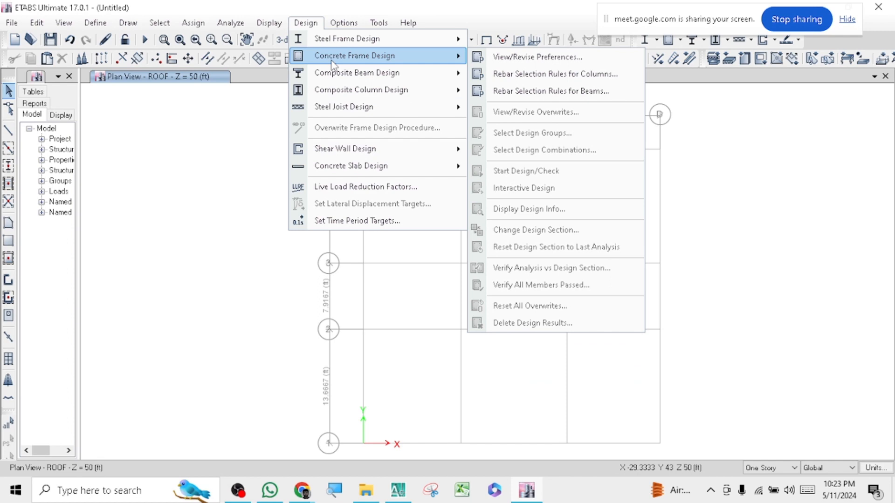
mouse_move(341, 150)
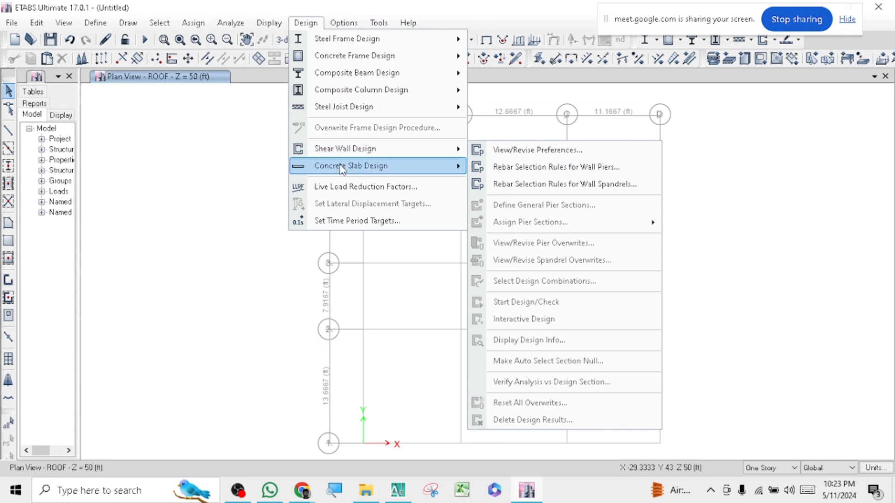
mouse_move(342, 170)
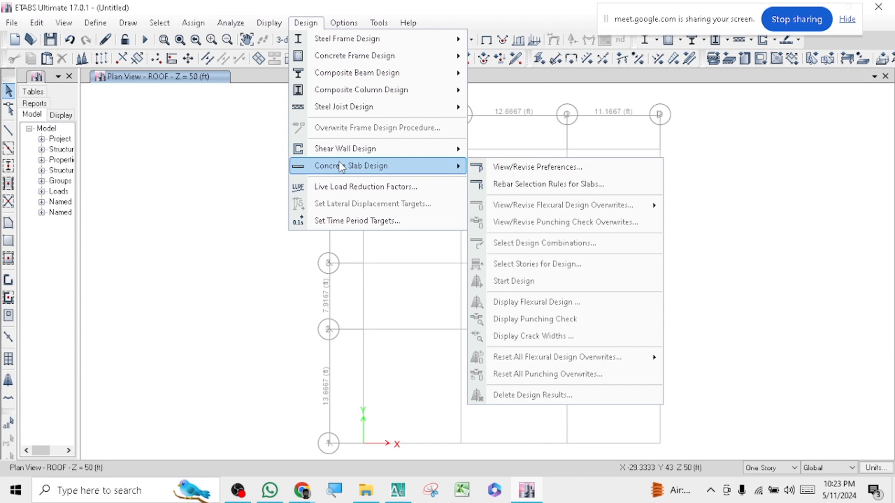
- Set the display colors for the screen to the Black Background scheme and accept them
mouse_move(343, 24)
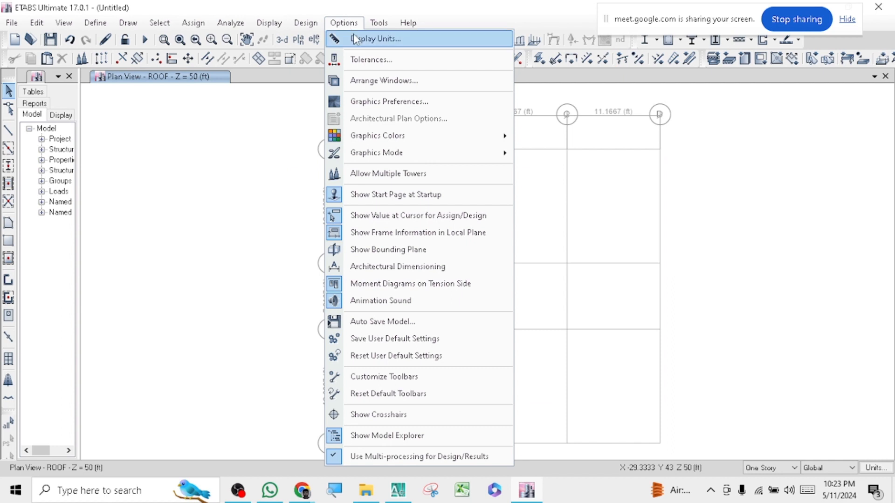
mouse_move(393, 145)
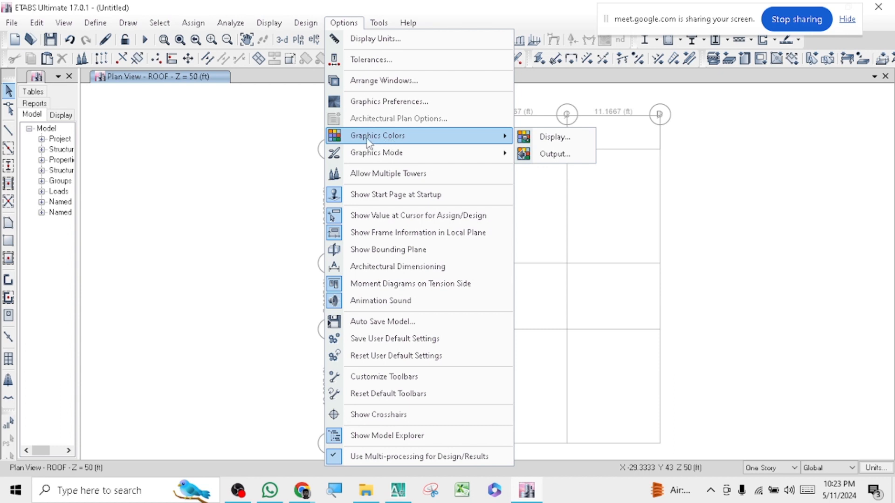
left_click(563, 140)
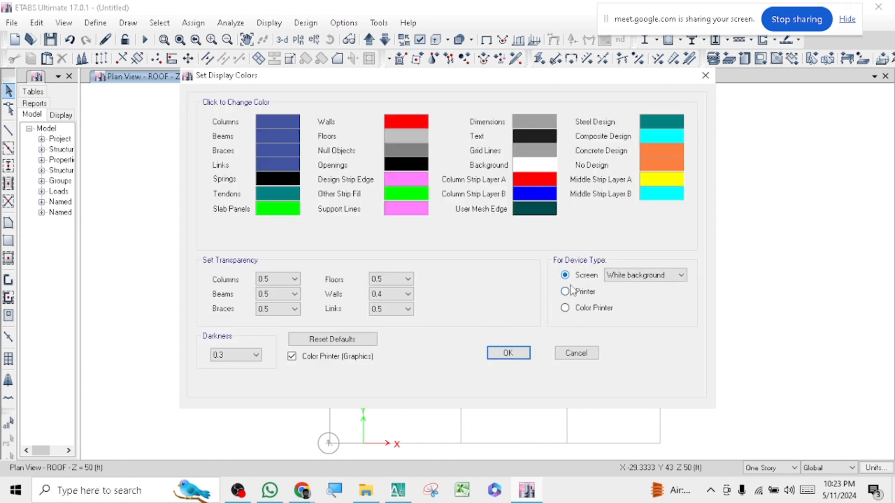
left_click(664, 276)
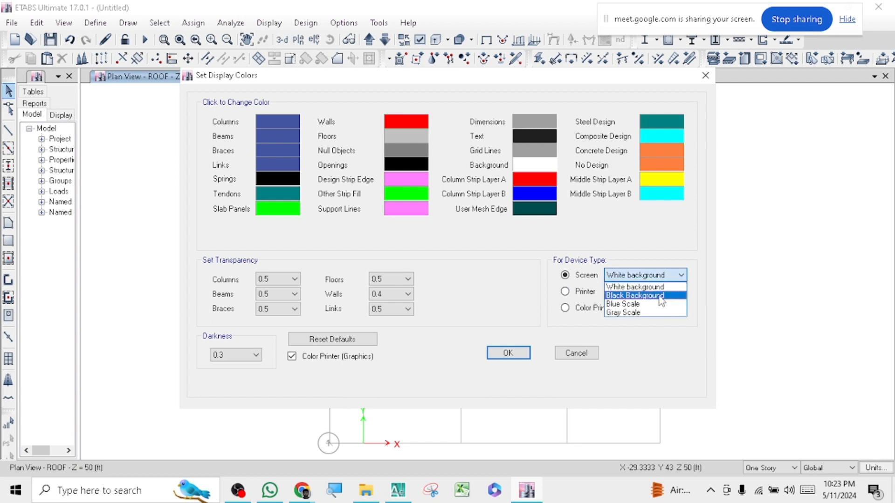
left_click(628, 296)
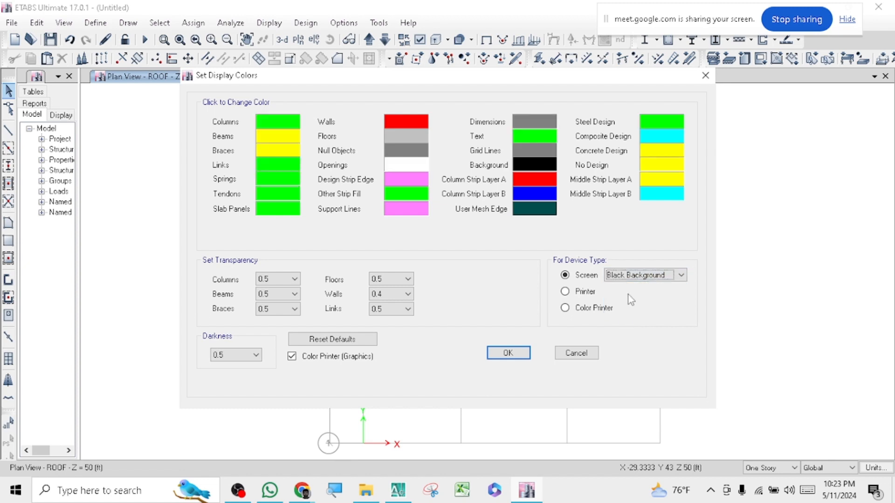
left_click(518, 354)
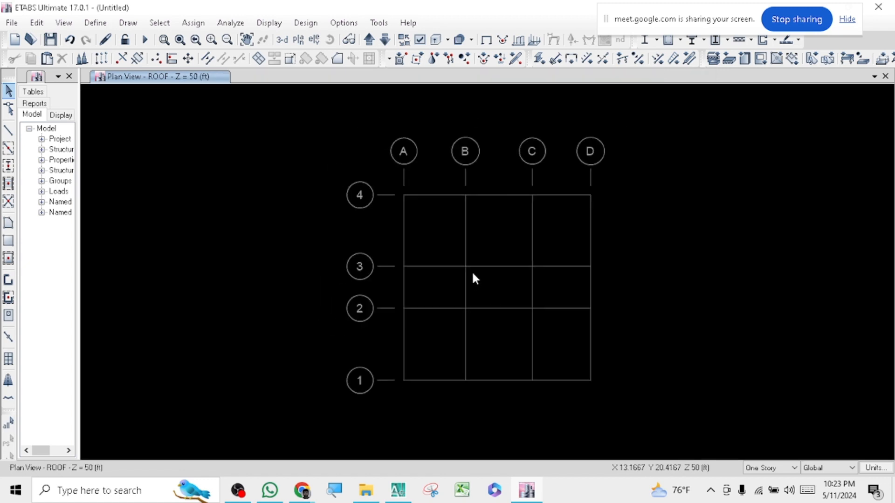
scroll(480, 270, "up", 1)
scroll(390, 292, "up", 2)
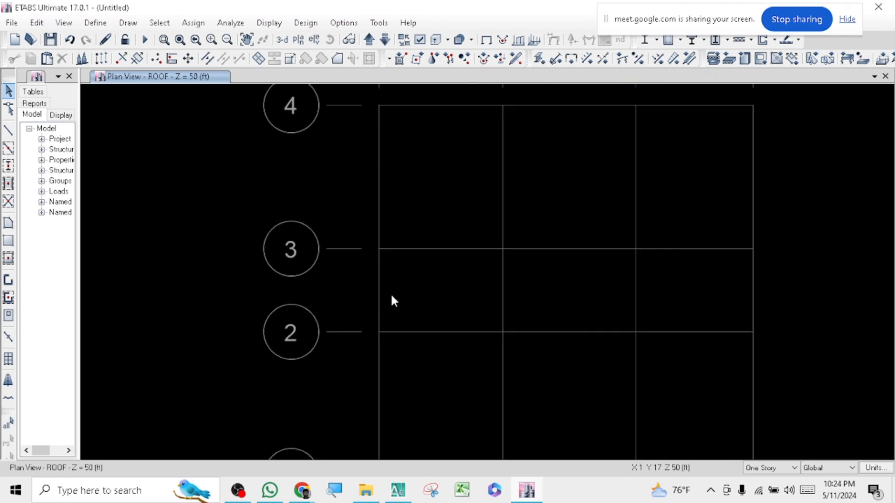
scroll(404, 250, "down", 2)
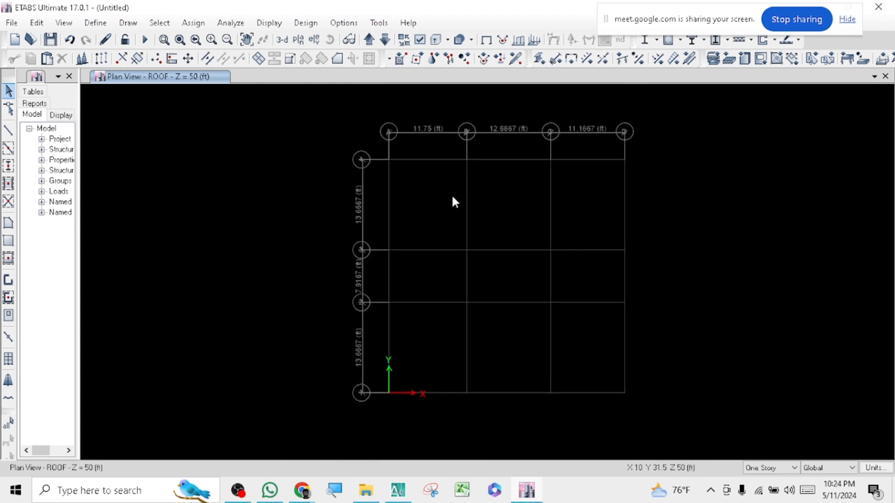
scroll(452, 195, "up", 1)
scroll(450, 203, "down", 1)
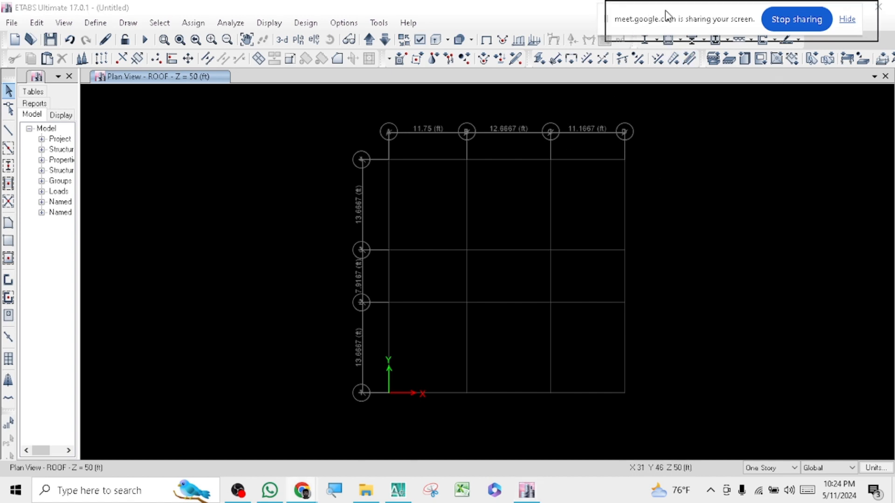
left_click(8, 92)
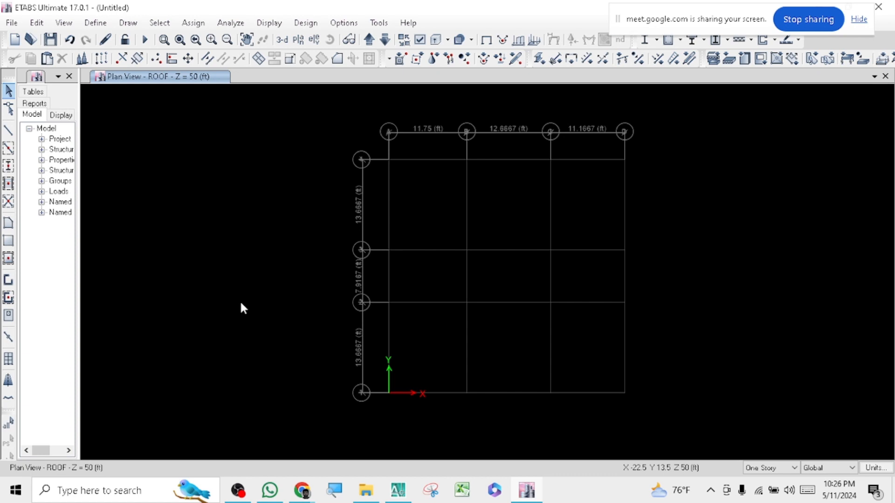
- Review the defined materials and open the property data of the 4000Psi material
left_click(95, 22)
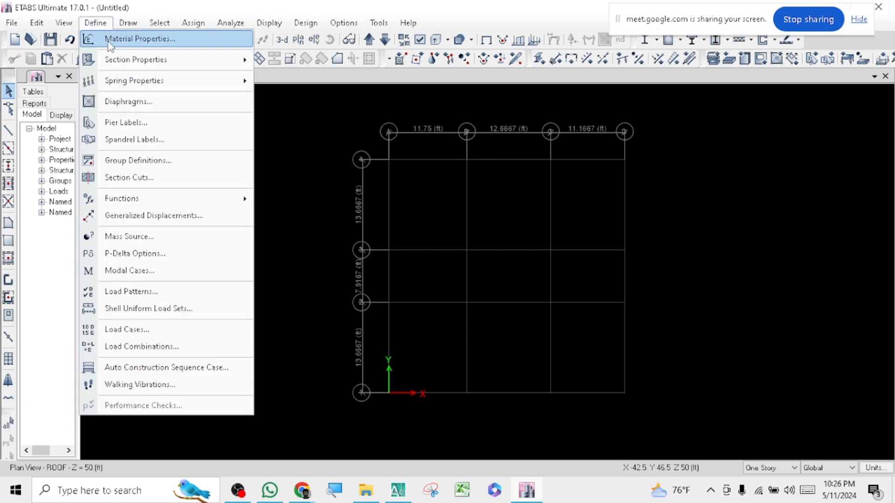
left_click(110, 42)
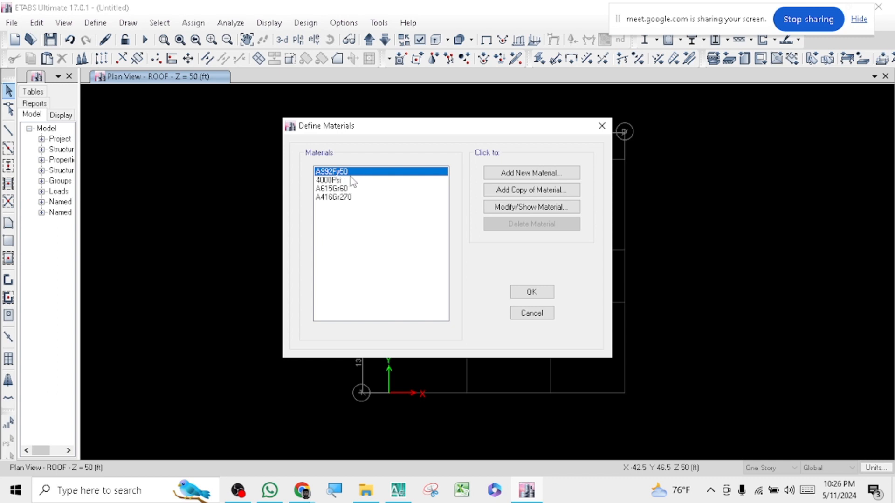
left_click(330, 189)
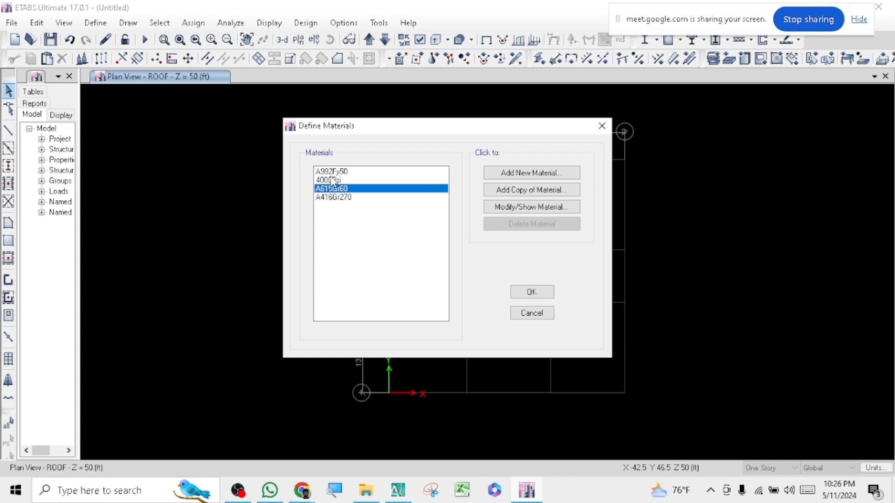
left_click(332, 181)
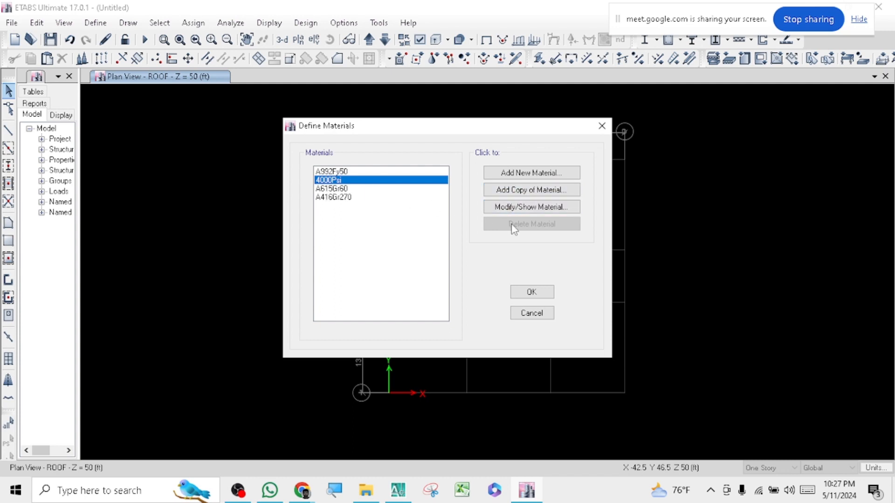
left_click(530, 212)
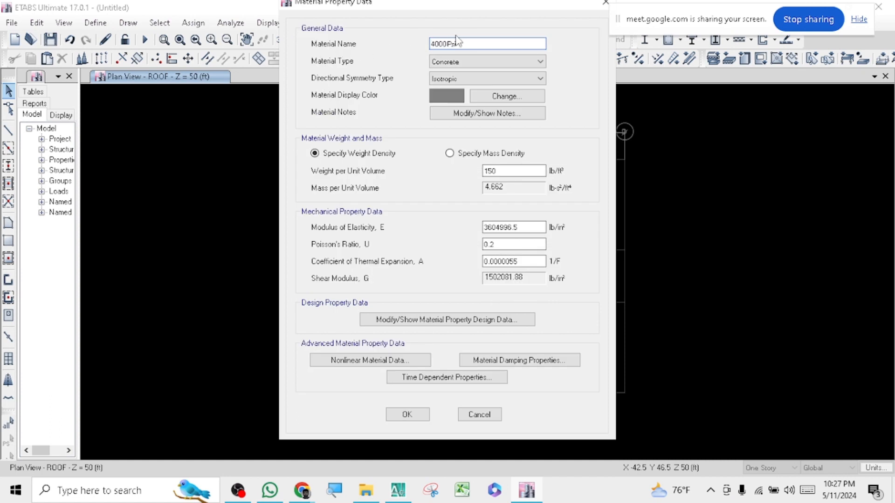
- Rename the material as f'c=3000psi
left_click_drag(472, 44, 422, 44)
type("f'c")
key("BackSpace")
key("BackSpace")
key("BackSpace")
type("f'c")
type("=")
type("3000")
type("pssi")
key("BackSpace")
key("BackSpace")
type("i")
- Review the available material types, keep Concrete, and select the value of the weight per unit volume
left_click(473, 65)
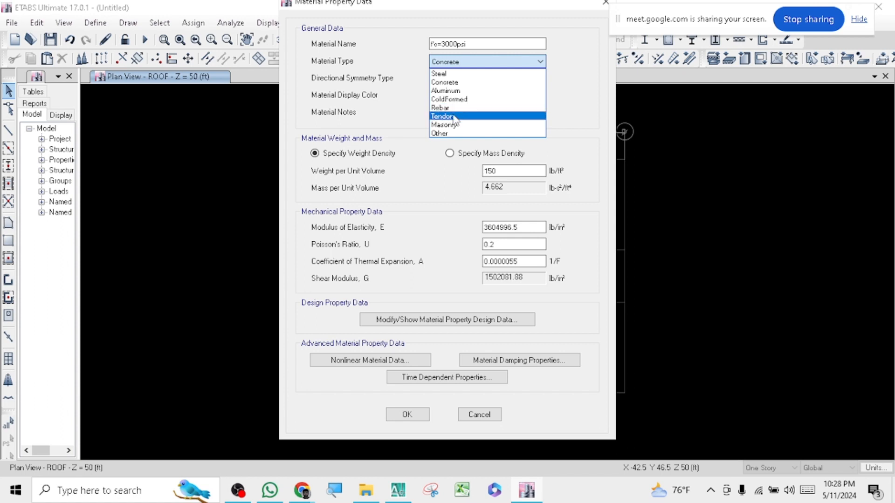
left_click(455, 66)
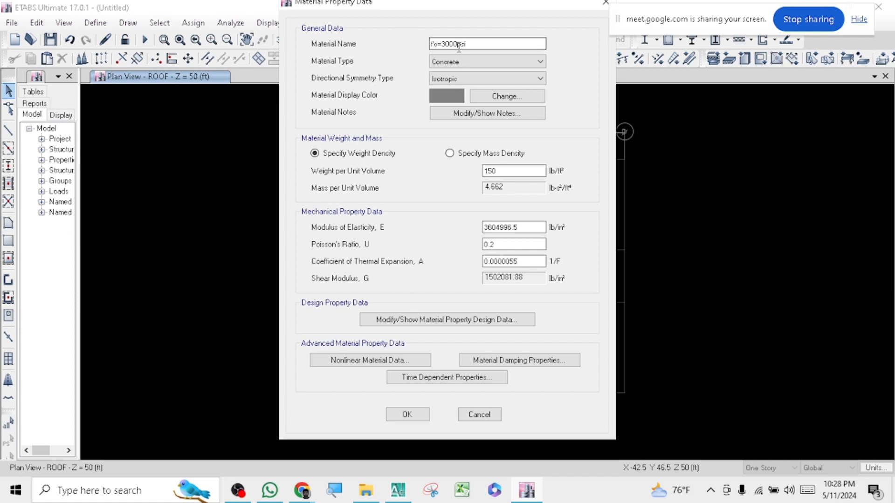
double_click(486, 42)
left_click(523, 170)
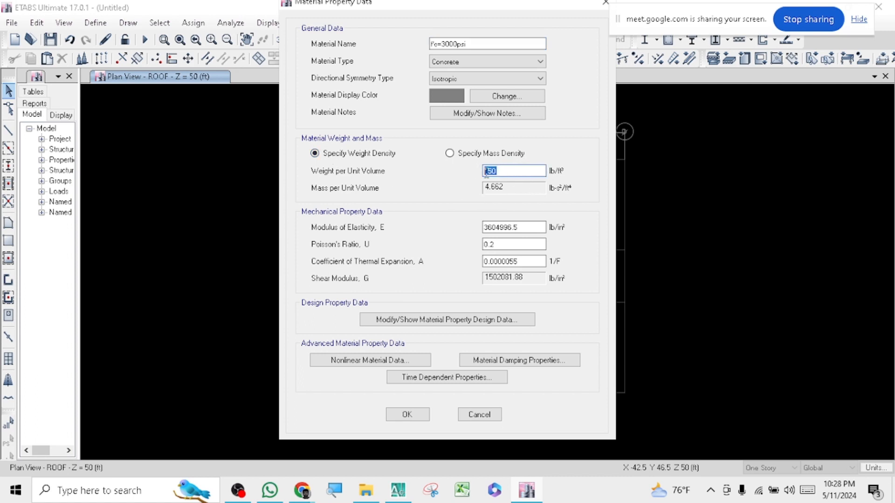
left_click_drag(538, 170, 479, 170)
left_click_drag(518, 172, 478, 171)
- Switch to Chrome, go to page 554 of the Bangladesh National Building Code 2020 PDF, and look up the unit weights of concrete
mouse_move(306, 493)
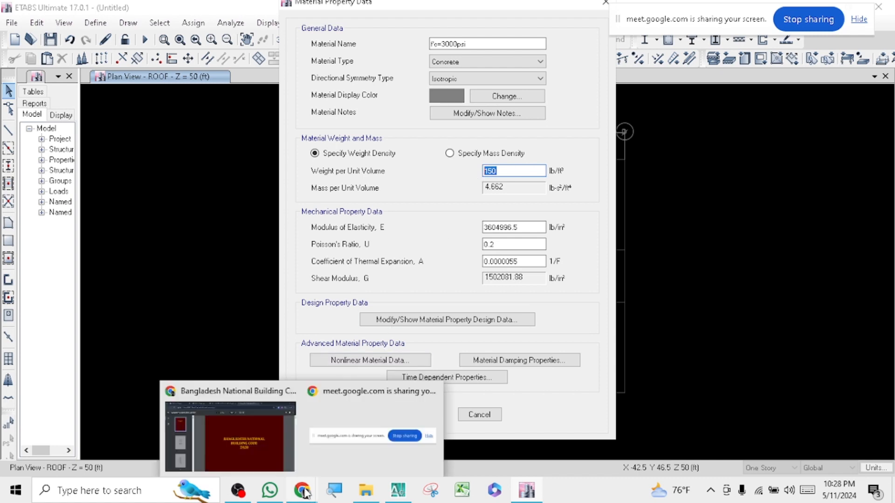
left_click(242, 437)
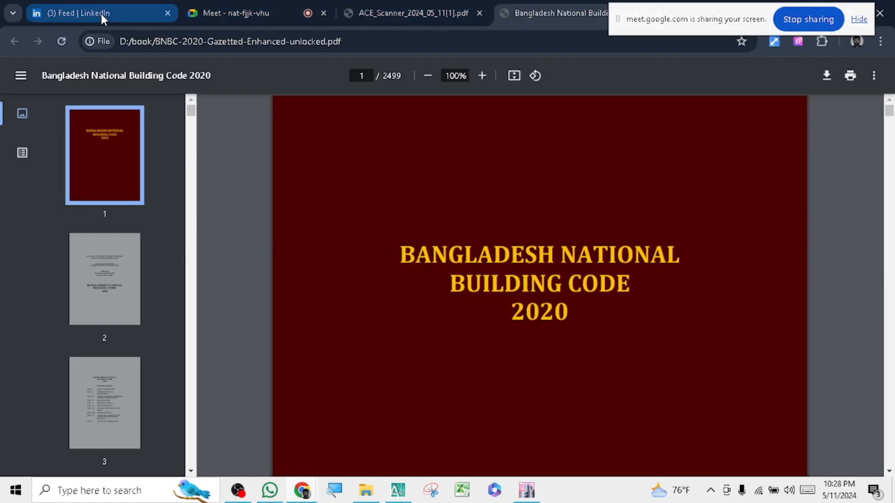
left_click(395, 16)
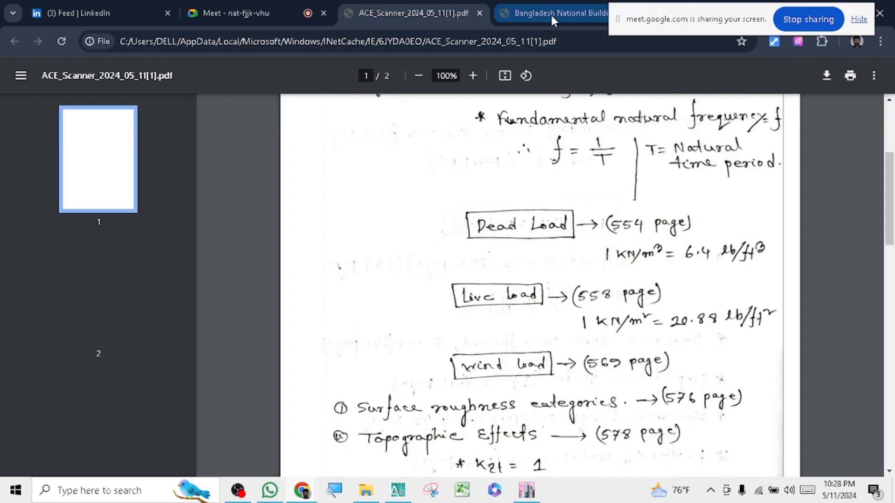
left_click(550, 13)
left_click(368, 75)
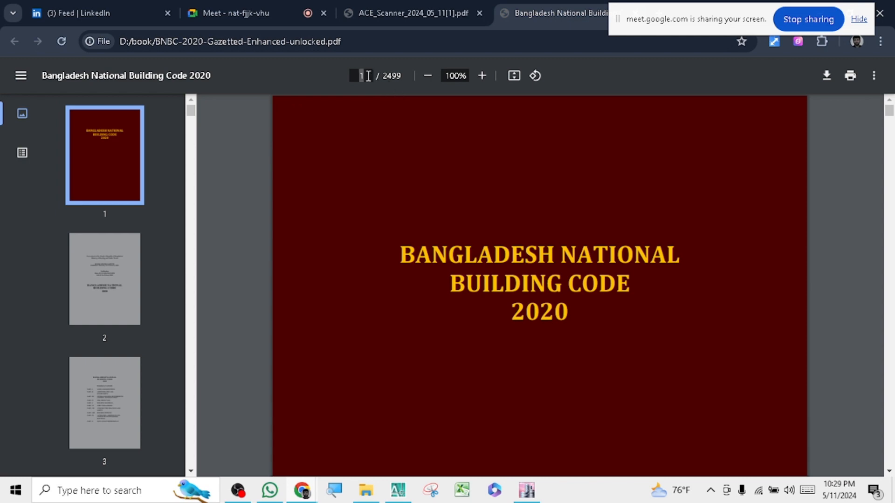
type("554")
key("Return")
scroll(392, 302, "down", 10)
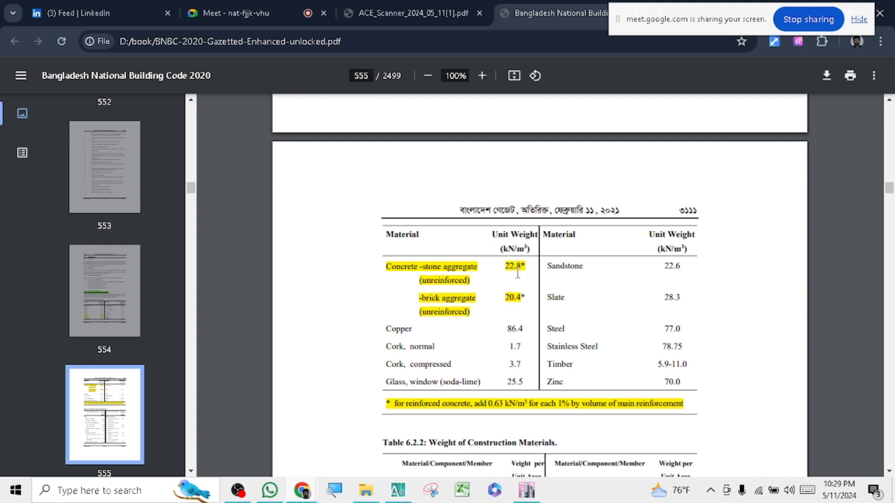
- Compare the code's concrete unit weights with the kN/m³ to lb/ft³ conversion in the scanned dead load notes
left_click(376, 13)
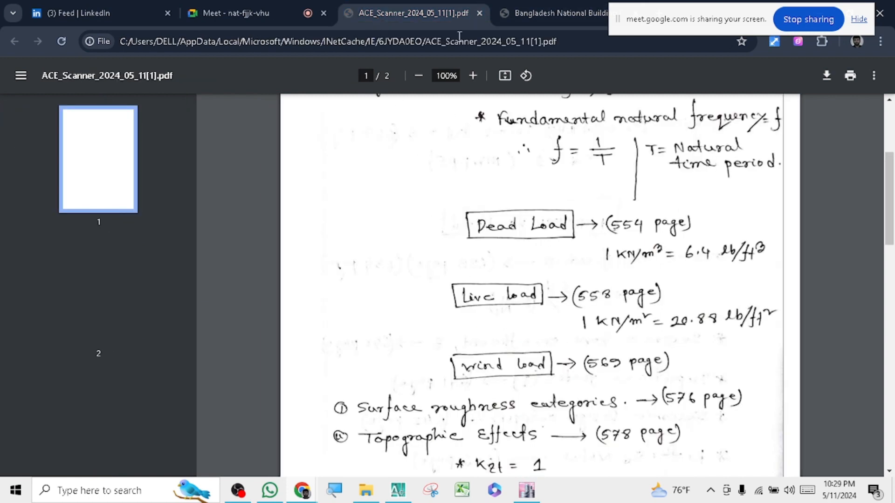
left_click(526, 11)
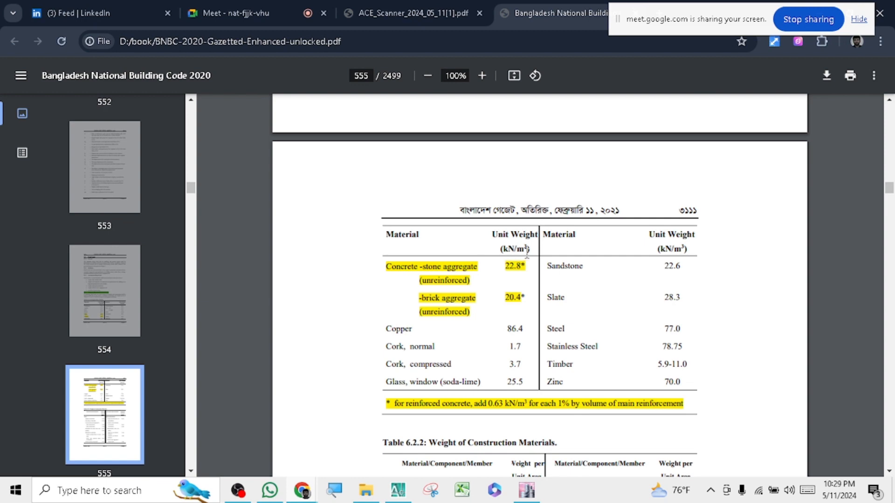
left_click(425, 13)
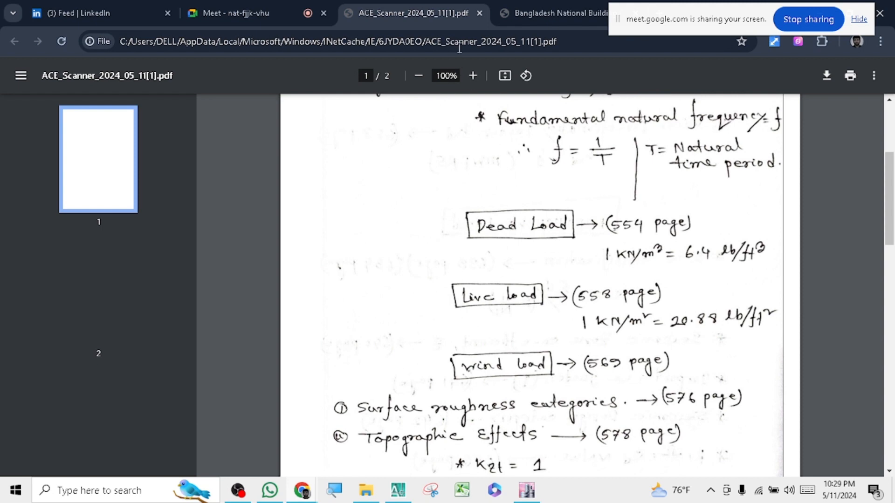
- Recheck the BNBC unit weights of stone and brick aggregate concrete alongside the dead load conversion factor in the scanned notes
left_click(544, 11)
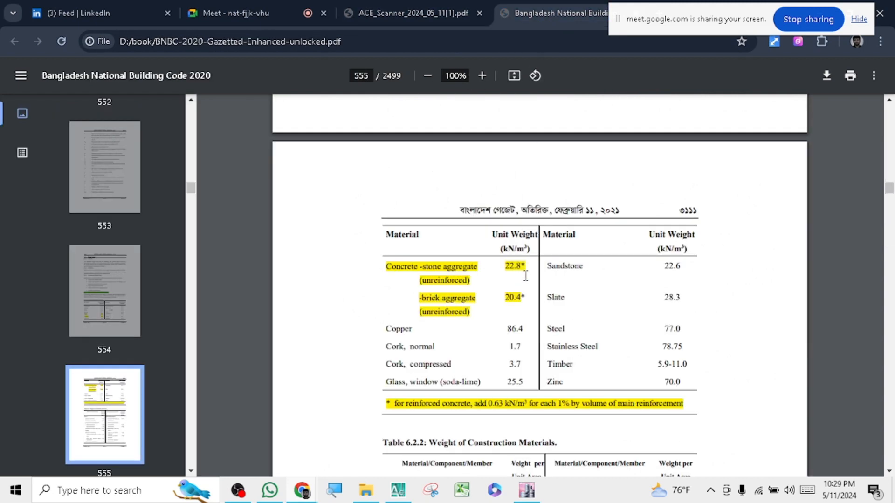
left_click(378, 3)
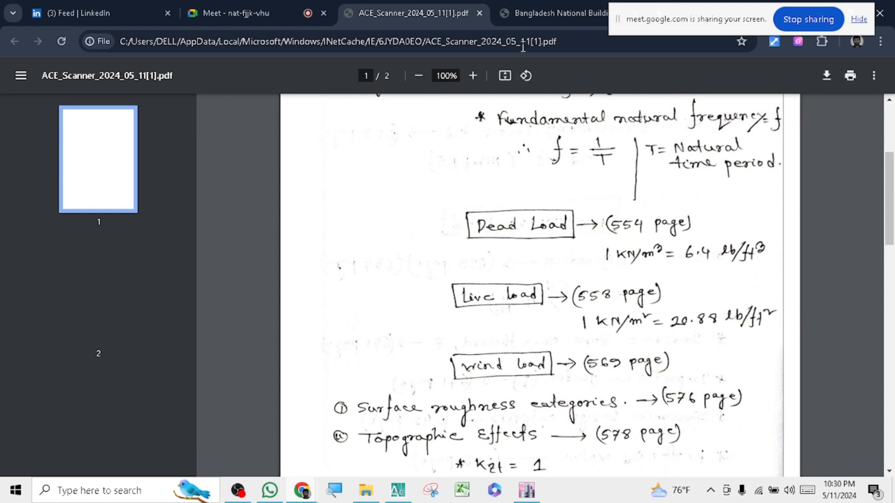
left_click(534, 13)
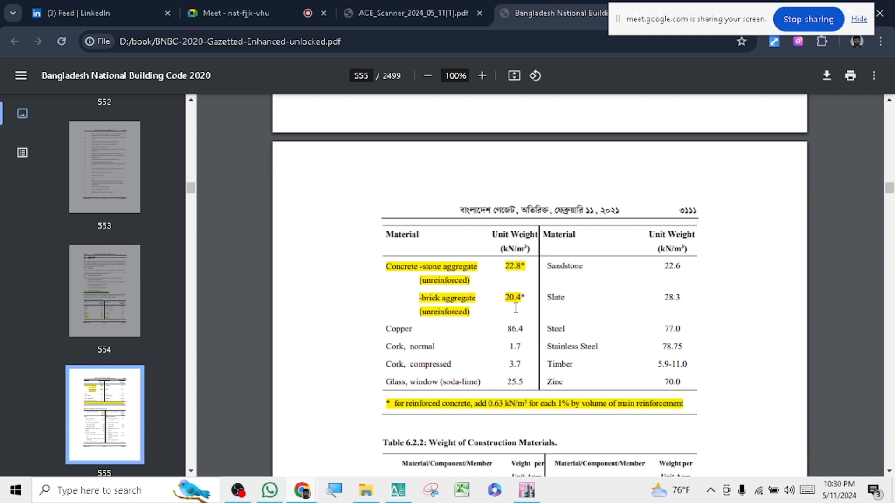
left_click(404, 14)
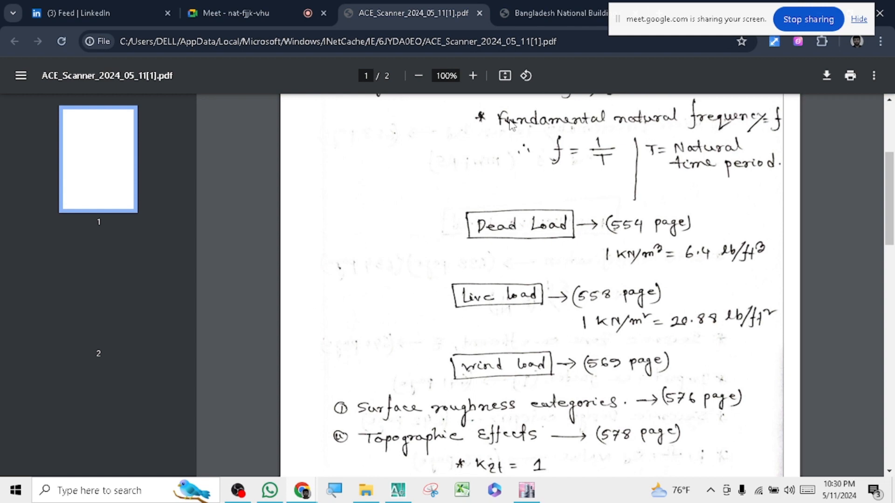
- Switch to ETABS and set the concrete material's weight per unit volume to 130 lb/ft³
mouse_move(523, 500)
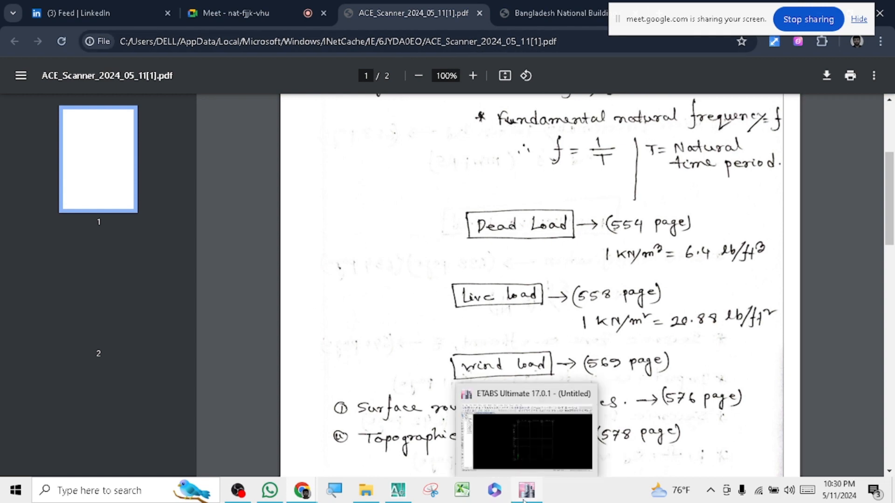
left_click(519, 447)
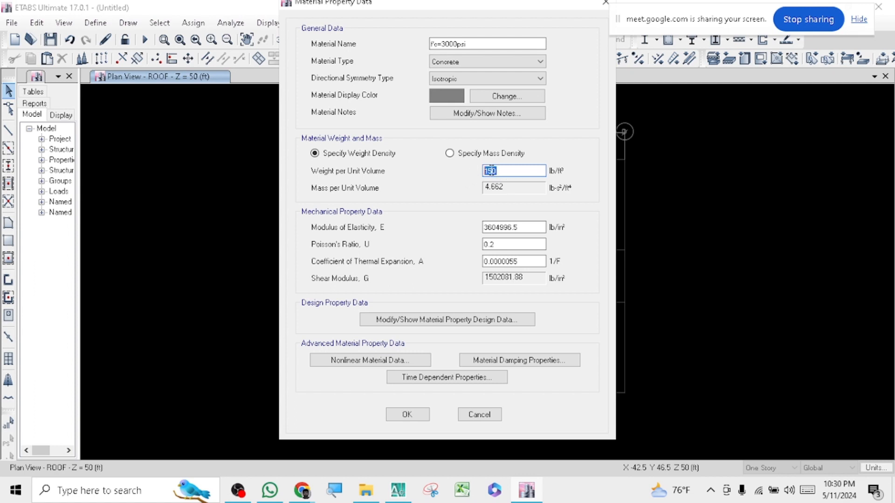
left_click_drag(518, 170, 457, 174)
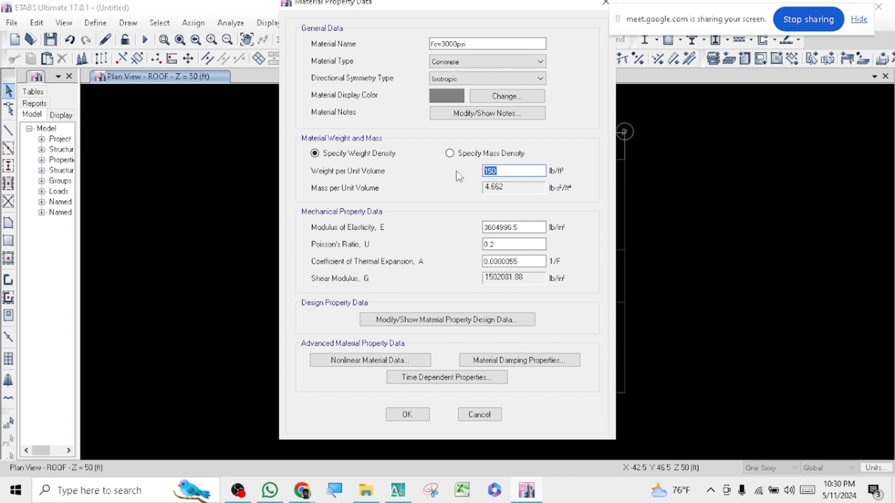
left_click(515, 171)
left_click_drag(516, 172, 436, 177)
left_click(496, 172)
left_click_drag(496, 172, 475, 176)
left_click(518, 172)
left_click_drag(514, 169, 438, 174)
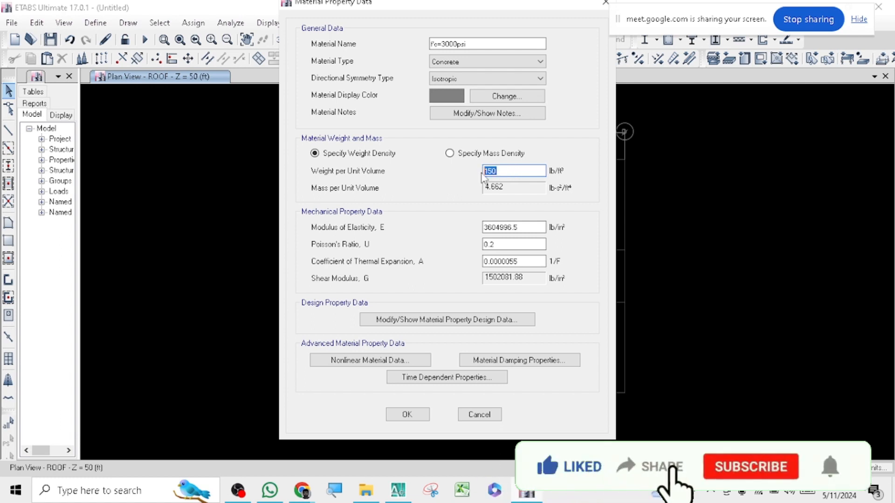
type("133")
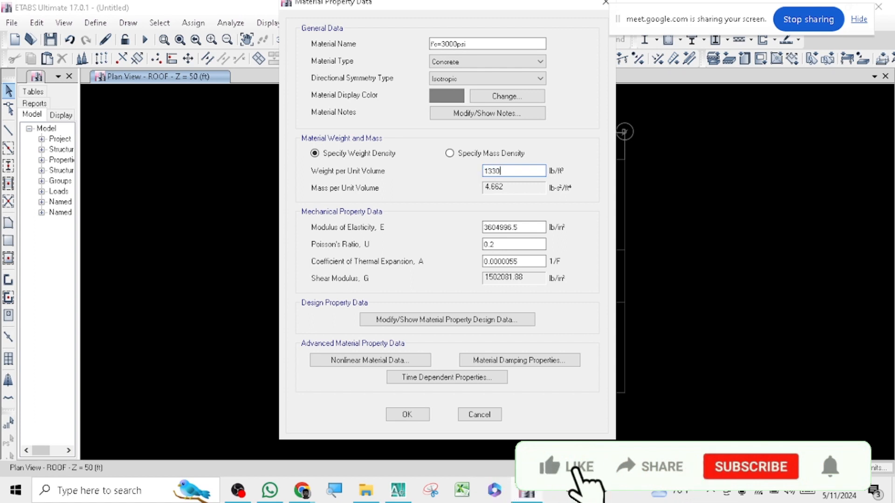
key("BackSpace")
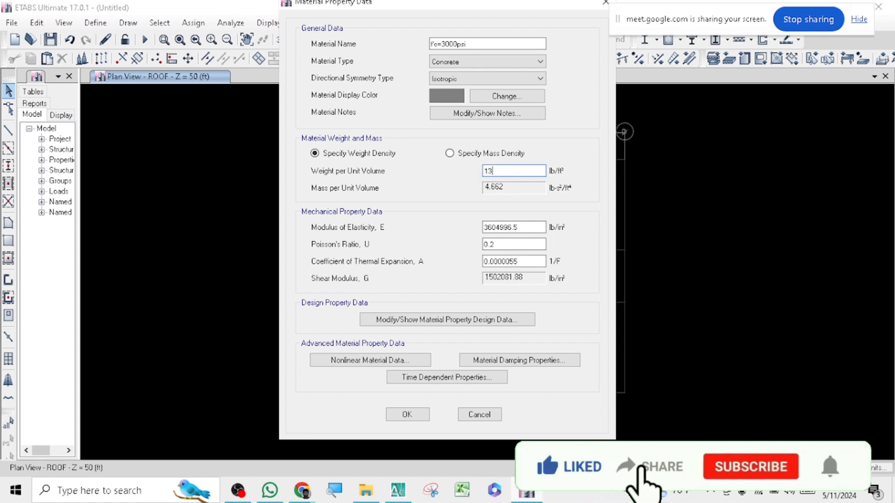
type("0")
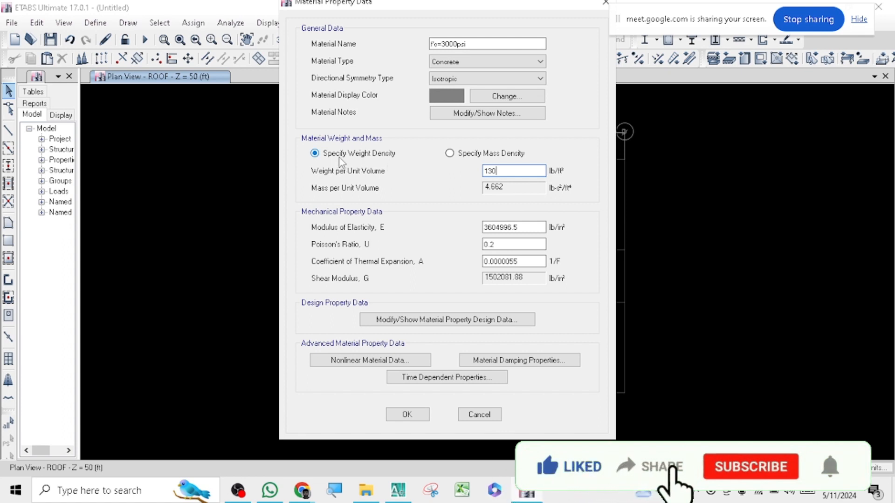
- Change the density input to Specify Mass Density and return it to Specify Weight Density
left_click(449, 154)
left_click(368, 154)
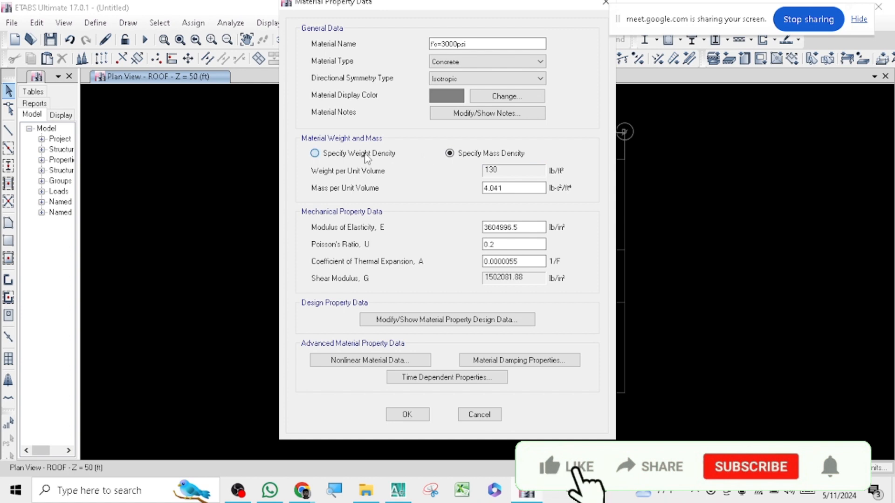
double_click(517, 174)
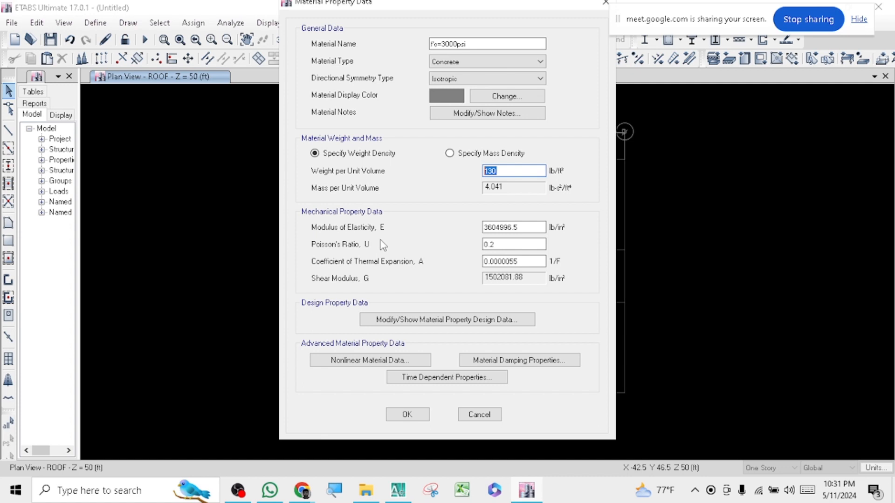
left_click(526, 169)
- Examine the concrete material's modulus of elasticity among its mechanical properties
left_click_drag(533, 228, 472, 228)
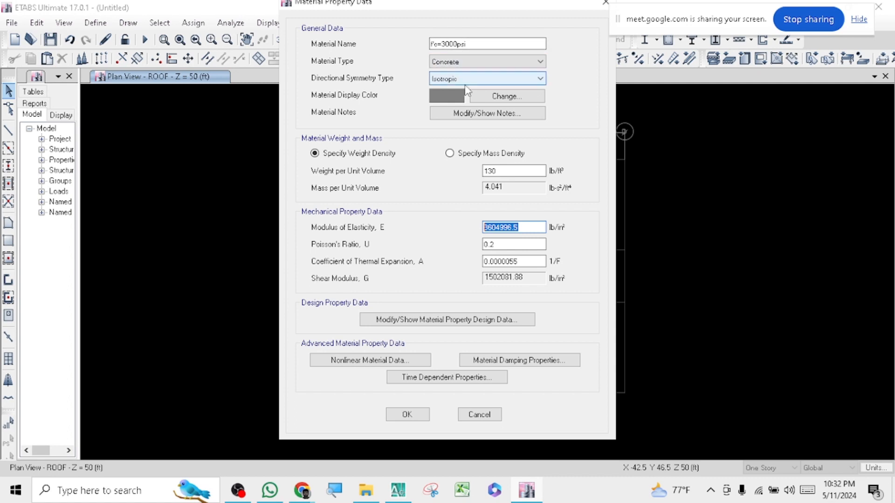
left_click(530, 229)
left_click_drag(529, 228, 478, 228)
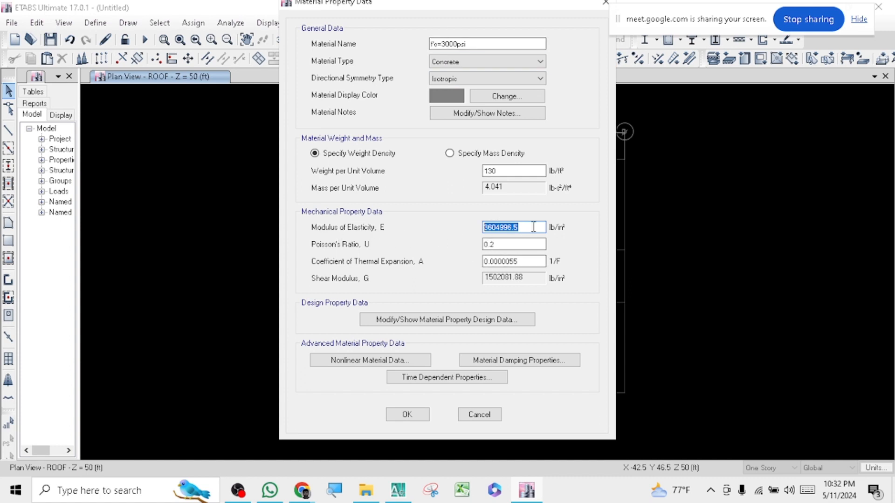
double_click(487, 227)
left_click(523, 228)
left_click_drag(523, 228, 481, 231)
left_click(524, 230)
left_click(524, 244)
left_click(523, 228)
left_click_drag(524, 227, 459, 229)
left_click(525, 228)
- Try to enter the modulus of elasticity as the incomplete expression 57000* and dismiss the resulting dialogs
left_click_drag(526, 229, 468, 228)
type("57000*")
key("shift")
key("shift")
key("shift")
key("shift")
key("shift")
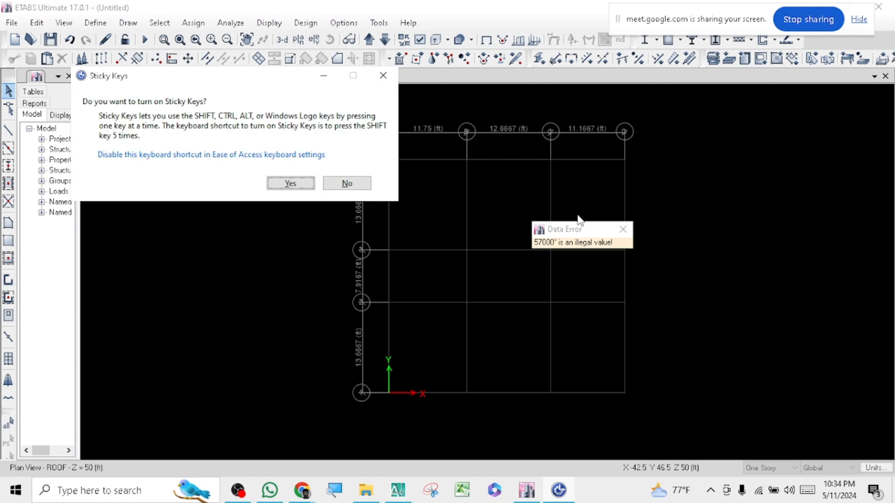
left_click(383, 76)
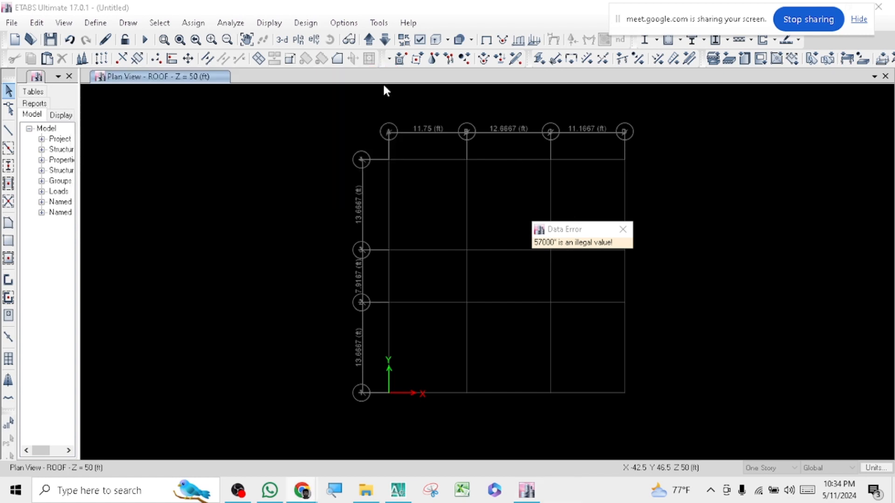
mouse_move(368, 494)
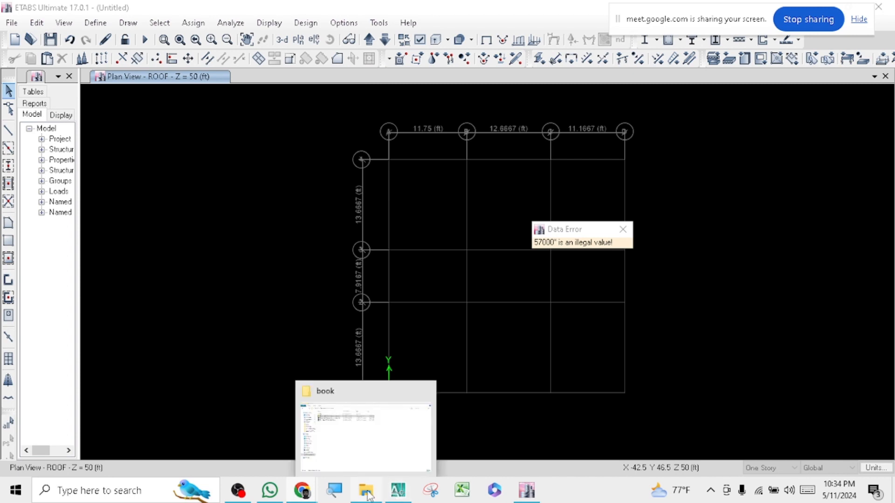
left_click(628, 233)
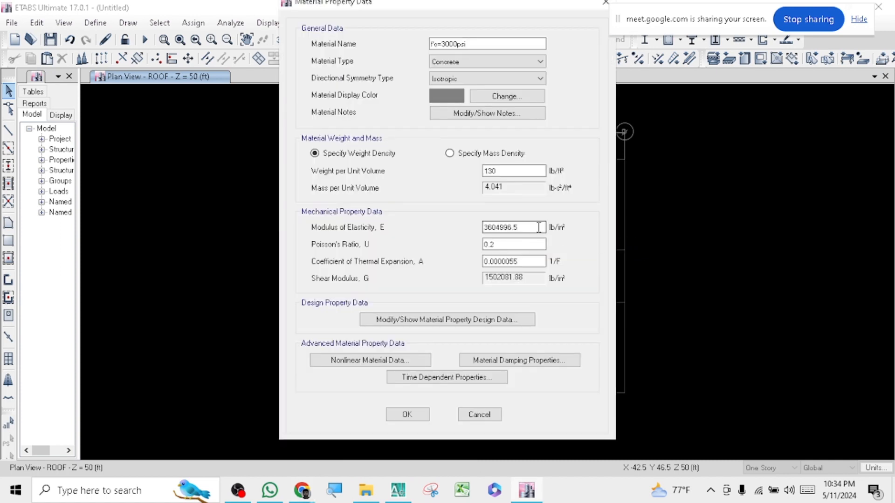
- Enter 57000*3000 as the expression for the modulus of elasticity
left_click_drag(538, 227, 439, 227)
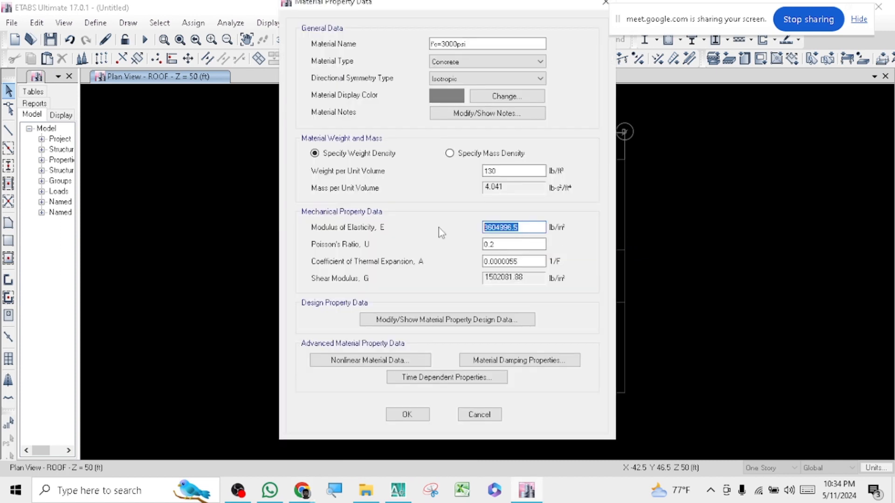
type("57000")
type("*3000")
key("shift")
key("shift")
key("shift")
key("shift")
key("shift")
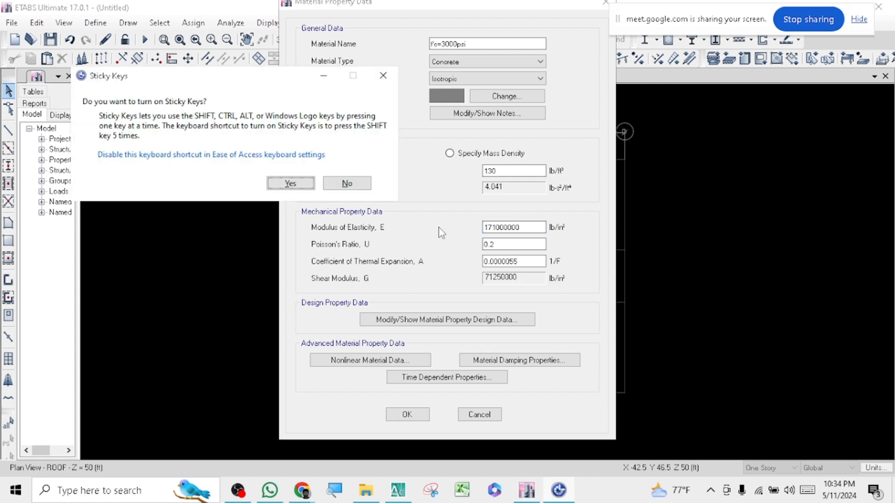
left_click(307, 183)
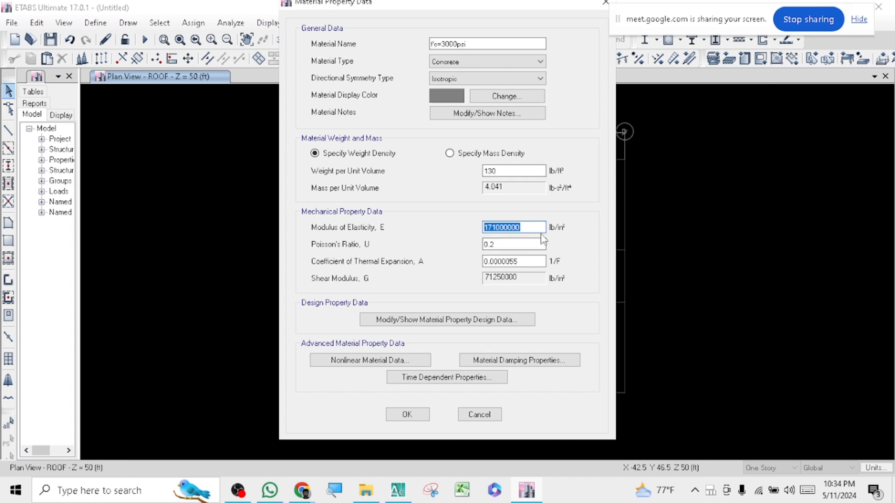
- Try to enter the modulus of elasticity as 57000*3000^ and dismiss the resulting dialogs
left_click_drag(528, 227, 459, 226)
type("55700")
key("BackSpace")
key("BackSpace")
key("BackSpace")
key("BackSpace")
type("7000")
type("*#))")
key("BackSpace")
key("BackSpace")
key("BackSpace")
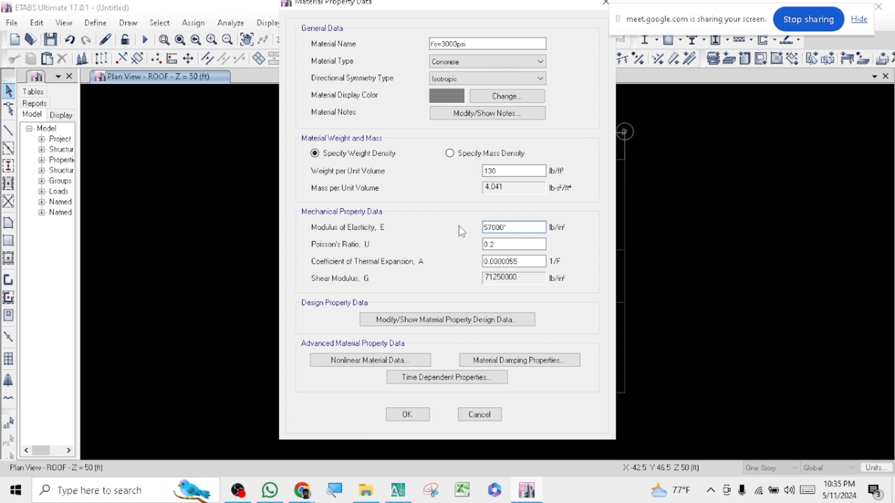
type("3000^")
key("shift")
key("shift")
key("shift")
key("shift")
key("shift")
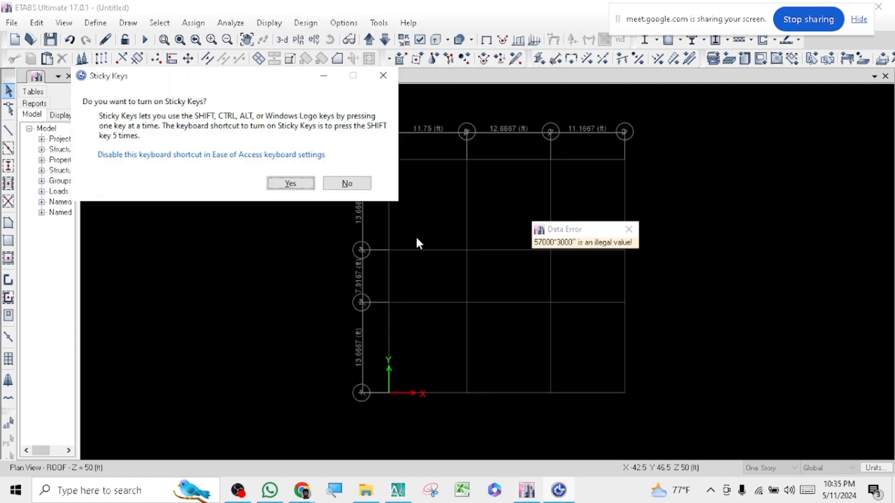
left_click(346, 184)
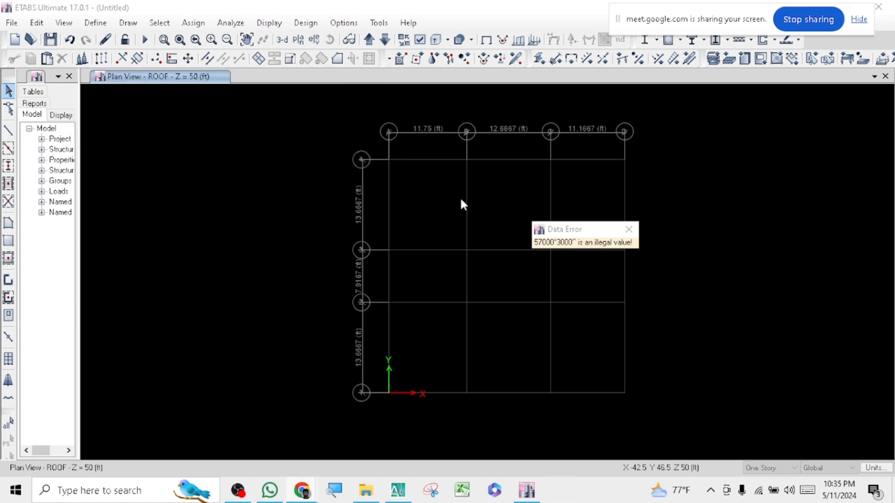
left_click(635, 227)
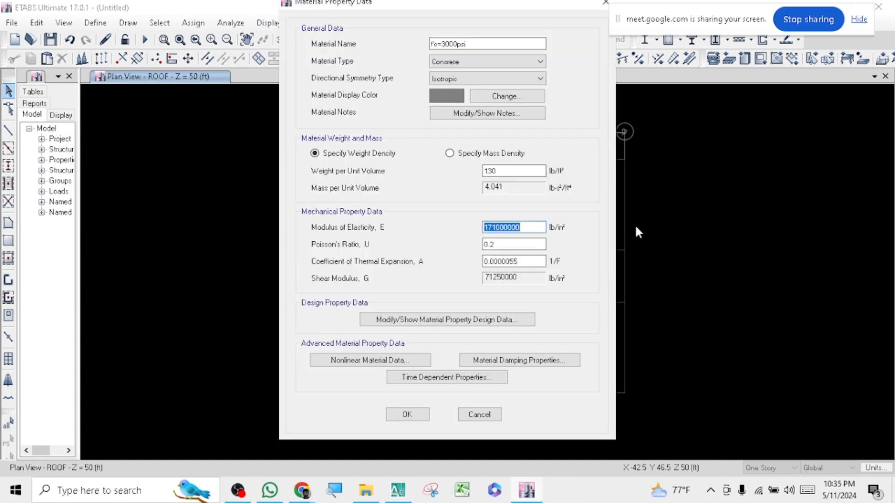
- Set the concrete material's modulus of elasticity to 31220118.5777794 lb/in²
left_click(520, 227)
left_click_drag(520, 227, 462, 227)
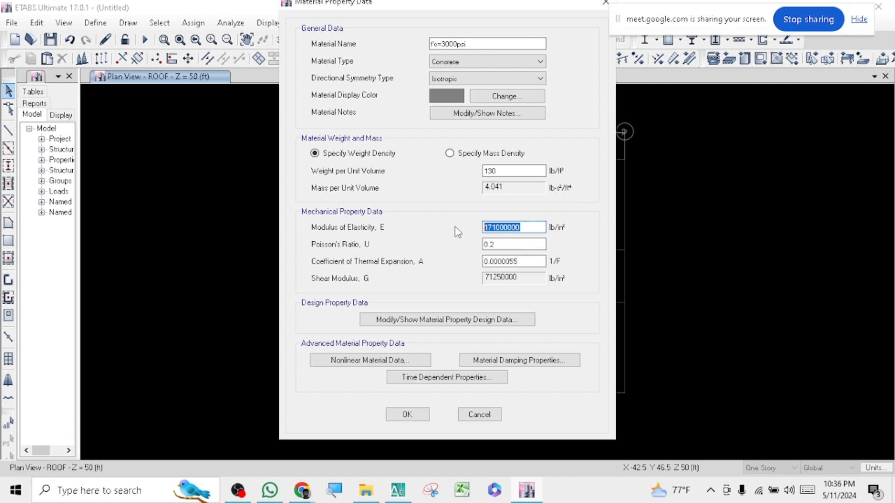
type("31220118.")
type("557777")
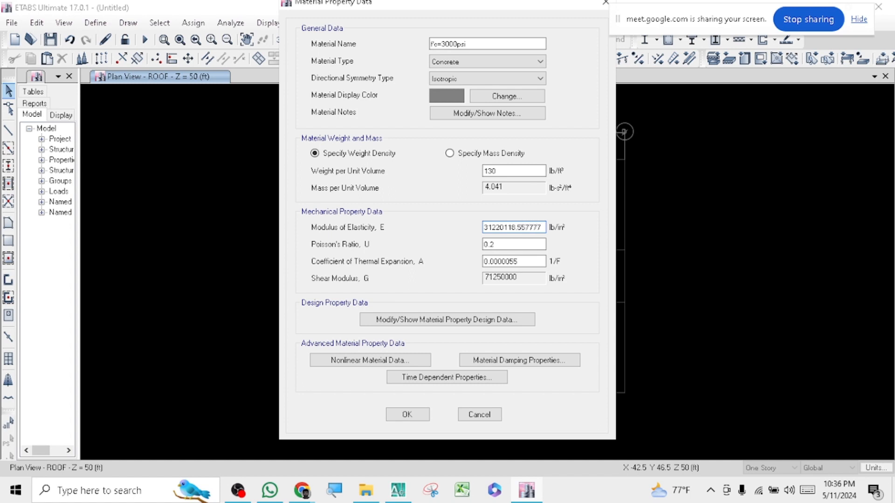
key("BackSpace")
key("BackSpace")
key("BackSpace")
key("BackSpace")
key("BackSpace")
type("77")
type("78")
key("BackSpace")
type("799")
key("BackSpace")
type("54")
left_click(538, 227)
key("BackSpace")
left_click_drag(484, 227, 557, 235)
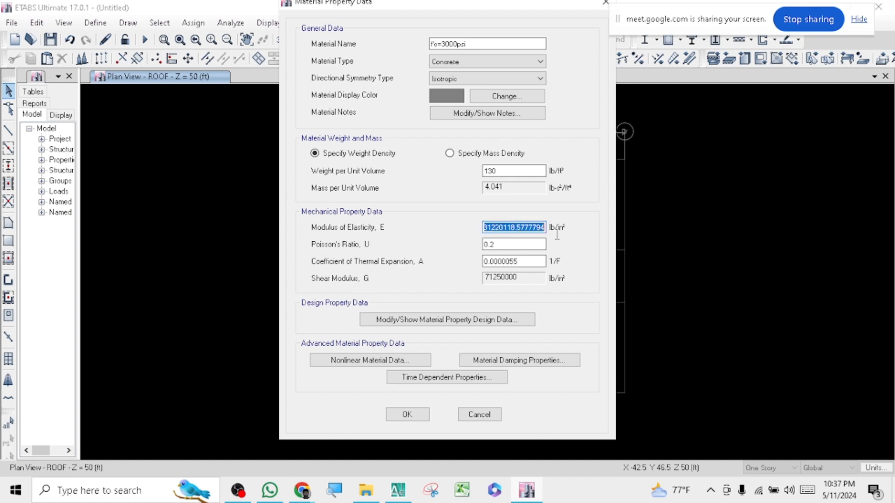
left_click(515, 228)
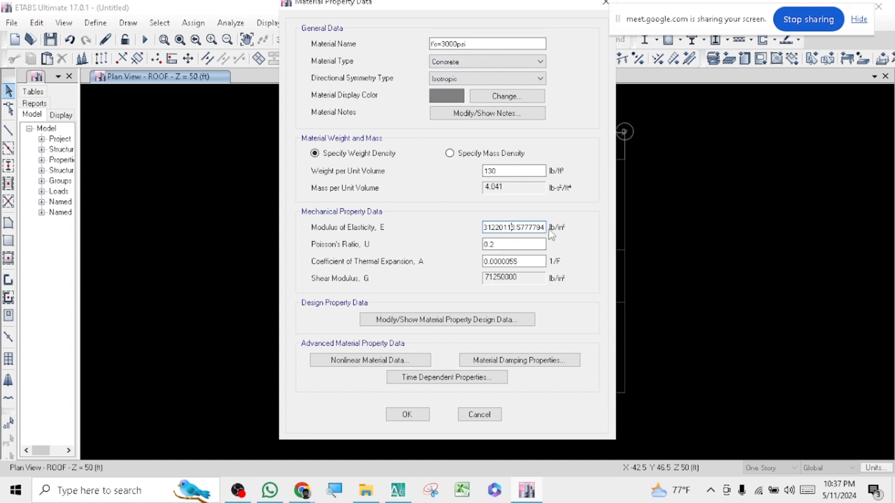
left_click_drag(520, 230, 460, 232)
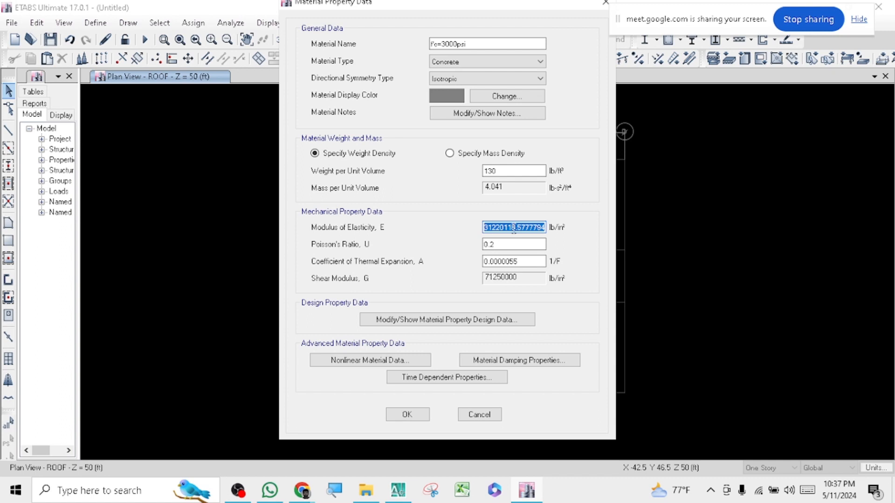
left_click_drag(487, 227, 572, 222)
- Review the Poisson's ratio of the concrete material together with the strength given in its material name
left_click(526, 245)
double_click(531, 245)
left_click_drag(511, 245, 452, 245)
left_click(516, 244)
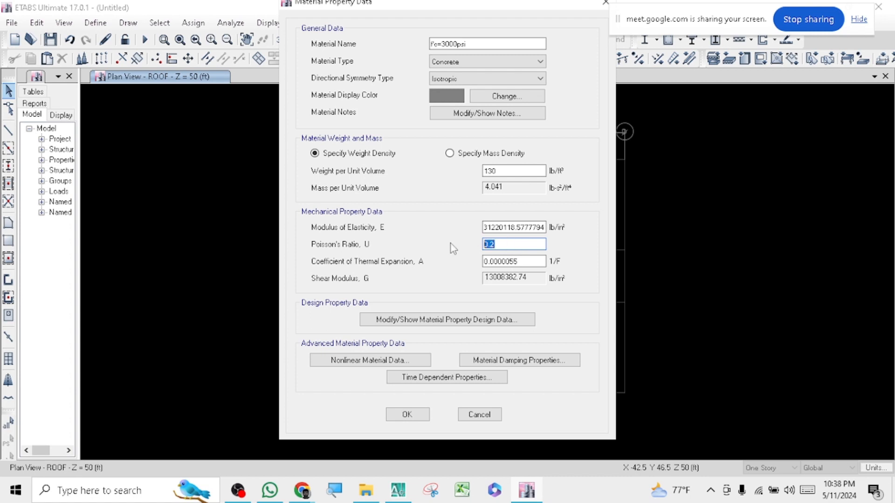
left_click(503, 45)
left_click_drag(502, 44, 410, 44)
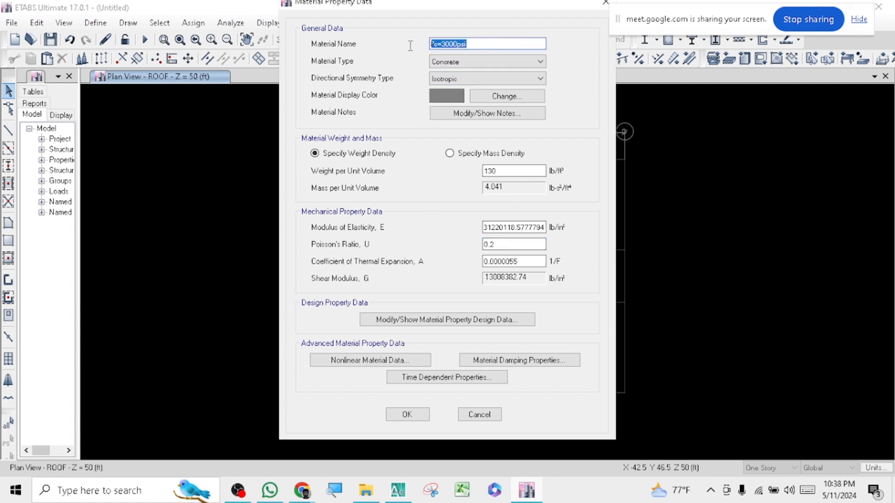
left_click_drag(477, 44, 404, 51)
double_click(525, 243)
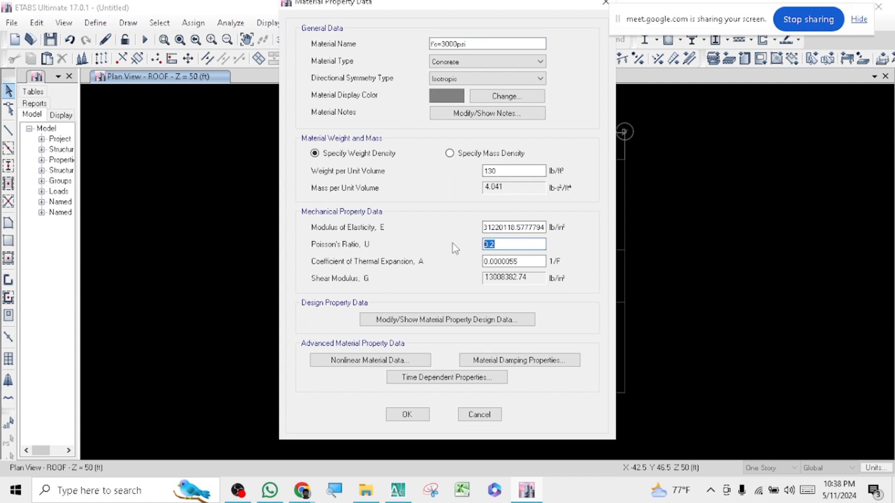
left_click(507, 243)
left_click_drag(507, 243, 473, 243)
left_click(506, 245)
left_click_drag(513, 244, 458, 242)
left_click(517, 245)
- Select the value of the coefficient of thermal expansion
double_click(515, 261)
double_click(528, 261)
double_click(529, 262)
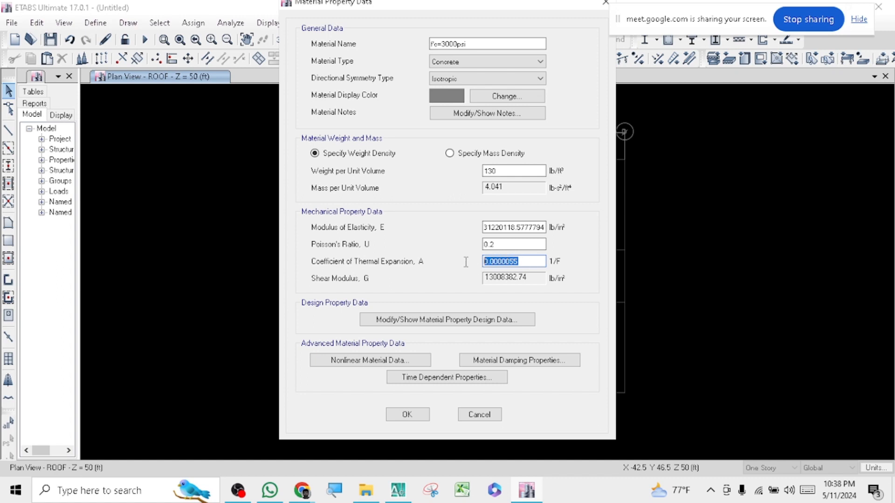
- Set the specified compressive strength of the f'c=3000psi concrete material to 3000 lb/in² in its design data
left_click(533, 260)
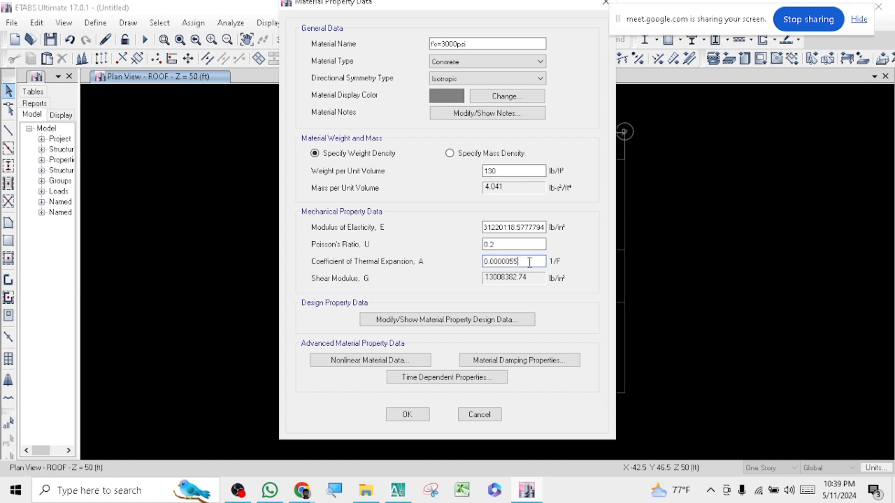
left_click(516, 243)
left_click(441, 321)
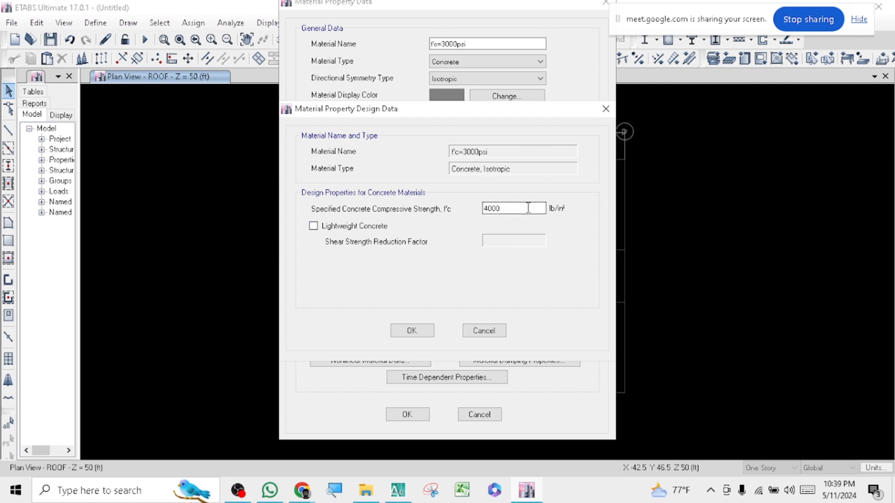
left_click_drag(527, 208, 426, 214)
type("3300")
key("BackSpace")
key("BackSpace")
key("BackSpace")
type("000")
left_click(412, 331)
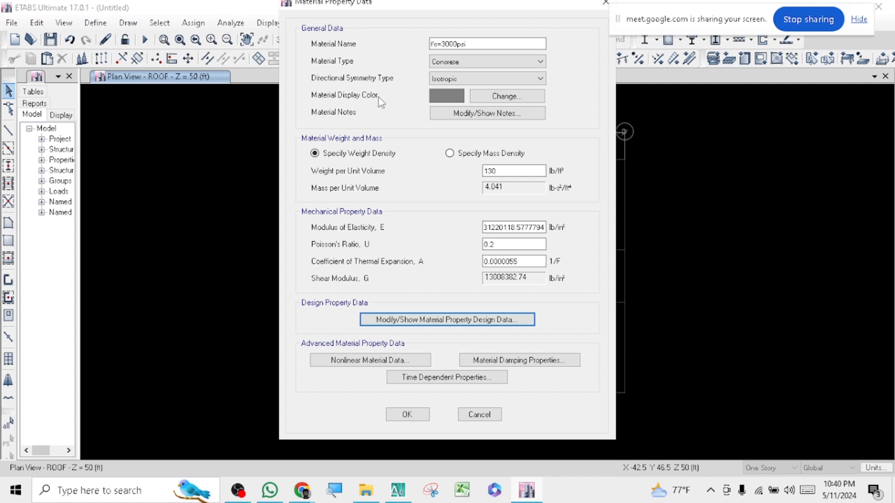
- Append an opening parenthesis to the concrete material's name and check the compressive strength in its design data
left_click(474, 43)
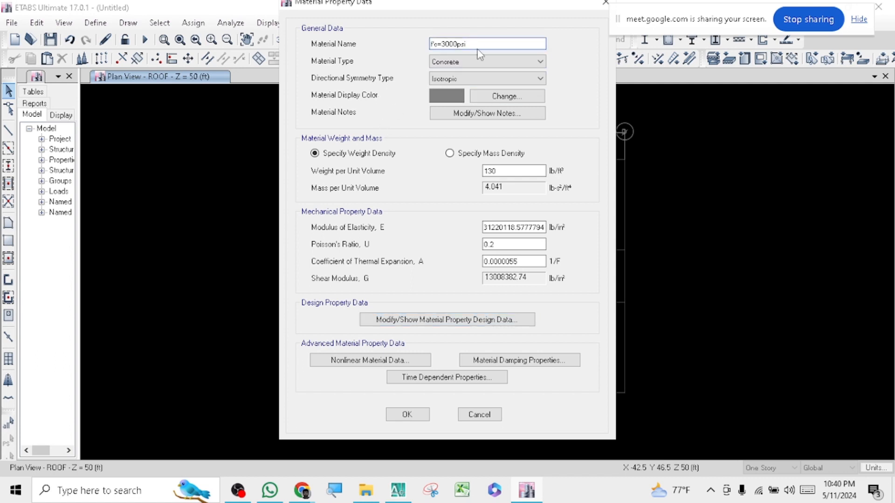
type("(")
left_click(440, 320)
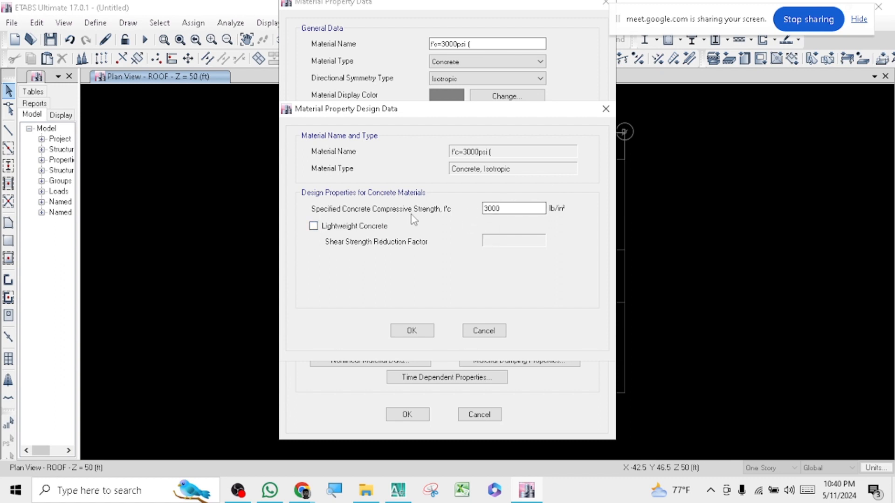
left_click(407, 334)
- Extend the concrete material's name to f'c=3000psi (B and dismiss the Sticky Keys prompt
left_click(482, 43)
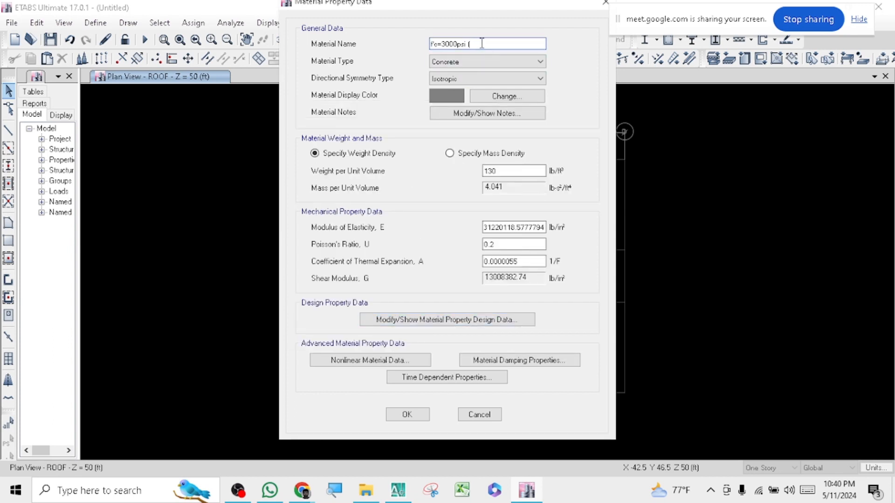
type("f'c=3000psi (")
type("b8")
type("cc")
key("BackSpace")
key("BackSpace")
key("BackSpace")
key("BackSpace")
type("c")
key("BackSpace")
type("B7")
key("shift")
key("shift")
key("shift")
key("shift")
key("shift")
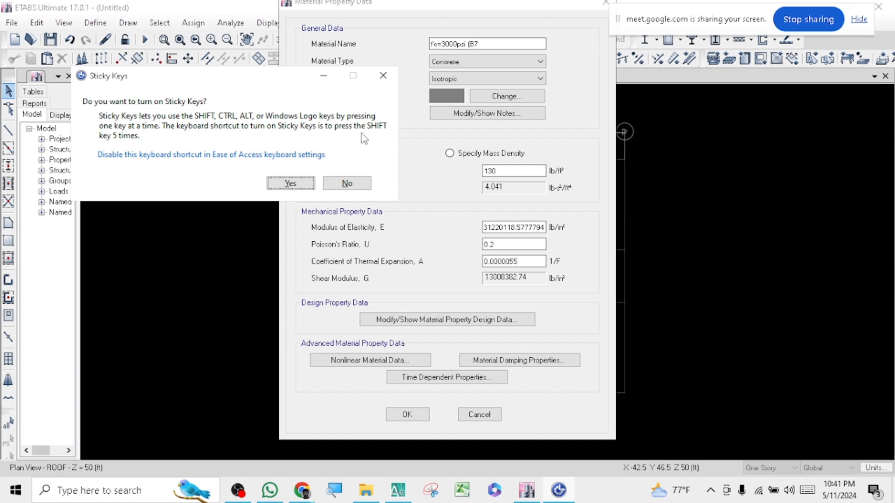
left_click(383, 75)
key("BackSpace")
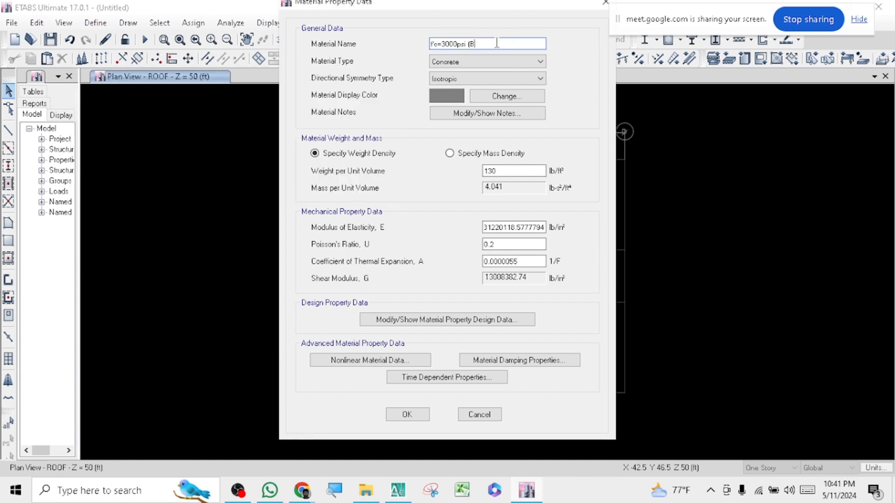
- Complete the concrete material's name as f'c=3000psi (B-C) and accept its properties
type("-CC")
key("BackSpace")
type(")")
left_click(408, 414)
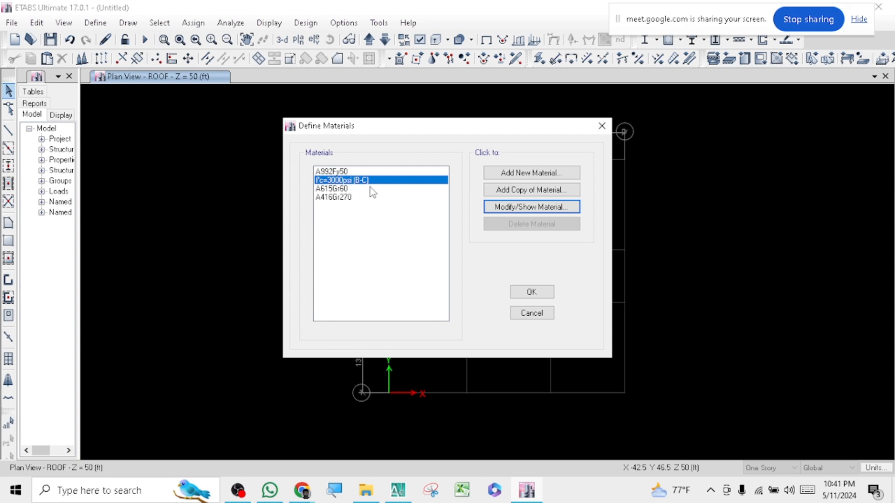
- Add a copy of the f'c=3000psi (B-C) material and name it FF'C=2500(S)
left_click(522, 193)
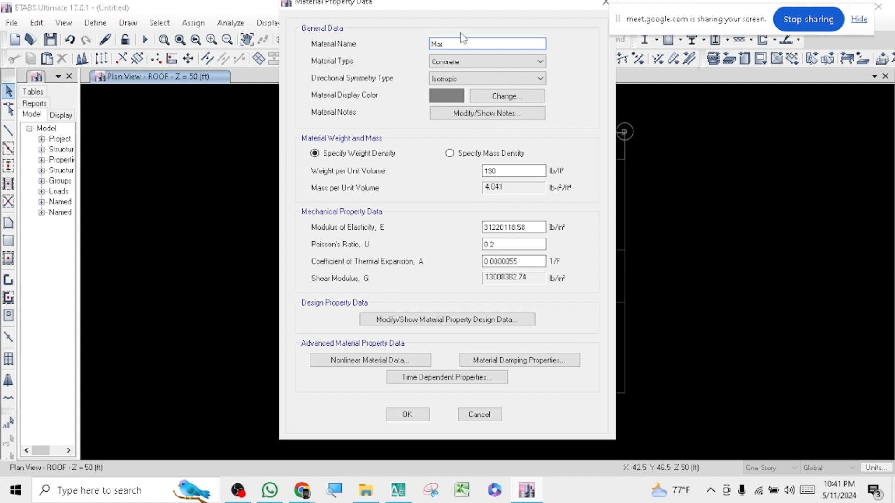
left_click_drag(468, 45, 389, 44)
type("FF'C")
type("=25555")
key("BackSpace")
key("BackSpace")
key("BackSpace")
type("00")
type("(9S")
type(")")
left_click(470, 44)
key("BackSpace")
- Review the weight per unit volume and the modulus of elasticity of the copied concrete material
left_click_drag(510, 170, 471, 174)
left_click_drag(525, 171, 446, 170)
left_click(513, 171)
left_click(526, 170)
left_click(518, 169)
left_click_drag(518, 169, 464, 172)
left_click_drag(524, 170, 466, 170)
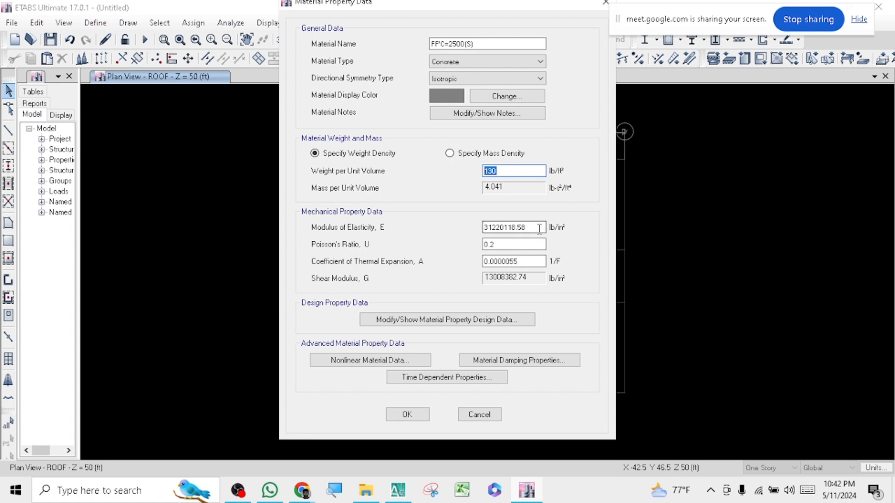
left_click(520, 227)
left_click_drag(520, 227, 468, 227)
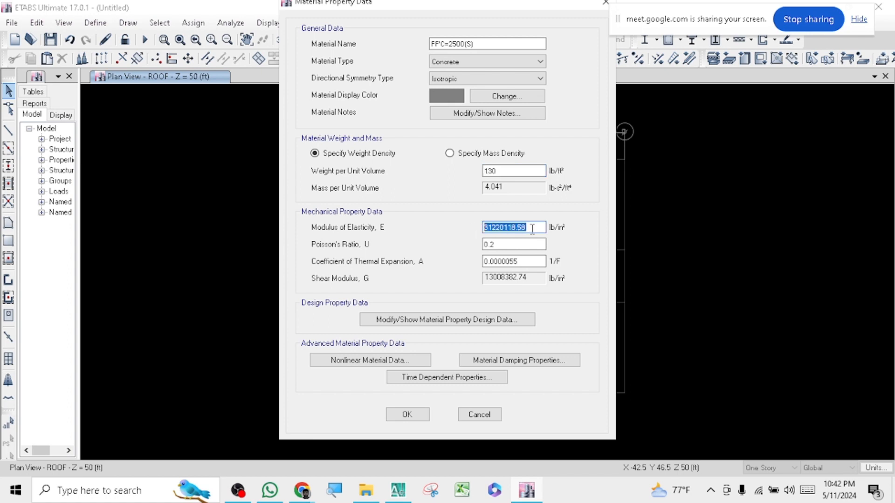
left_click_drag(535, 228, 473, 228)
- Correct the copied material's name to F'C=2500(S) and set its modulus of elasticity to 2850 lb/in²
left_click(434, 43)
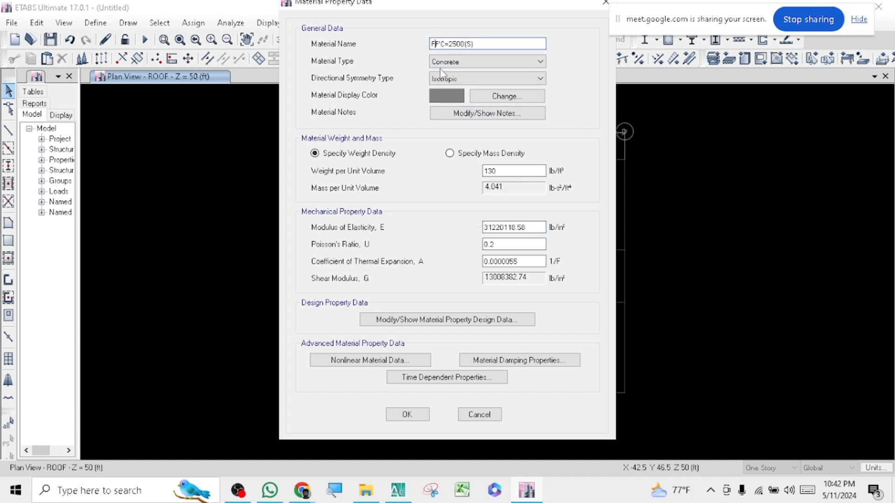
key("BackSpace")
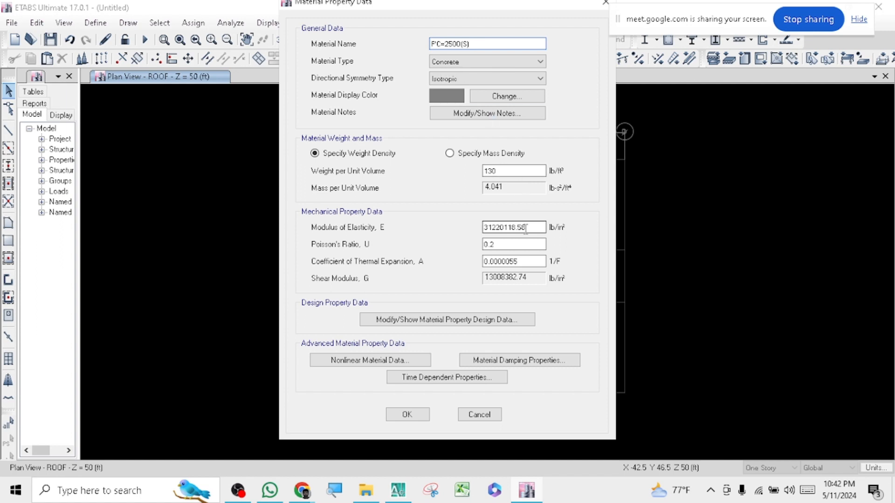
left_click_drag(532, 227, 469, 228)
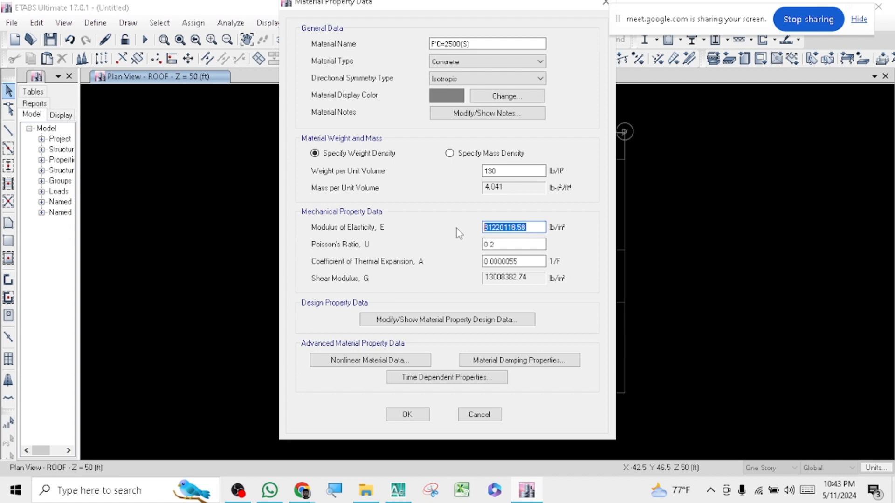
type("22850")
key("BackSpace")
key("BackSpace")
key("BackSpace")
key("BackSpace")
type("850")
- Set the F'C=2500(S) material's specified compressive strength to 2500 lb/in² and accept the new material
left_click(465, 321)
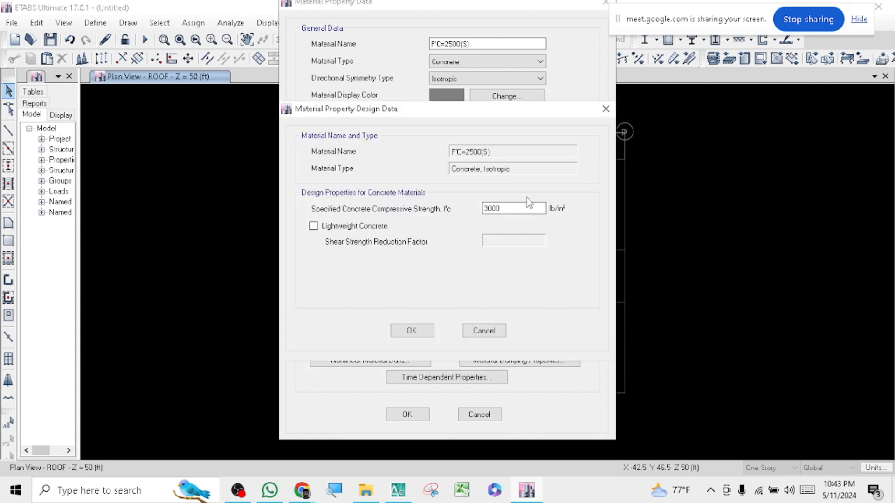
left_click(509, 210)
left_click_drag(509, 209, 401, 219)
type("2500")
left_click(411, 331)
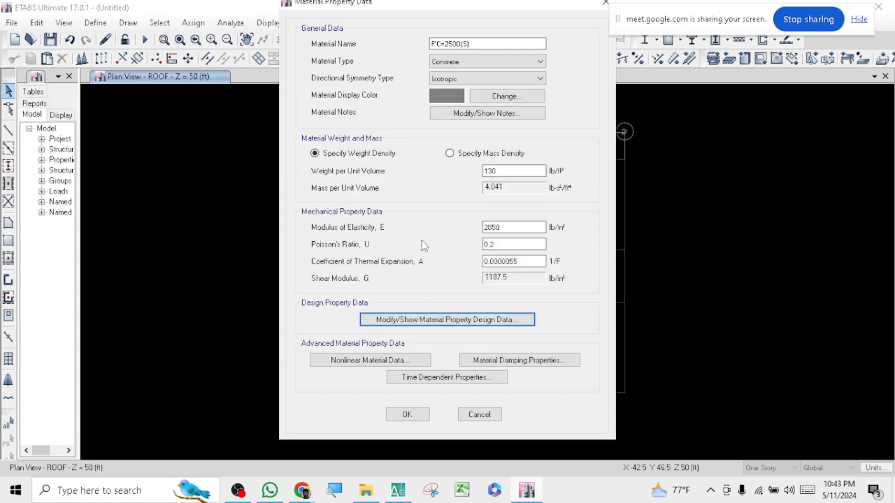
left_click(408, 414)
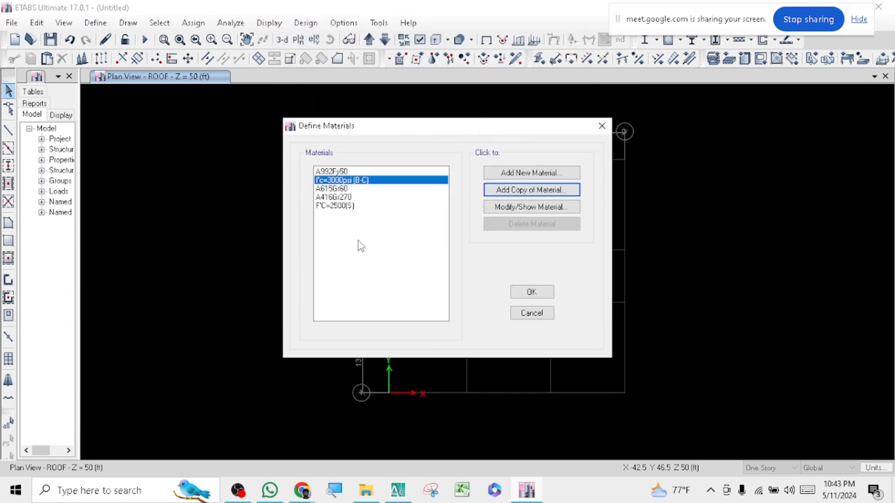
- Open the A615Gr60 material's properties and rename it FY=60KSI
left_click(347, 172)
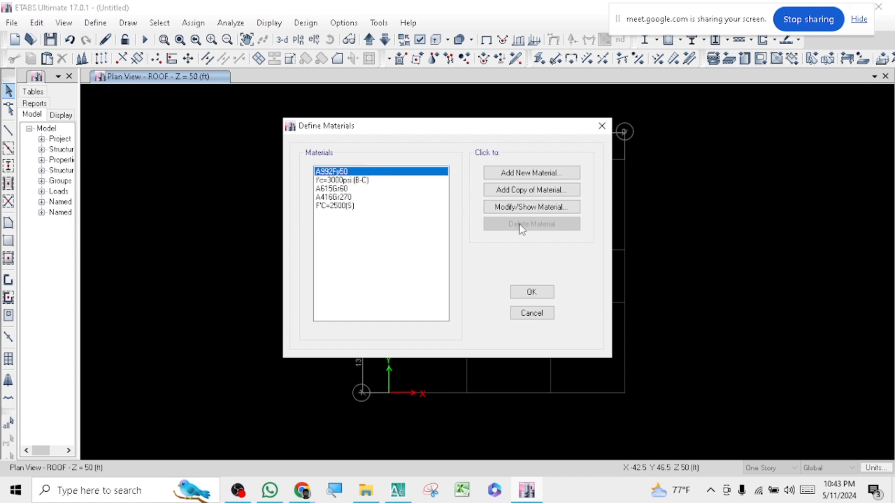
left_click(346, 198)
left_click(343, 189)
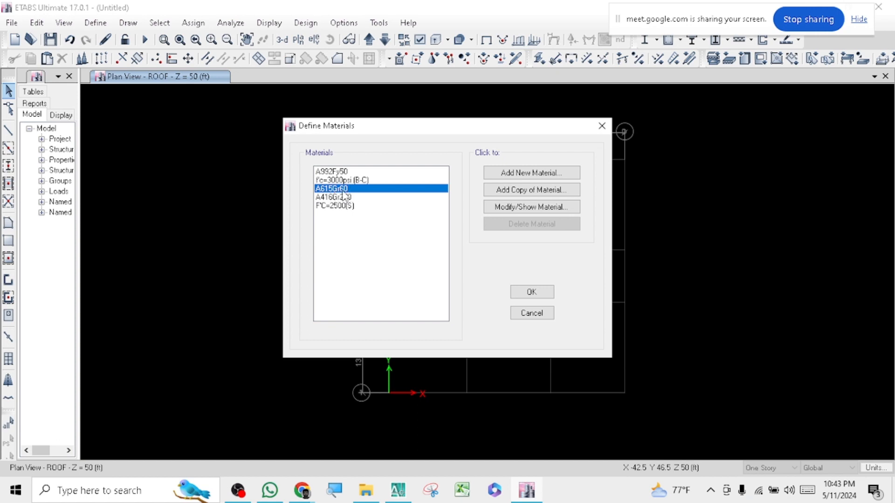
left_click(492, 209)
left_click_drag(493, 43, 395, 49)
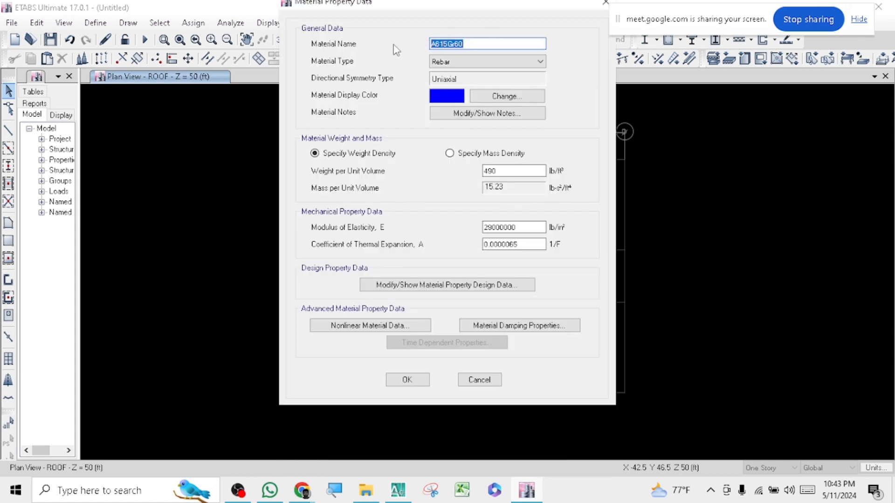
type("FY")
type("=60")
type("KKSI")
- Check the available material types, keep Rebar, and view the material notes without adding any
left_click(459, 66)
left_click(456, 110)
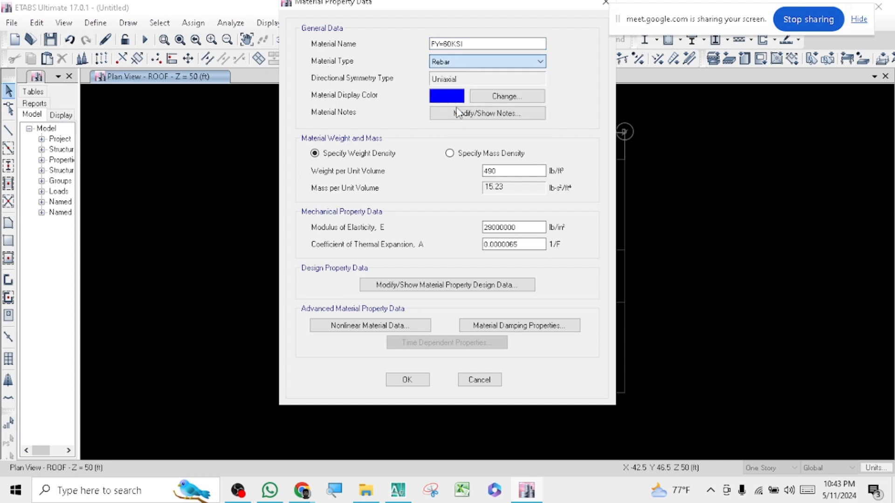
left_click(454, 65)
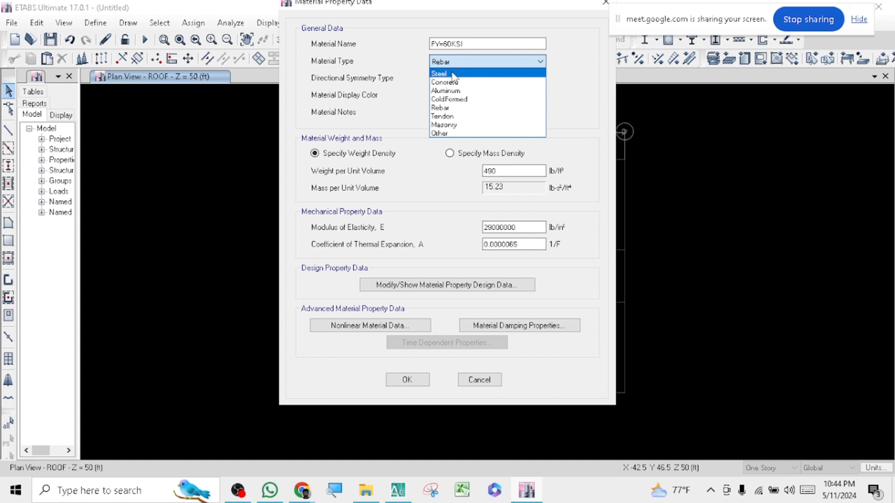
left_click(455, 108)
left_click(456, 113)
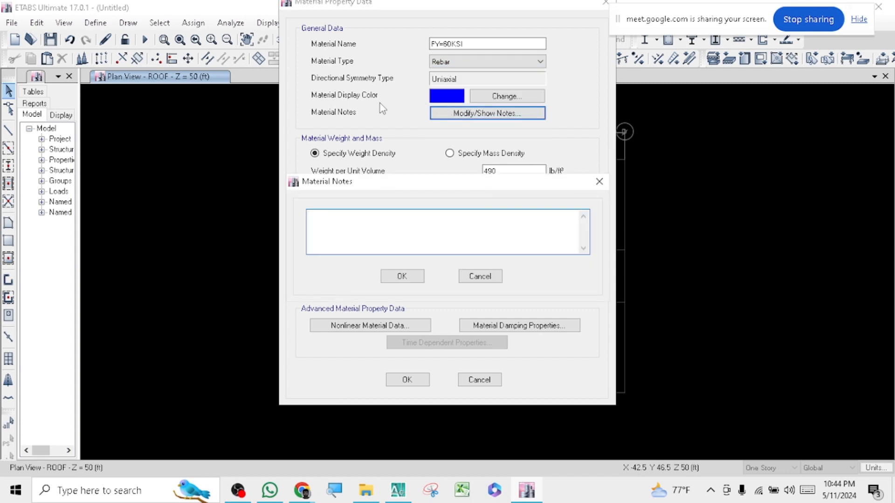
left_click(598, 182)
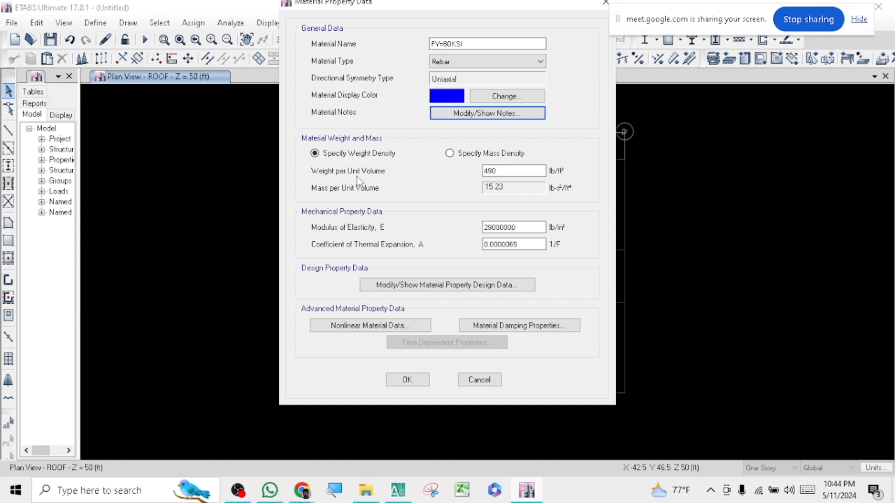
- Review the weight per unit volume and the modulus of elasticity of the FY=60KSI rebar material
double_click(532, 171)
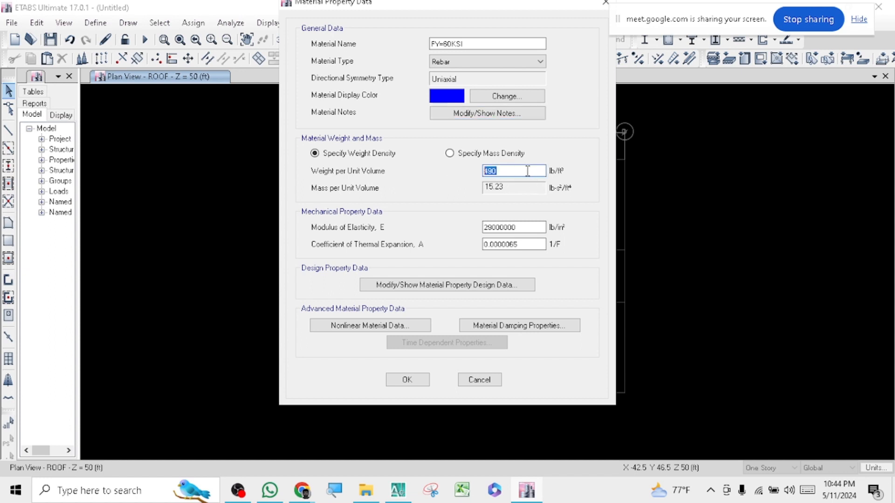
left_click_drag(541, 168, 451, 167)
left_click_drag(528, 228, 450, 229)
left_click(529, 227)
left_click_drag(529, 227, 443, 231)
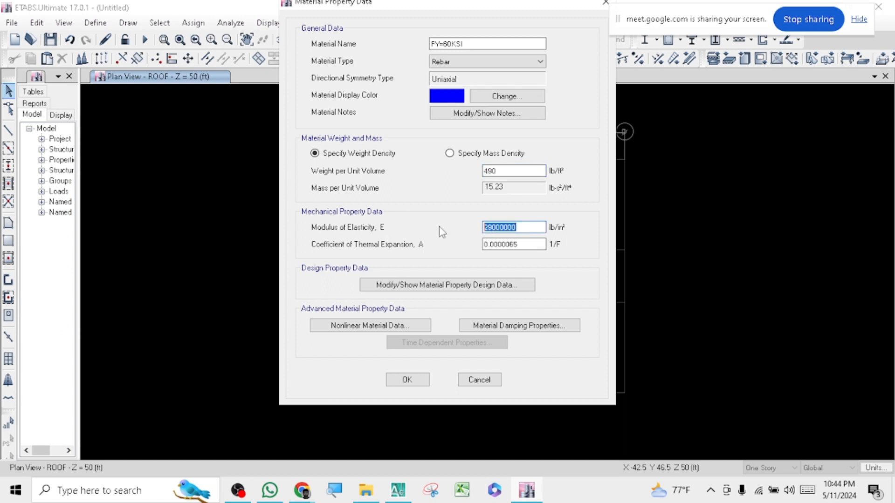
double_click(529, 225)
- Open the FY=60KSI rebar's design data and examine its minimum and expected yield and tensile strengths
left_click(422, 286)
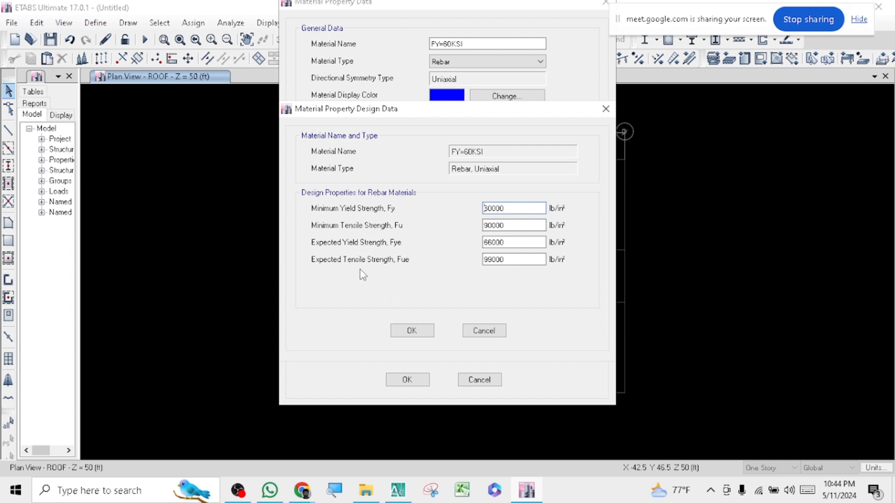
left_click_drag(506, 208, 465, 211)
left_click_drag(527, 225, 463, 237)
left_click_drag(543, 241, 463, 241)
left_click_drag(529, 257, 460, 259)
left_click_drag(518, 208, 463, 209)
left_click_drag(536, 226, 443, 226)
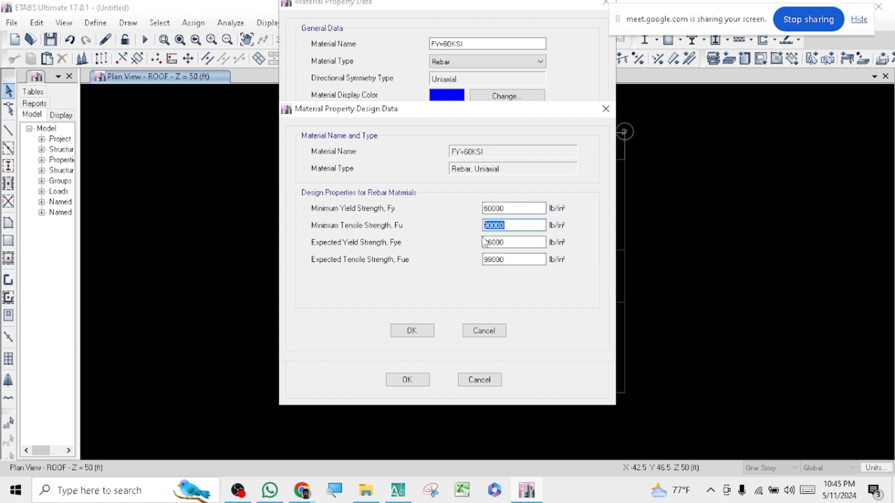
left_click_drag(525, 243, 465, 242)
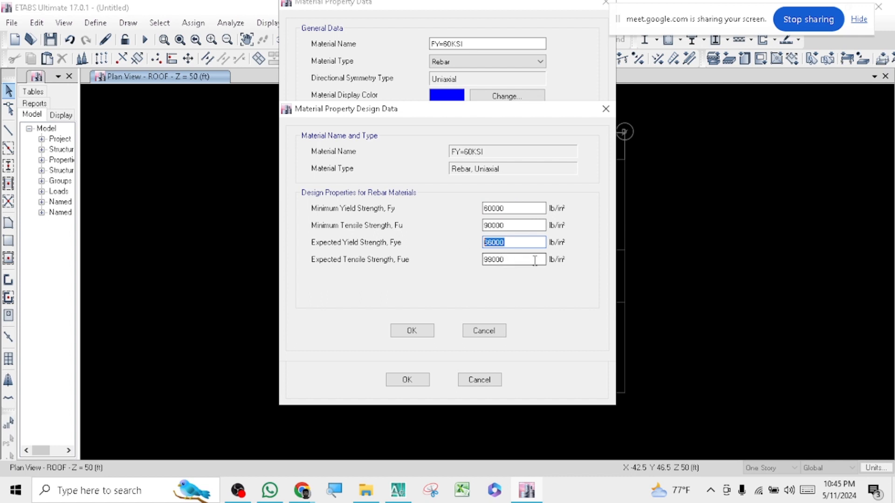
left_click_drag(535, 260, 440, 262)
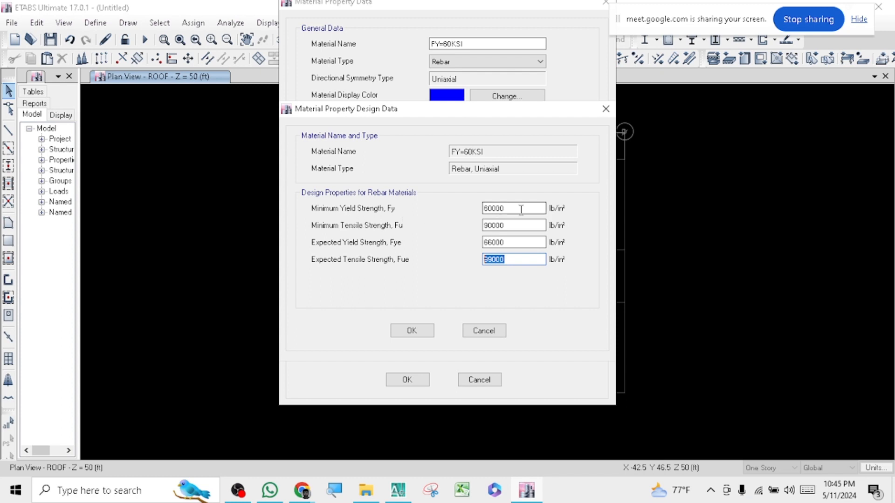
- Compare the rebar's minimum yield and tensile strengths with its expected yield and tensile strengths
left_click_drag(519, 208, 472, 212)
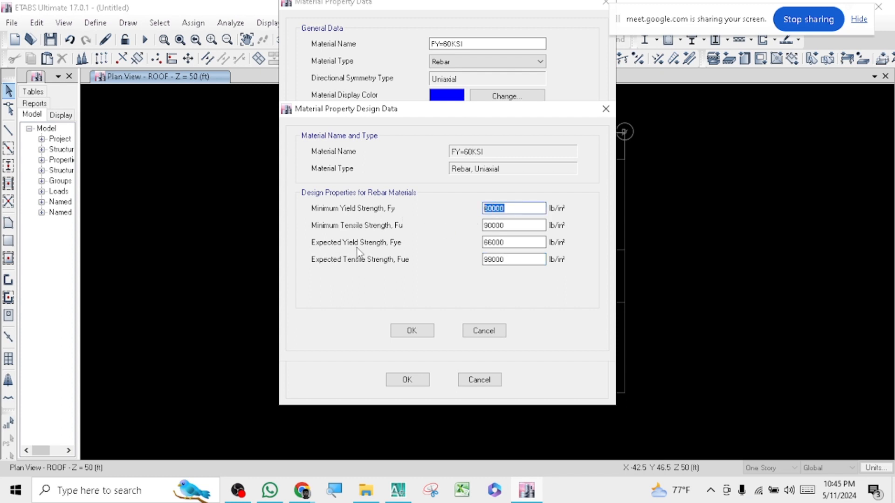
left_click_drag(528, 245, 466, 246)
left_click_drag(532, 210, 460, 211)
left_click_drag(532, 243, 446, 248)
left_click_drag(530, 225, 478, 229)
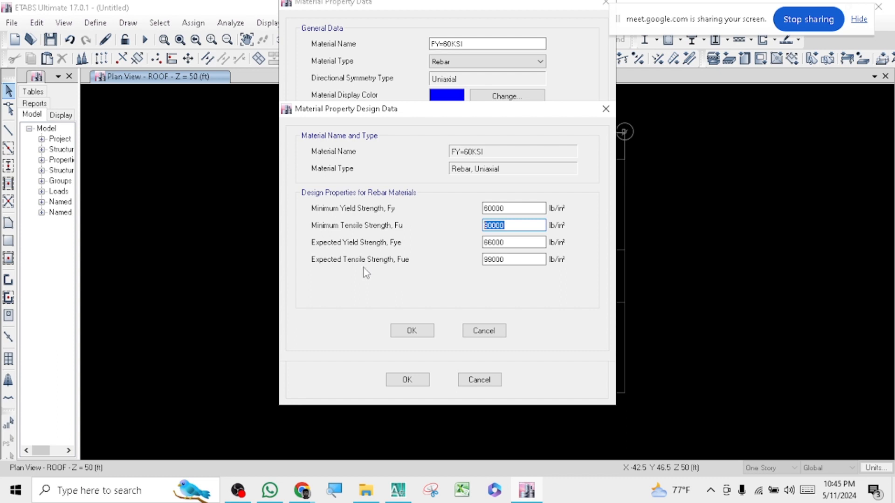
left_click_drag(541, 260, 477, 260)
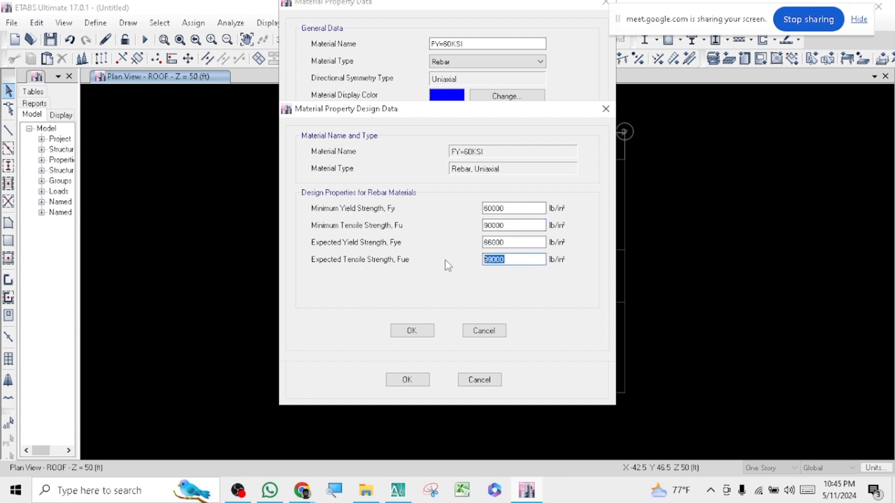
double_click(511, 209)
double_click(510, 226)
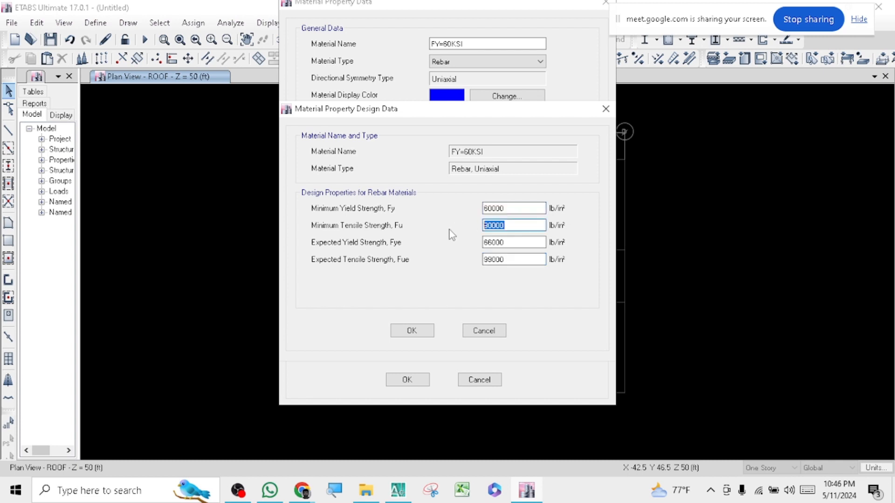
- Accept the FY=60KSI rebar's design data and properties, and finish the material definitions
left_click(425, 338)
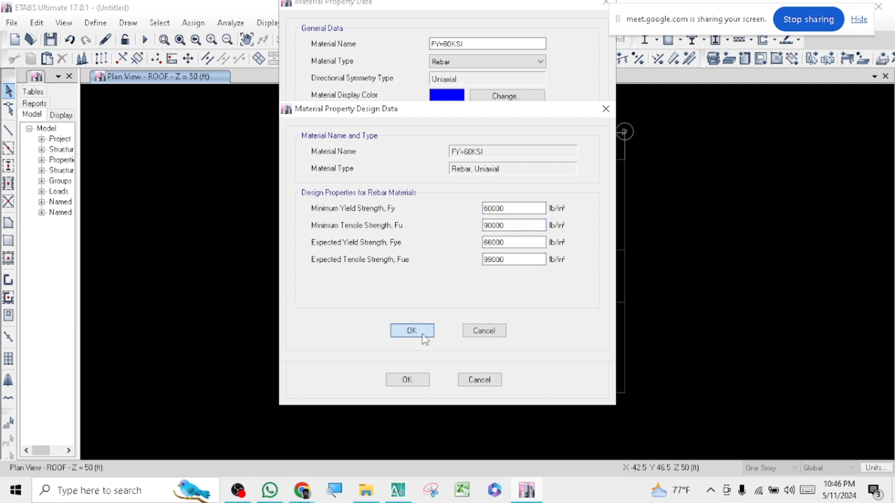
left_click(407, 380)
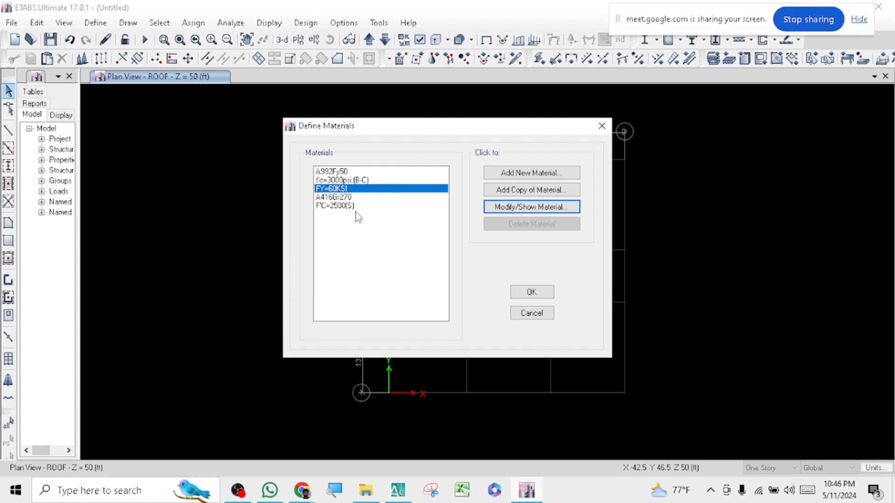
left_click(534, 293)
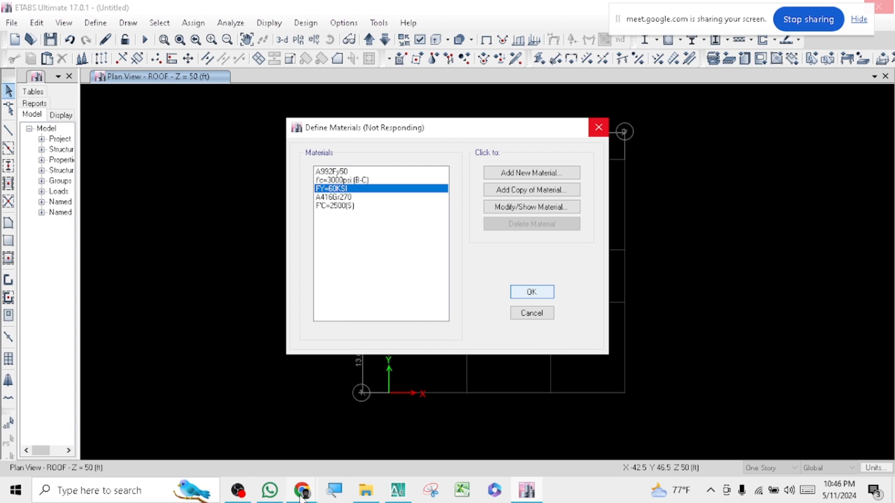
left_click(300, 498)
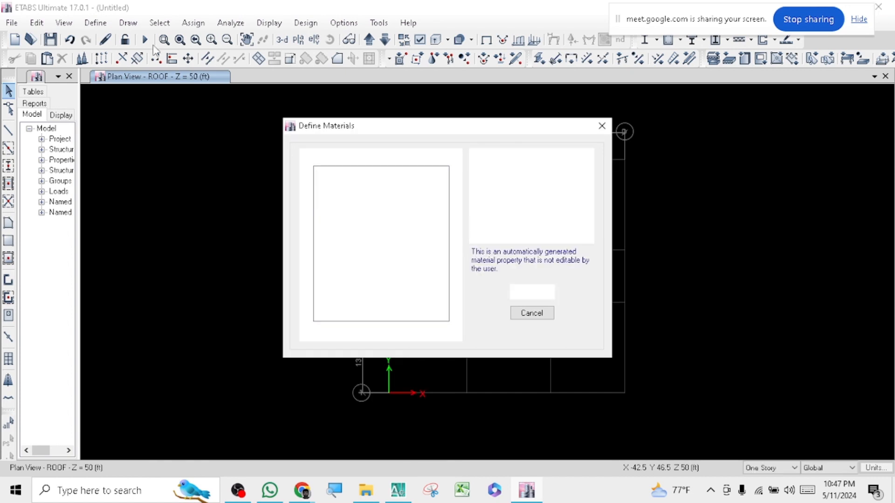
left_click(533, 292)
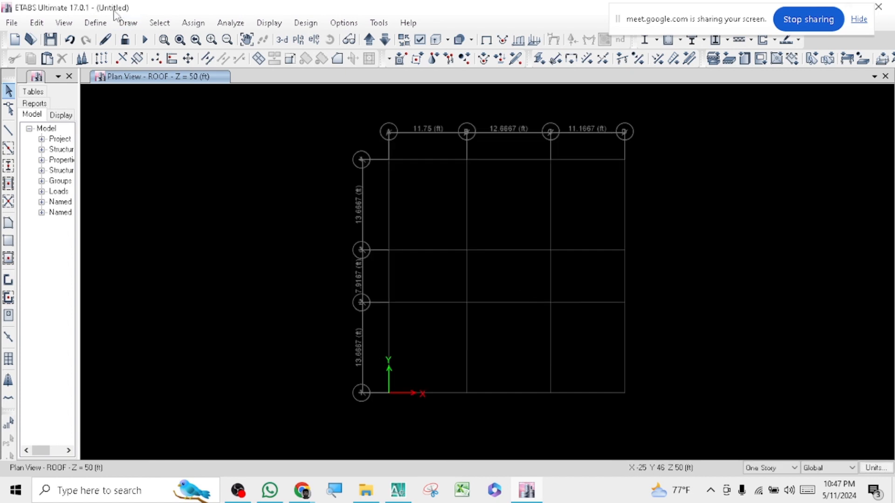
- Open the frame section properties and look through the list of predefined sections
left_click(95, 22)
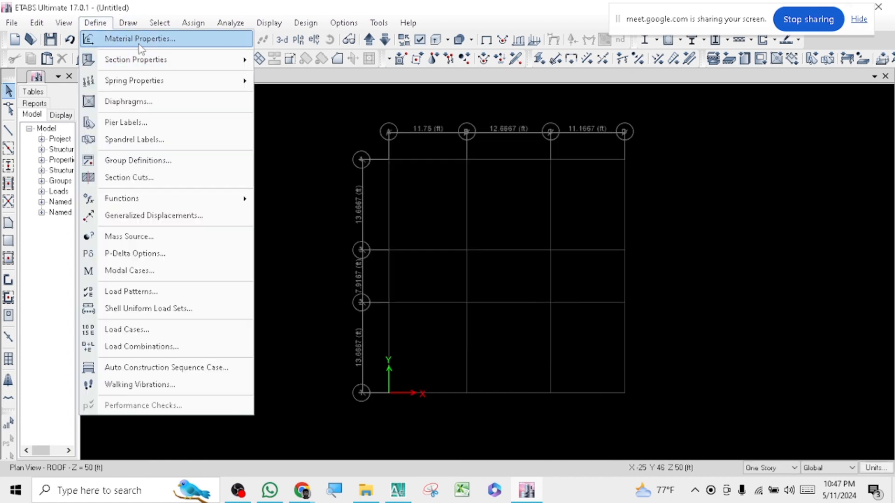
mouse_move(139, 65)
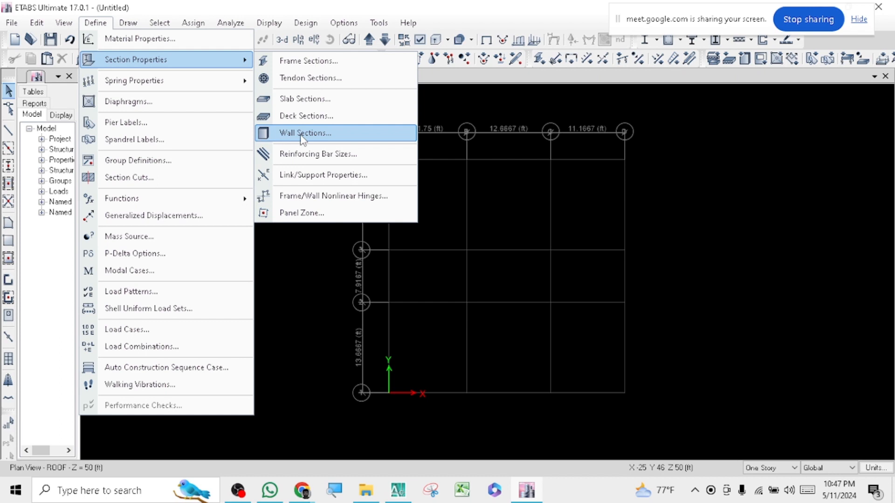
left_click(301, 62)
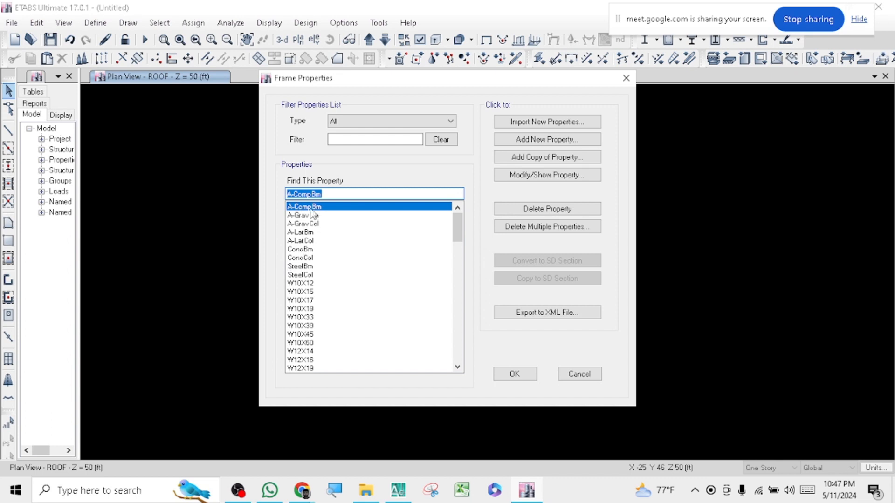
left_click_drag(310, 232, 305, 323)
scroll(312, 319, "down", 20)
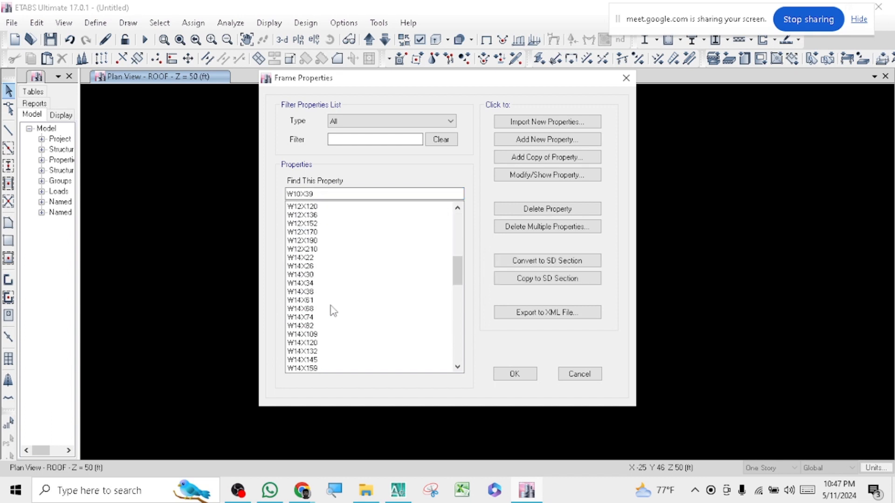
scroll(324, 316, "down", 2)
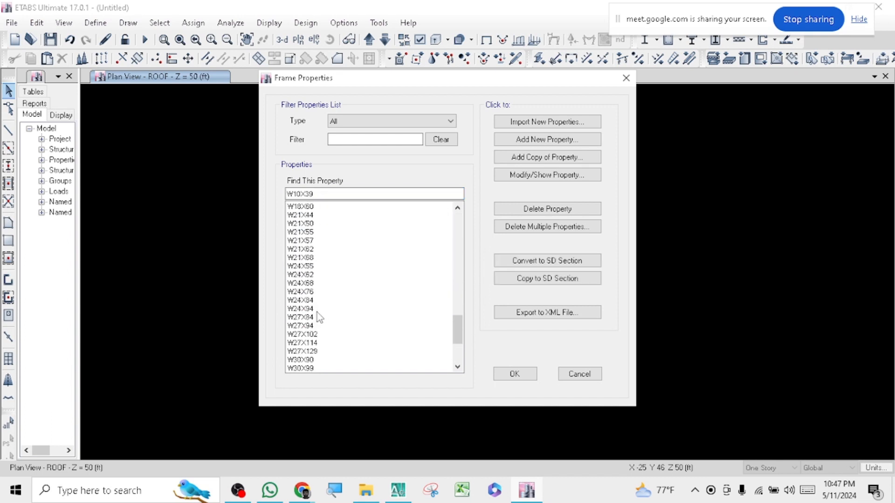
left_click(295, 275)
left_click_drag(294, 275, 306, 223)
scroll(306, 322, "down", 4)
scroll(306, 214, "up", 5)
scroll(315, 229, "up", 9)
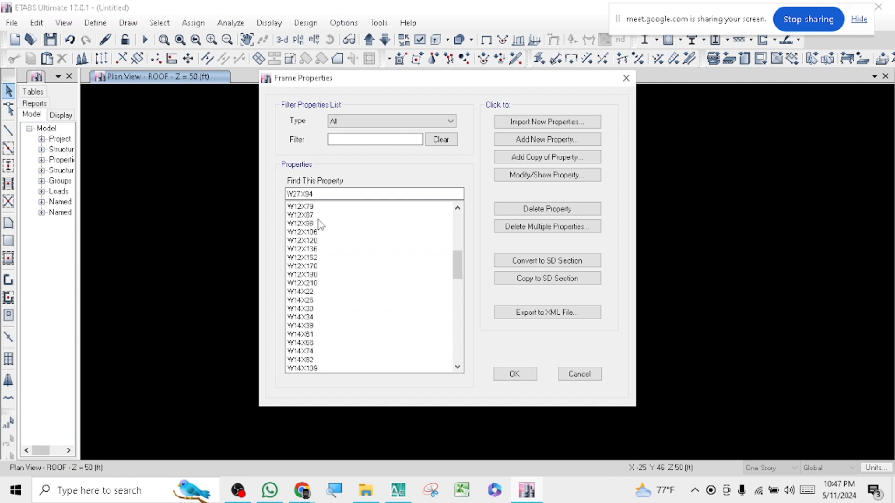
scroll(315, 230, "up", 2)
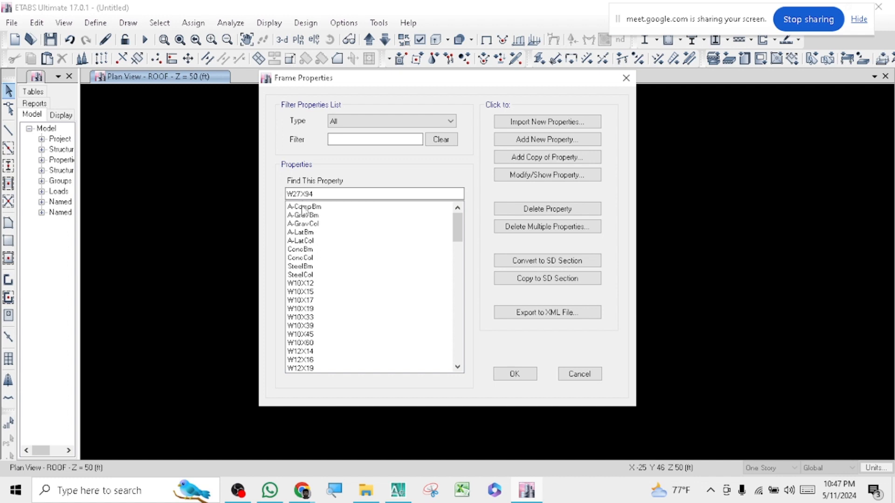
scroll(327, 224, "down", 20)
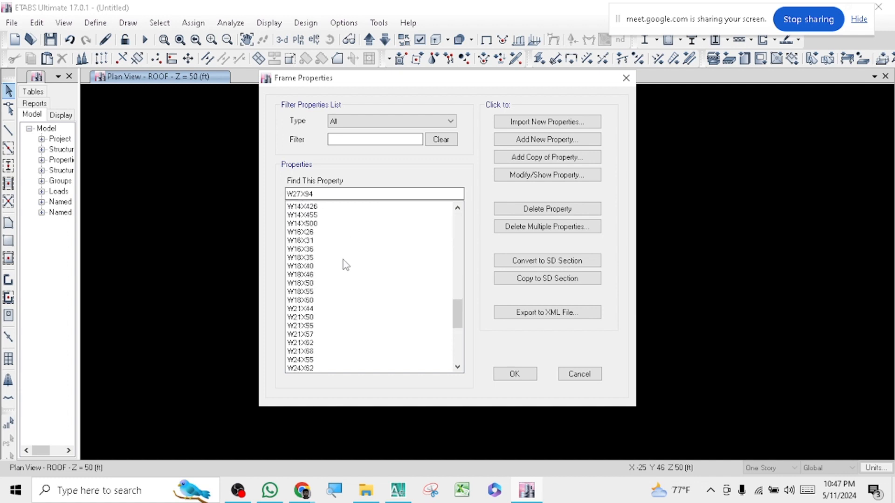
scroll(345, 264, "down", 8)
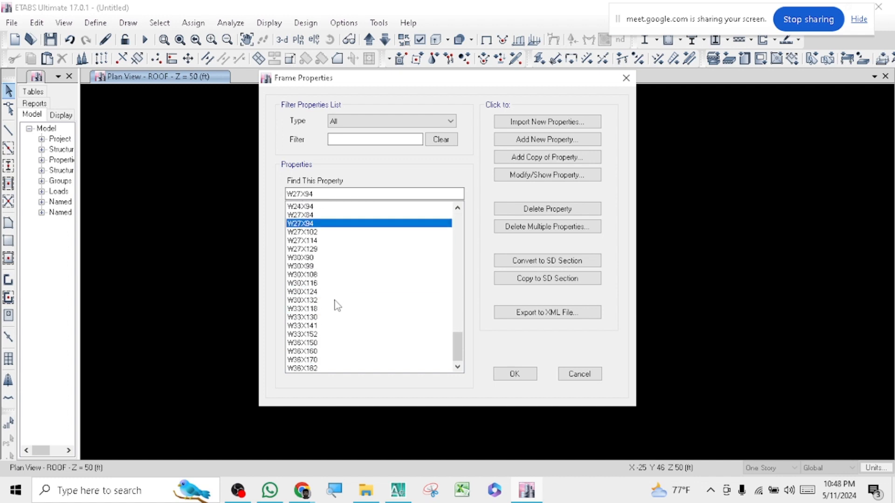
scroll(335, 299, "up", 20)
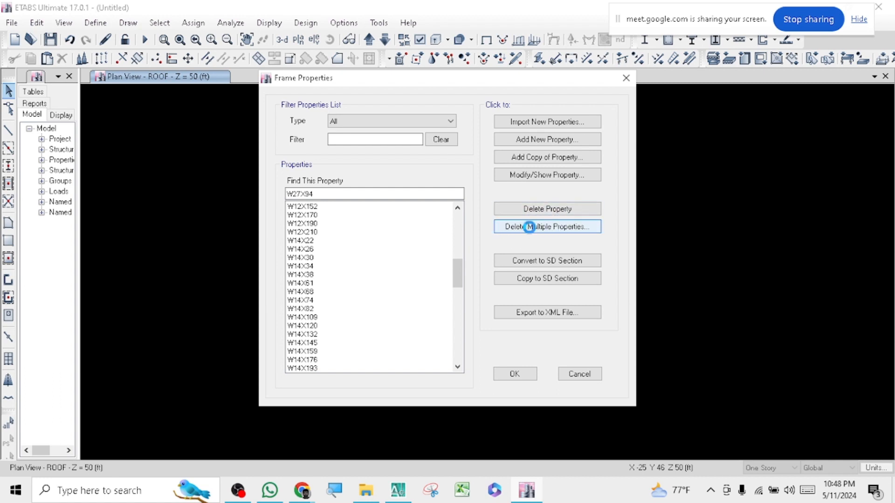
- Delete the predefined frame sections A-CompBm through SteelCol and W10X12 through W36X170 in bulk
left_click(524, 226)
left_click_drag(400, 186, 397, 271)
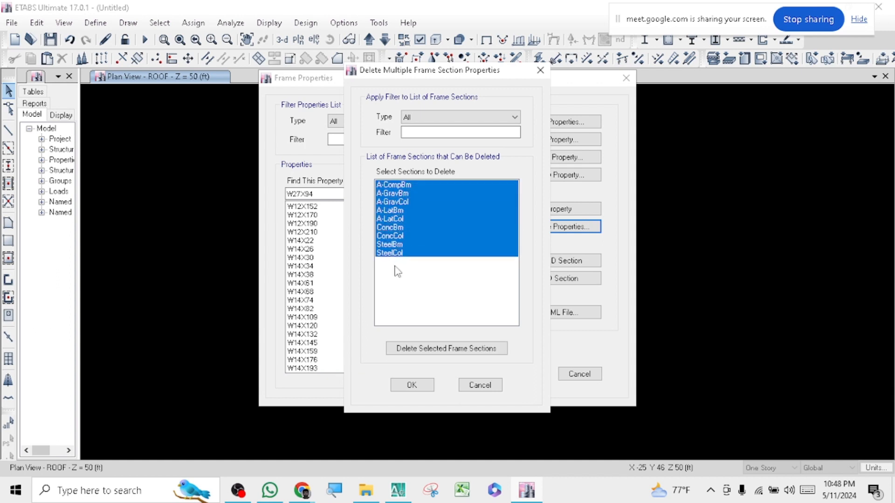
left_click(420, 351)
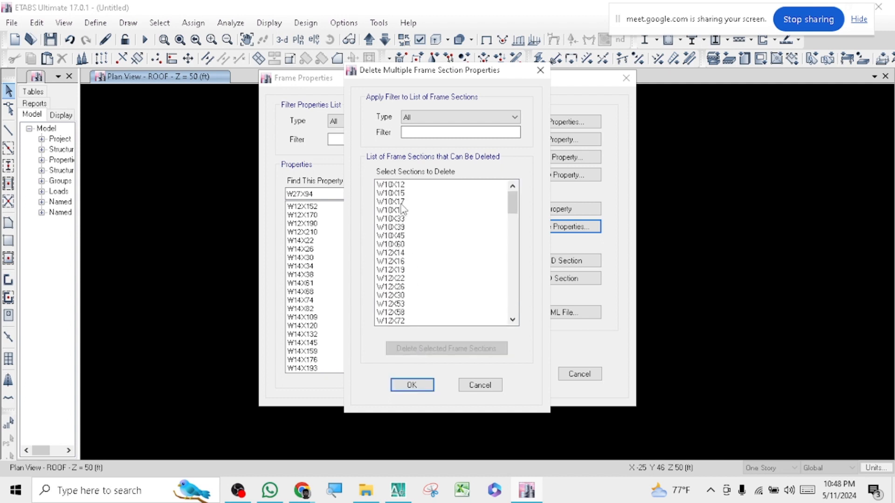
left_click_drag(396, 185, 399, 313)
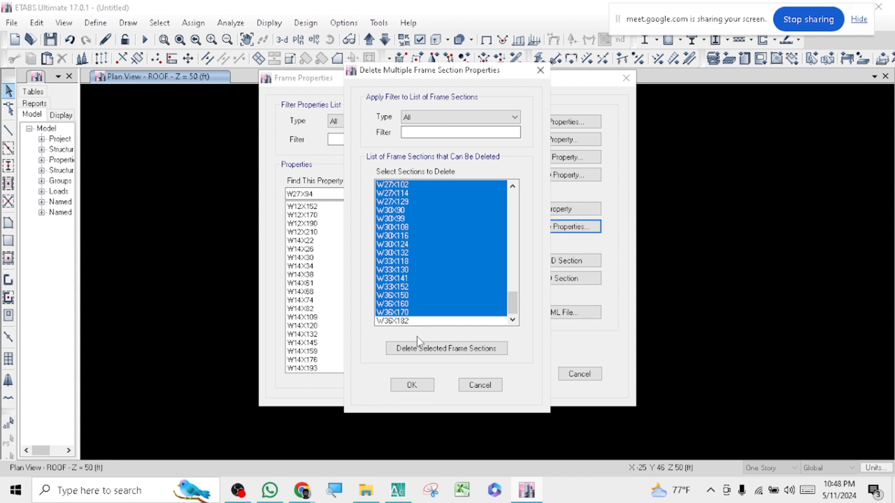
left_click(427, 349)
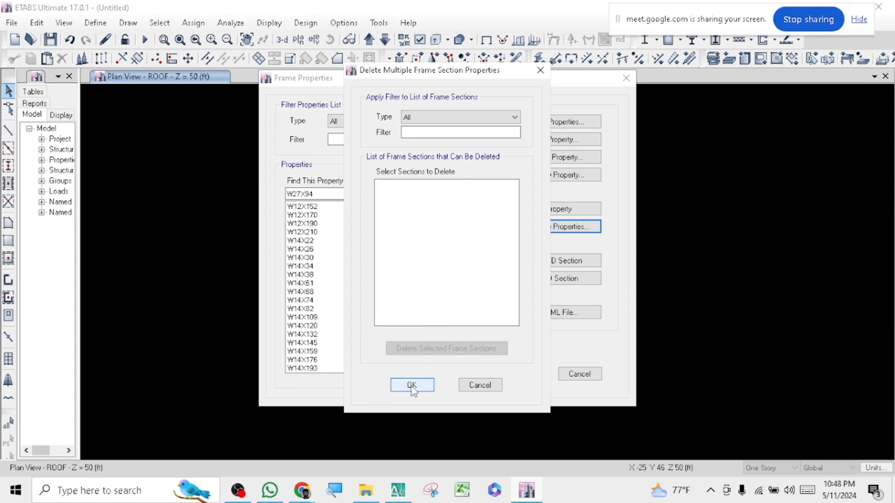
left_click(413, 385)
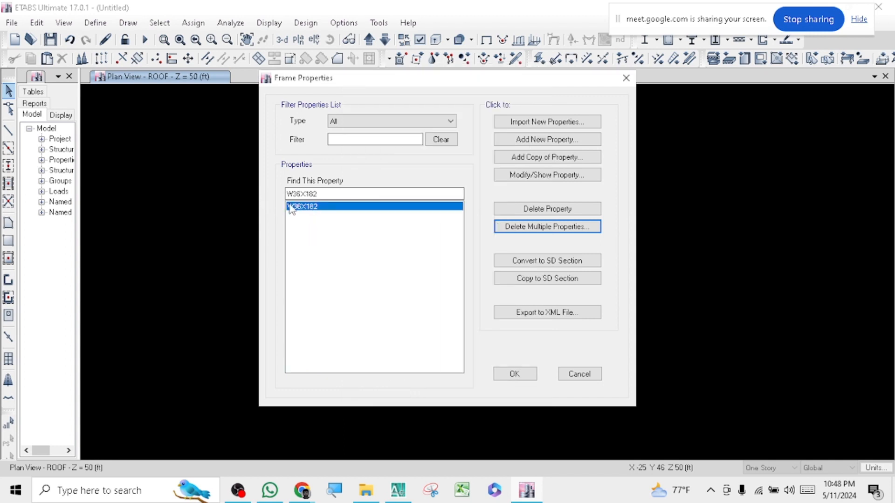
left_click(317, 241)
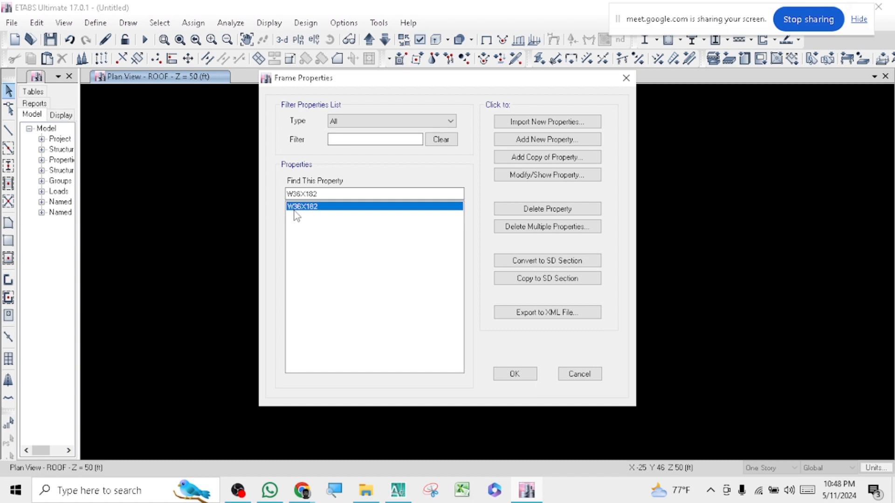
- Add a new frame section property with the Concrete Rectangular shape
left_click(550, 140)
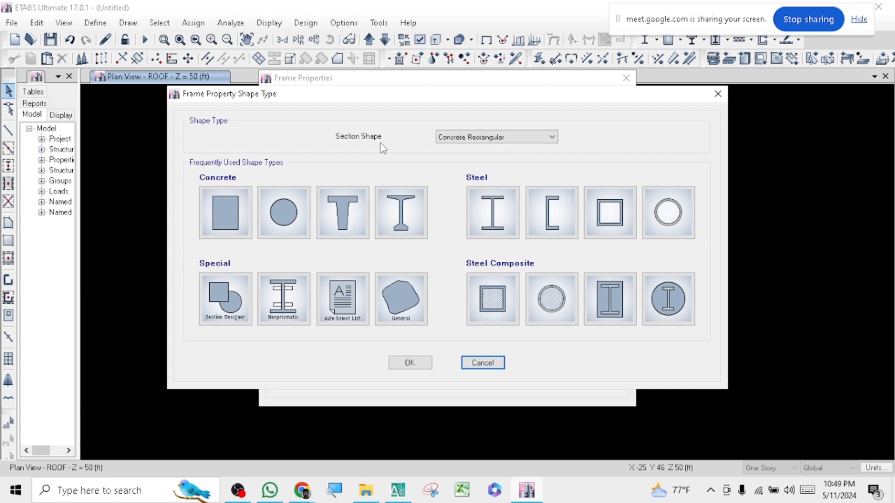
left_click(502, 139)
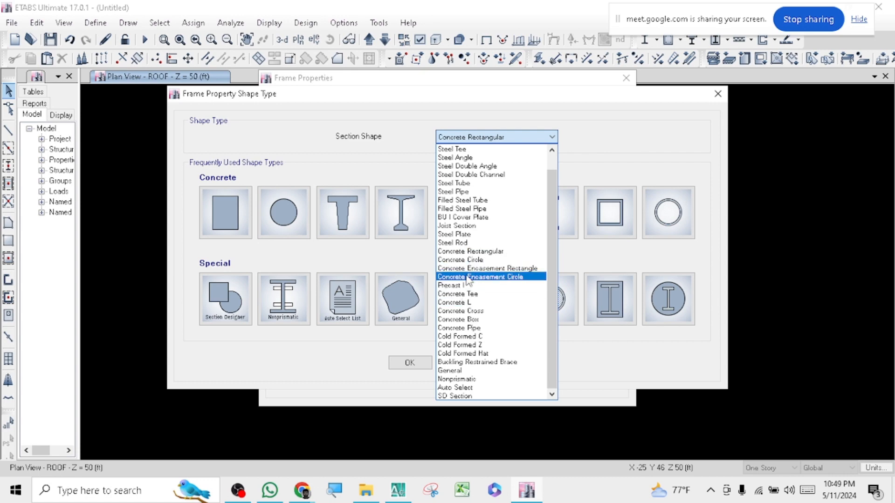
left_click(476, 253)
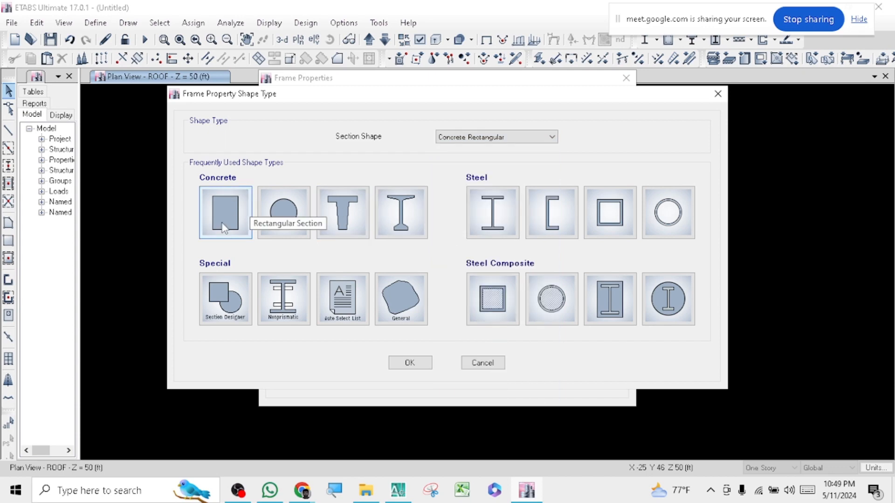
left_click(230, 209)
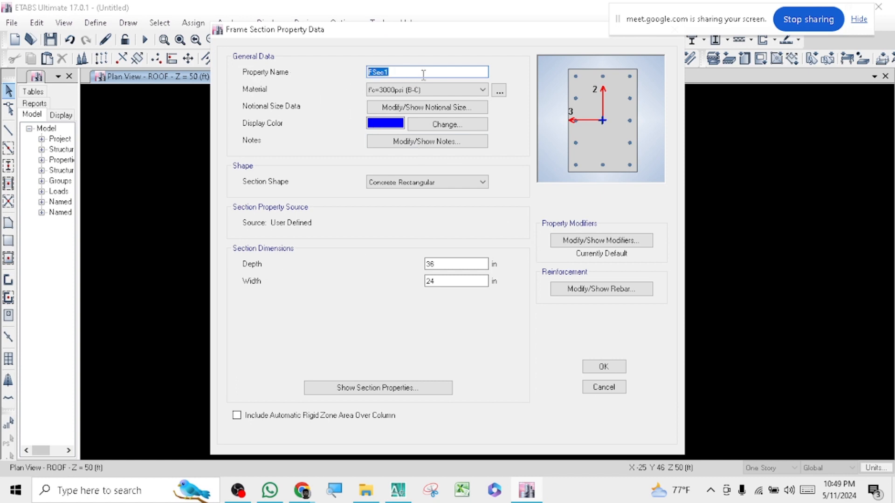
- Name the new rectangular section C=12X12 and assign it the f'c=3000psi (B-C) material
left_click(392, 73)
left_click_drag(391, 73, 339, 74)
type("C=1122XX1122")
key("BackSpace")
key("BackSpace")
key("BackSpace")
key("BackSpace")
key("BackSpace")
key("BackSpace")
type("2XX")
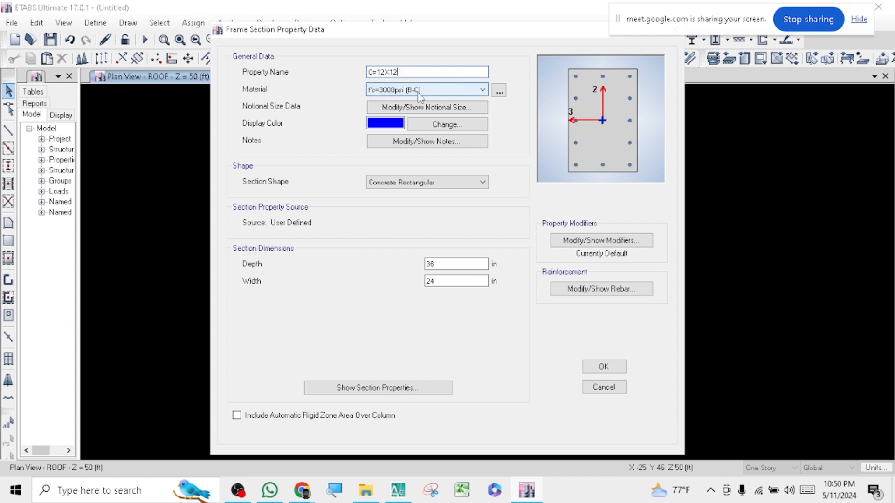
left_click(443, 96)
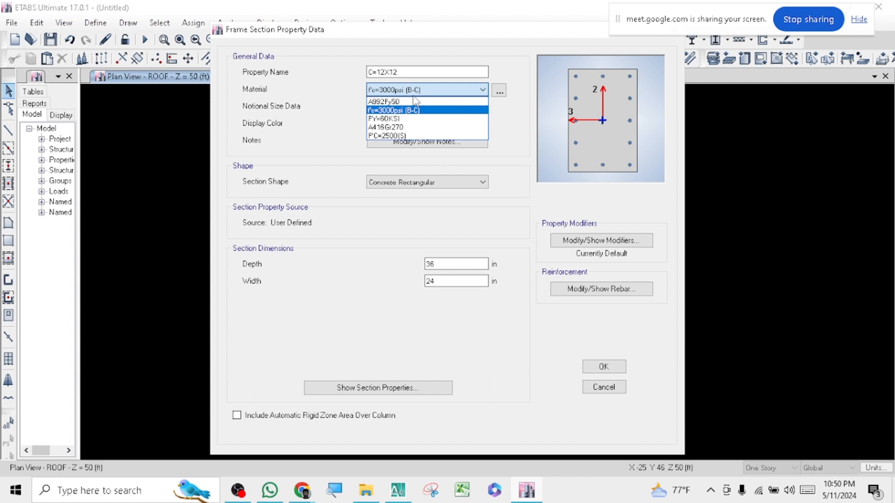
left_click(395, 111)
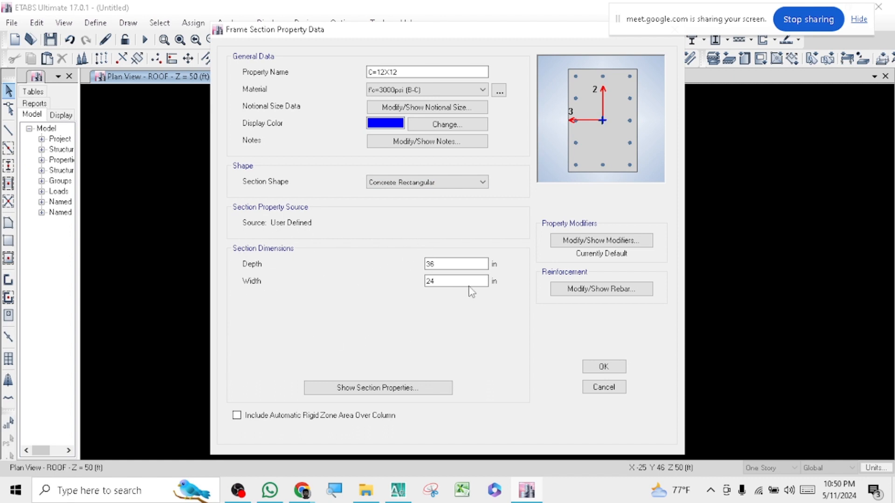
- Set both the depth and the width of the C=12X12 section to 12 in
left_click(385, 73)
left_click_drag(418, 73, 349, 68)
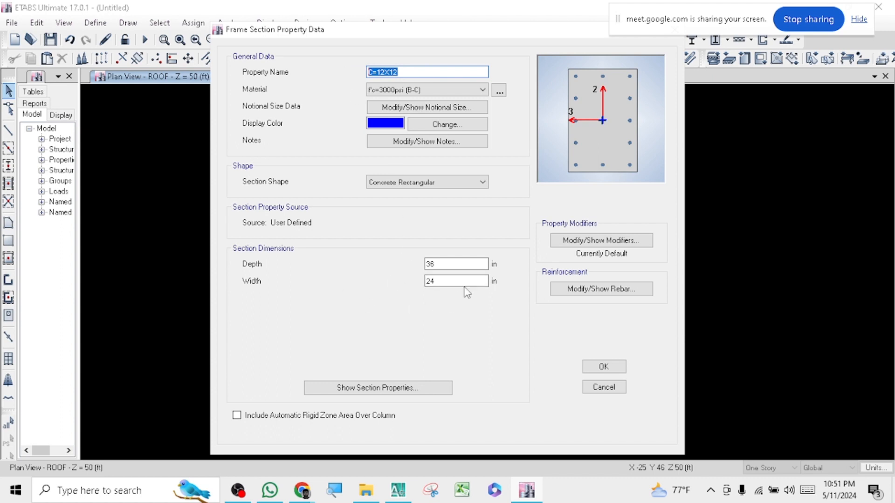
left_click_drag(468, 281, 399, 285)
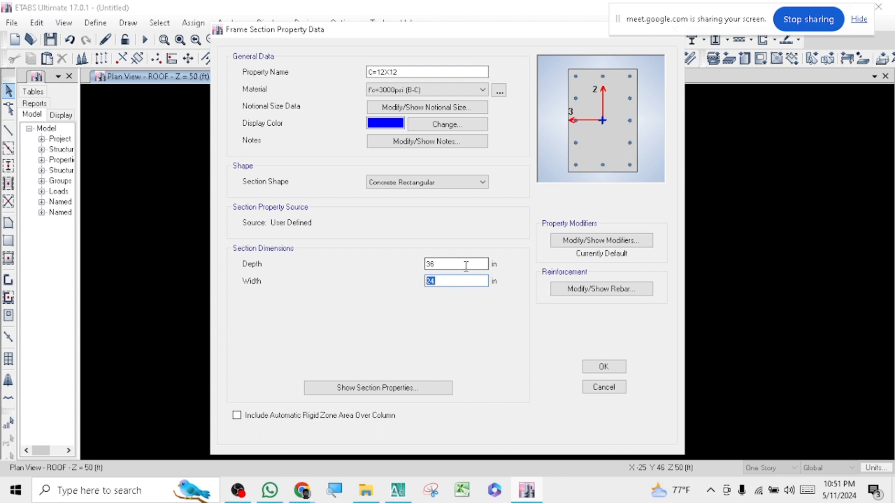
left_click_drag(466, 265, 379, 266)
left_click_drag(466, 280, 411, 283)
type("1")
key("BackSpace")
double_click(445, 264)
type("12")
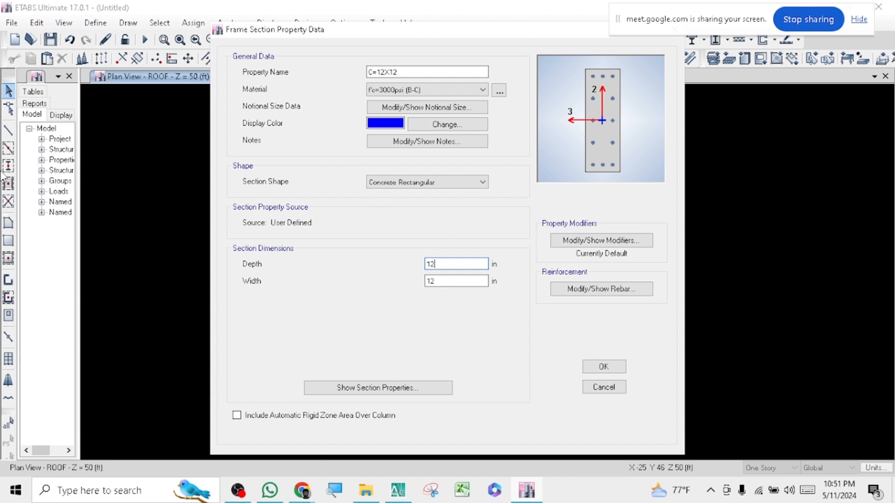
- Set the C=12X12 reinforcement to be designed, using FY=60KSI for the longitudinal bars
left_click(577, 292)
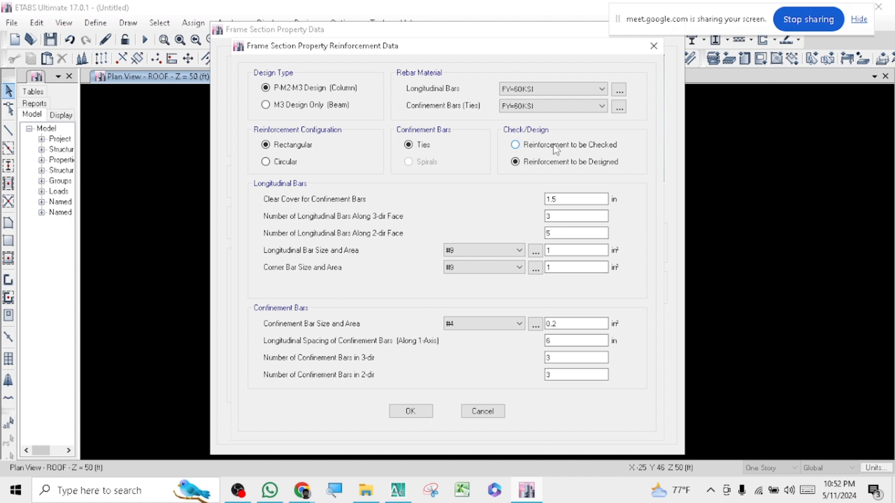
left_click(526, 165)
left_click(541, 147)
left_click(540, 162)
left_click(545, 94)
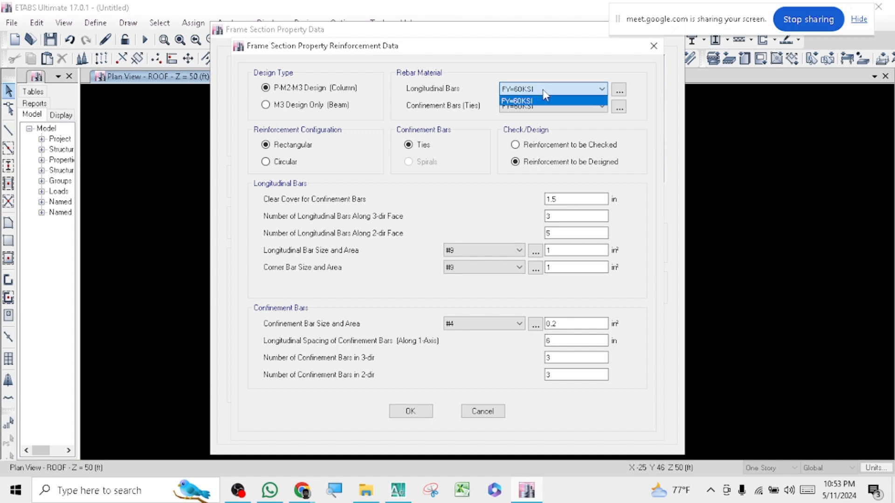
left_click(544, 92)
left_click(545, 93)
left_click(541, 92)
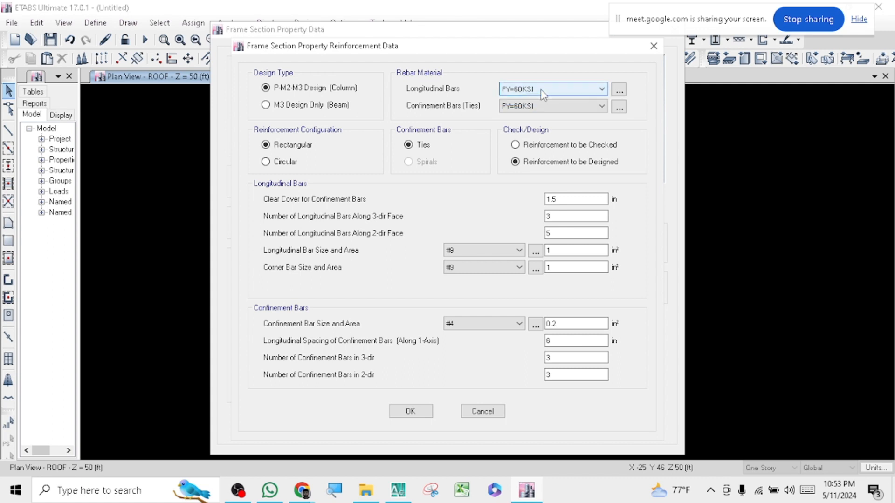
left_click(411, 412)
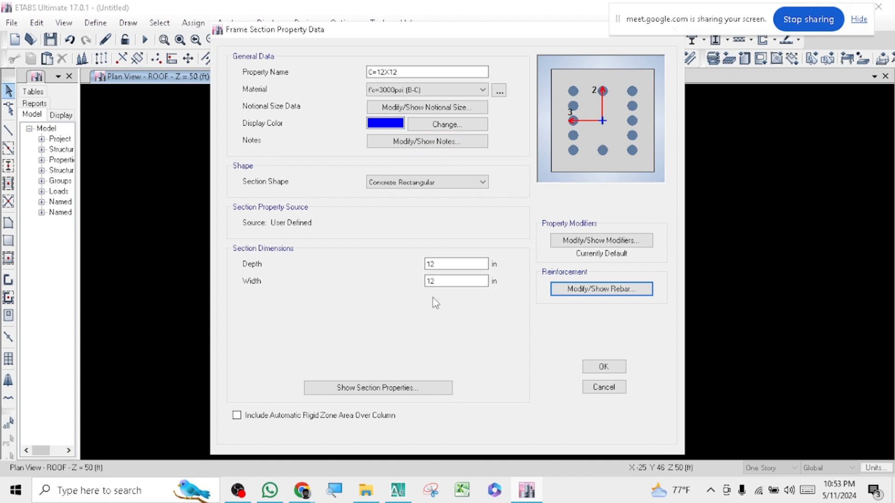
- Review the calculated section properties of C=12X12 and accept the section definition
left_click(378, 388)
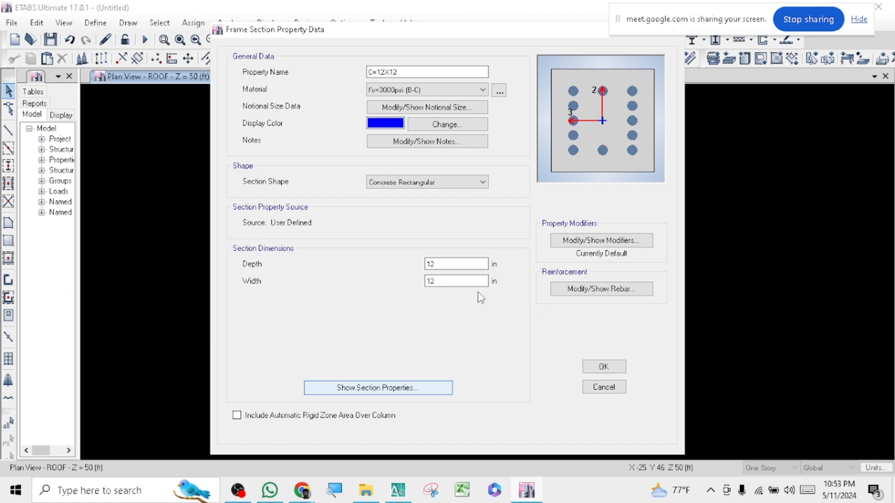
left_click(363, 390)
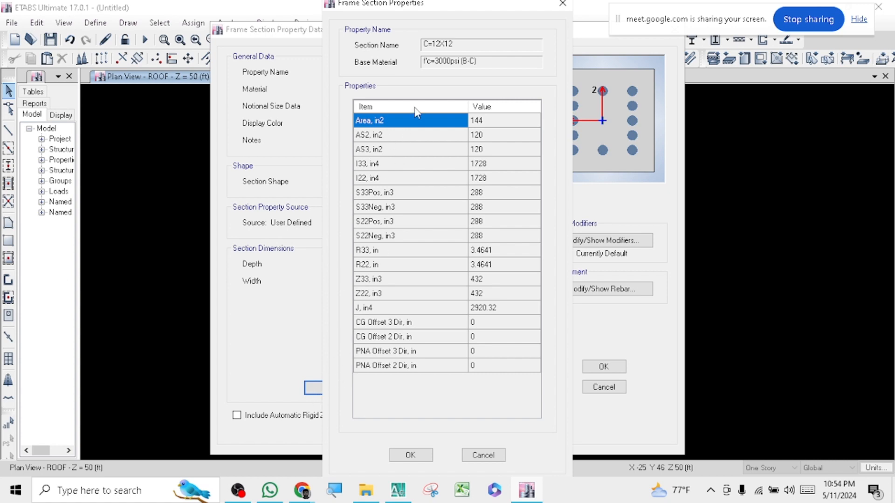
left_click(410, 455)
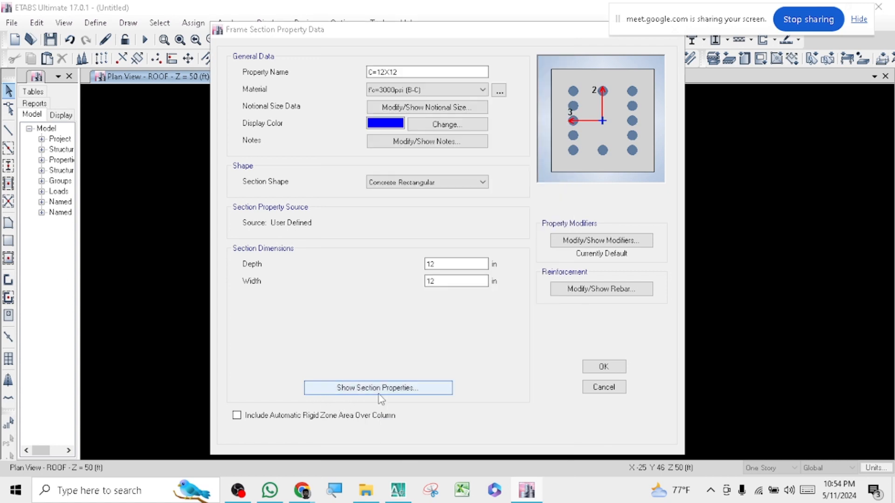
left_click(379, 394)
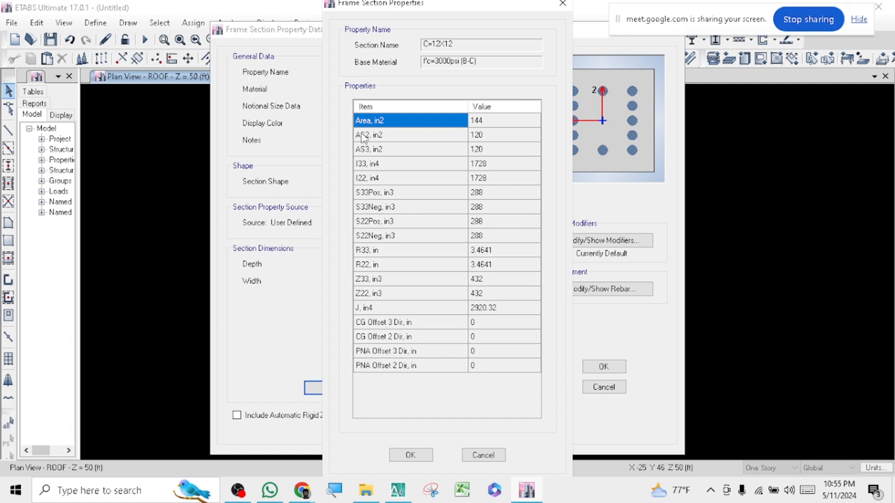
left_click(413, 457)
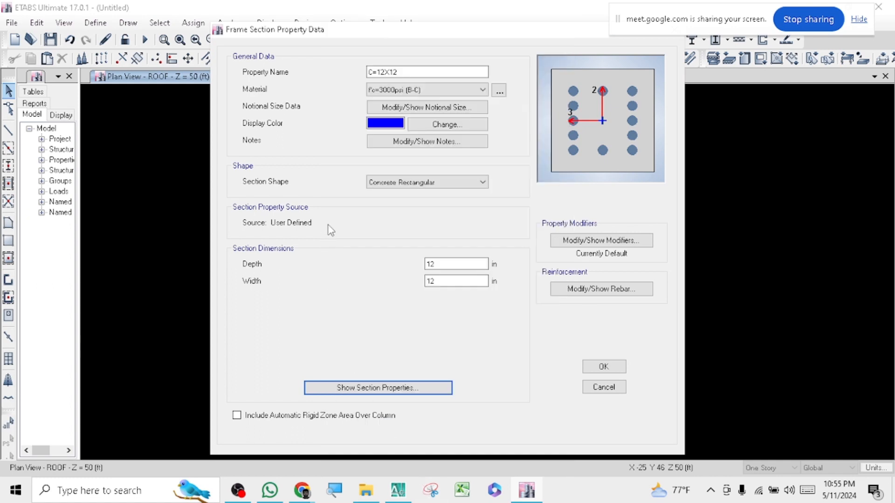
left_click(603, 367)
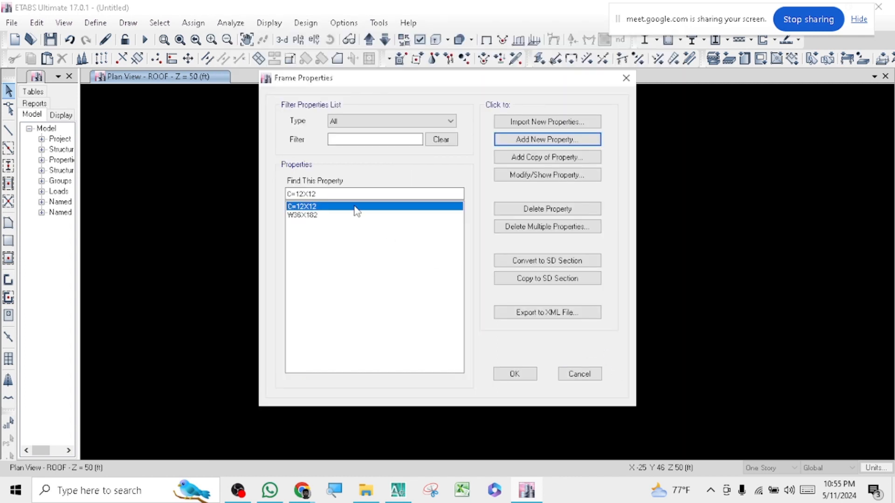
- Delete the remaining predefined frame section W36X182
left_click(314, 216)
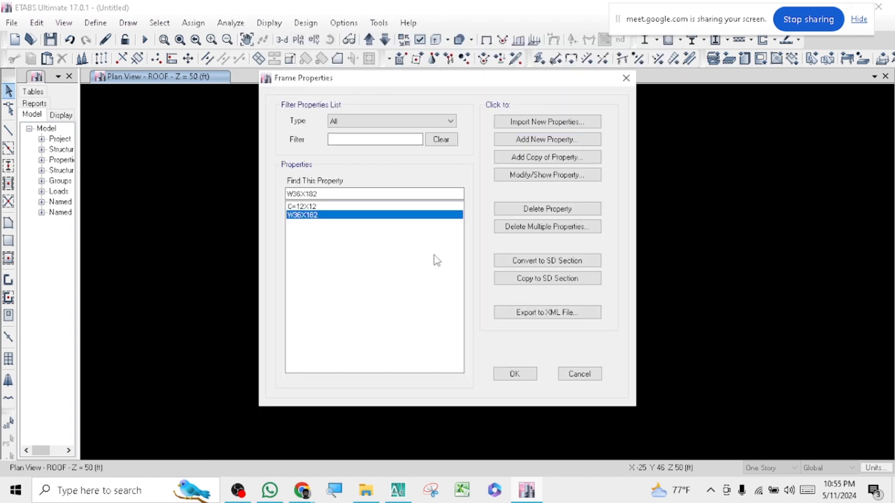
left_click(527, 212)
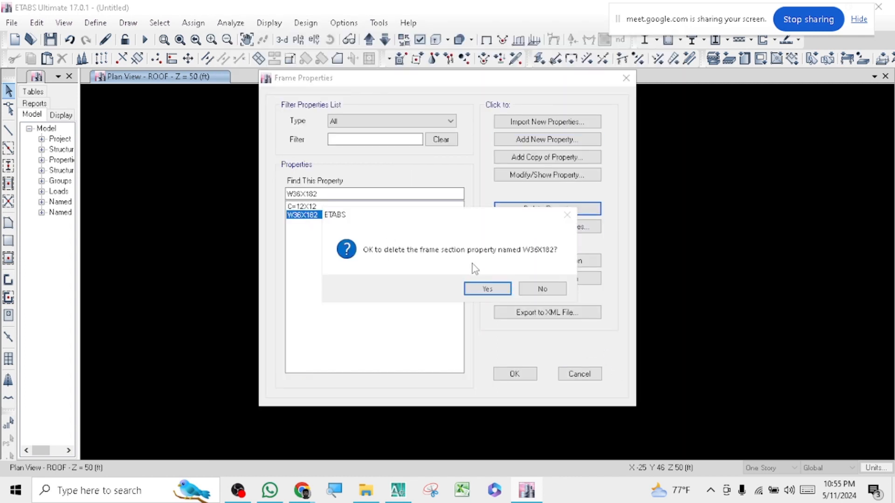
left_click(487, 288)
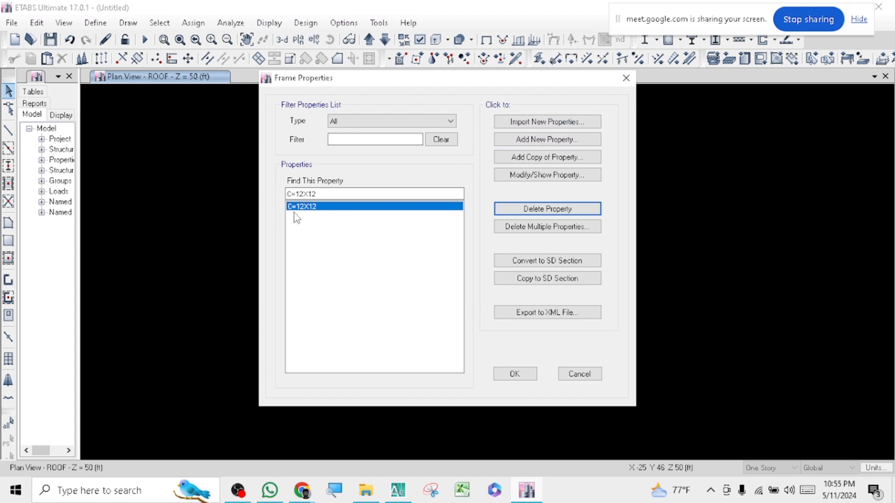
- Add a copy of the C=12X12 section and name it GB=12X18
left_click(541, 160)
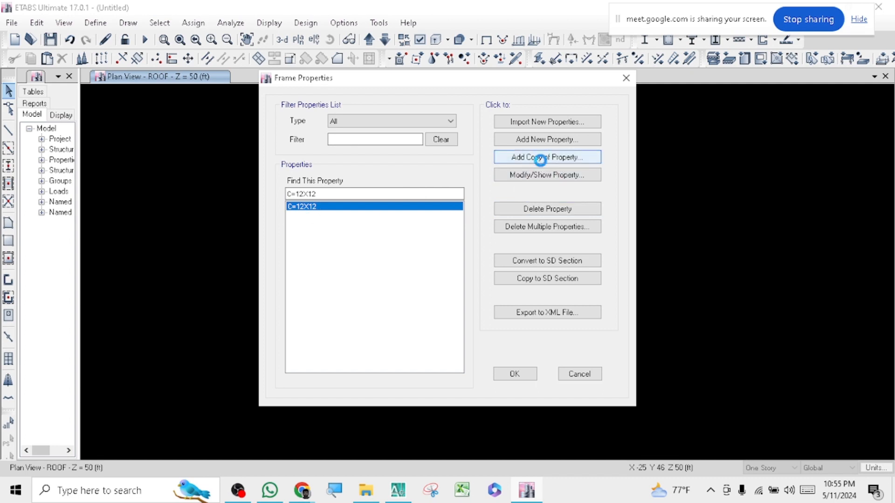
left_click(540, 159)
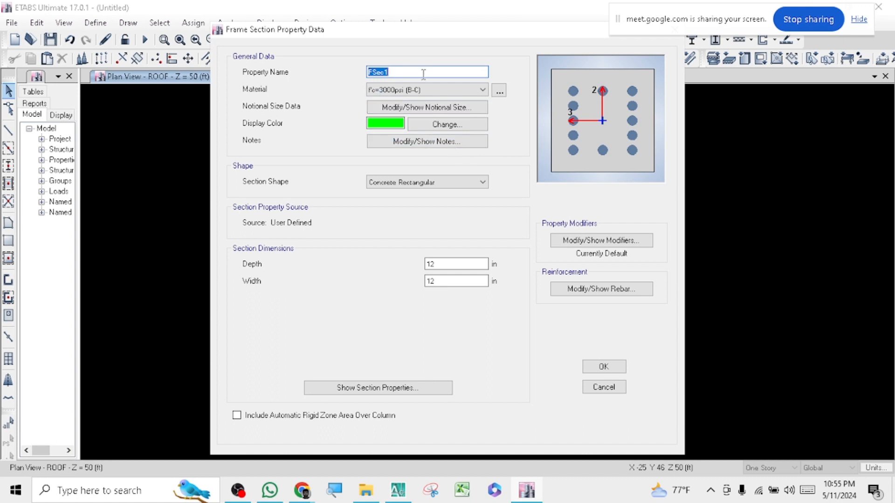
type("GB=112X")
key("BackSpace")
key("BackSpace")
key("BackSpace")
type("22X118")
key("BackSpace")
key("BackSpace")
key("BackSpace")
key("BackSpace")
key("BackSpace")
key("BackSpace")
type("22")
key("BackSpace")
key("BackSpace")
type("2X11")
key("BackSpace")
type("8")
- Keep f'c=3000psi (B-C) as the GB=12X18 material and set the section depth to 18 in
left_click(395, 91)
left_click(395, 92)
left_click(446, 264)
key("BackSpace")
type("8")
- Set the reinforcement design type of GB=12X18 to M3 Design Only (Beam) and save the section
left_click(586, 289)
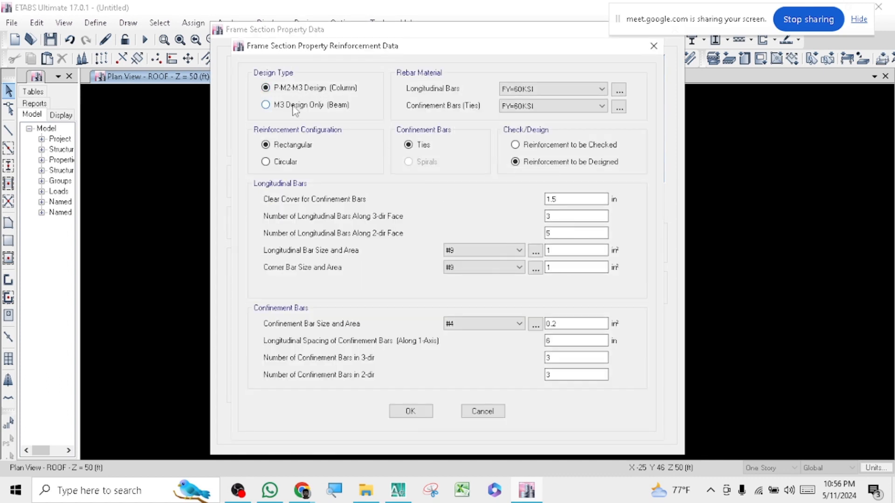
left_click(292, 109)
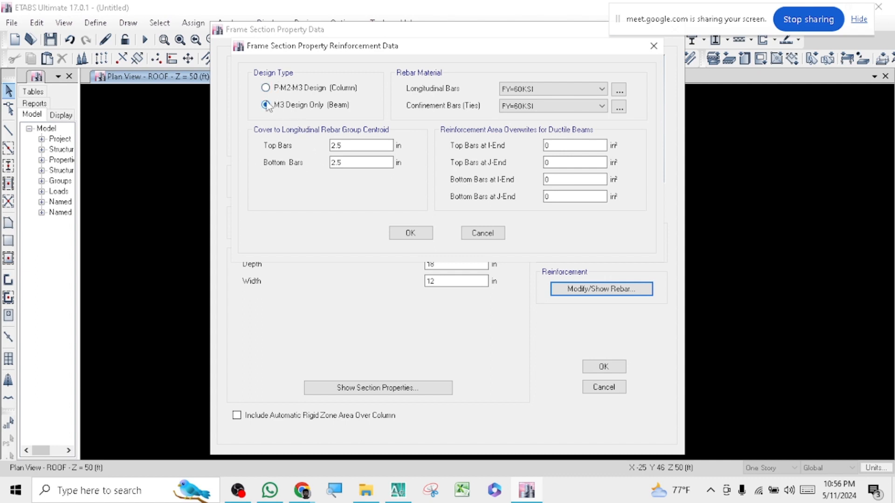
left_click(289, 88)
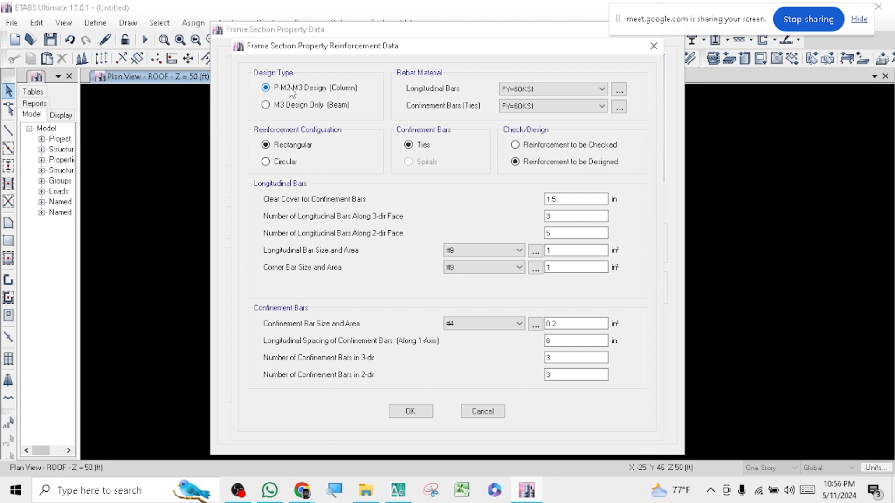
left_click(289, 105)
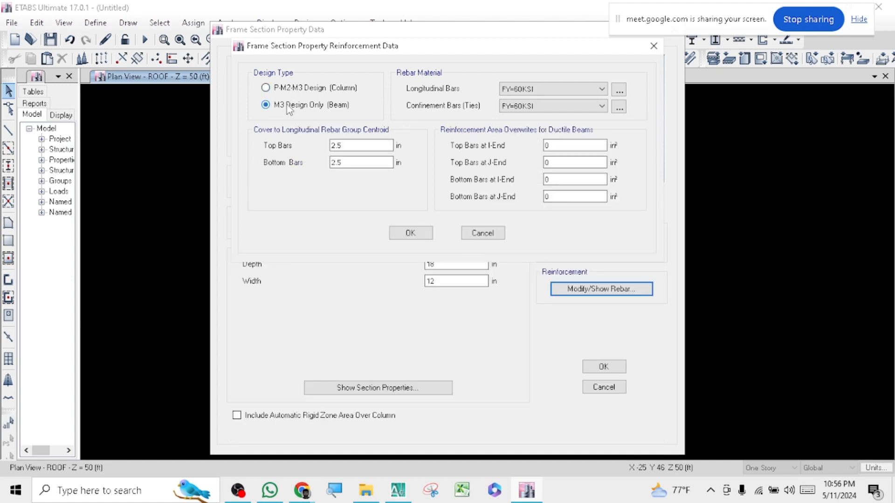
left_click(409, 232)
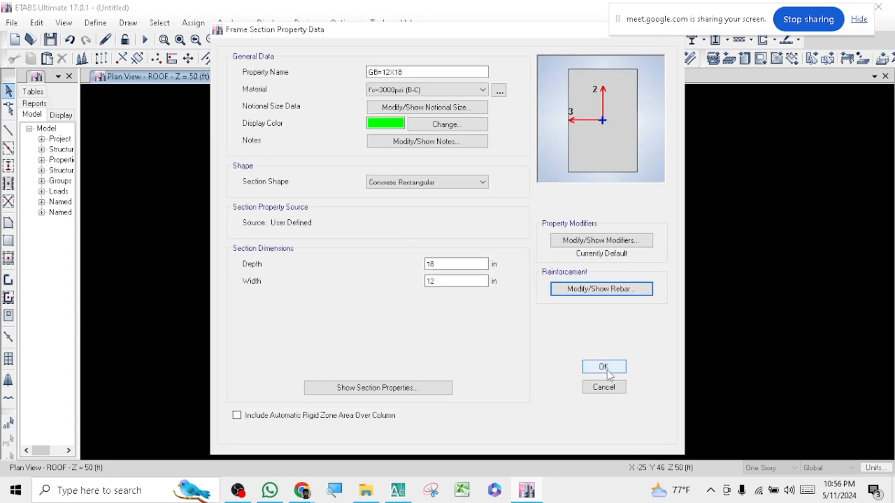
left_click(603, 368)
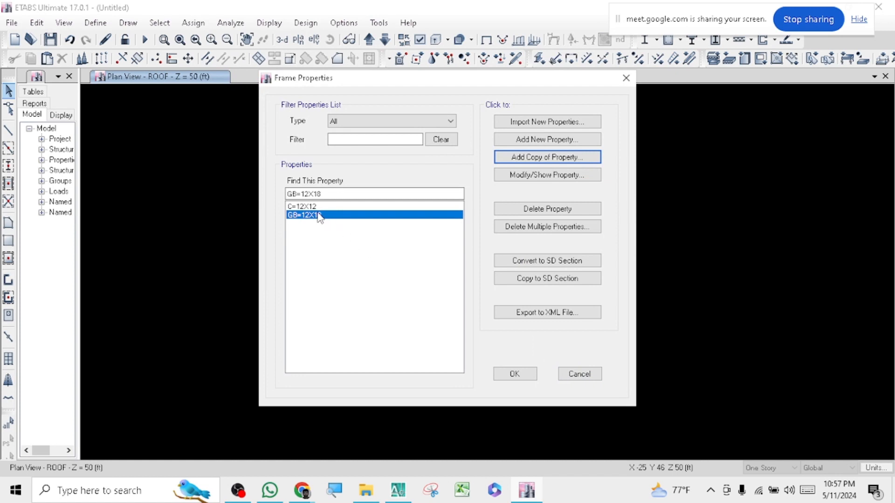
- Add a copy of the GB=12X18 section and name it FB=10X15
left_click(543, 158)
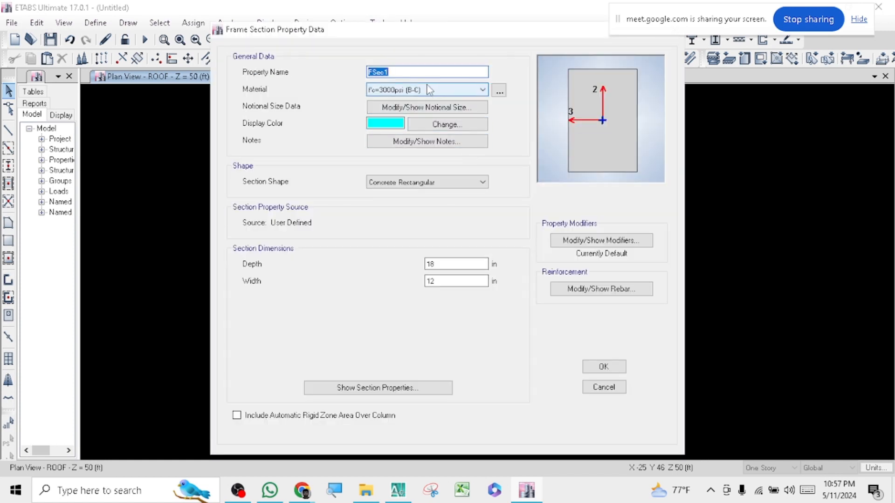
type("FFB")
key("BackSpace")
key("BackSpace")
type("B=10X15")
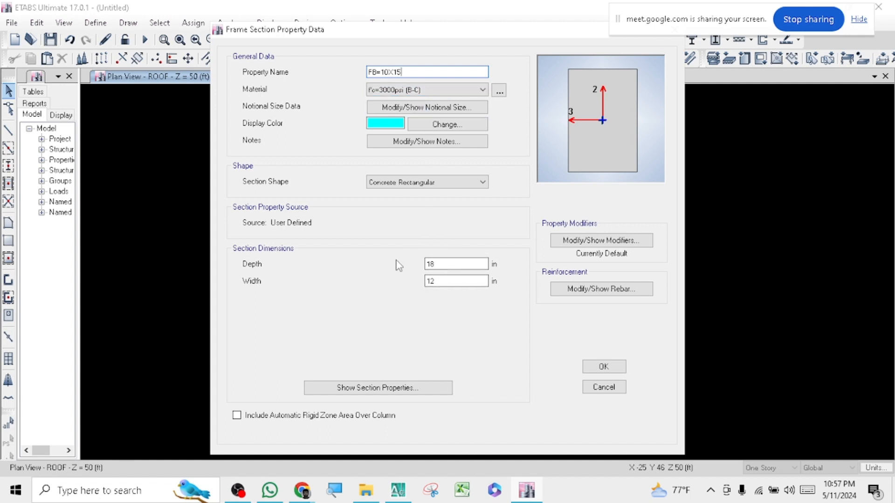
- Set the FB=10X15 section's width to 10 in and its depth to 15 in
left_click(455, 281)
key("BackSpace")
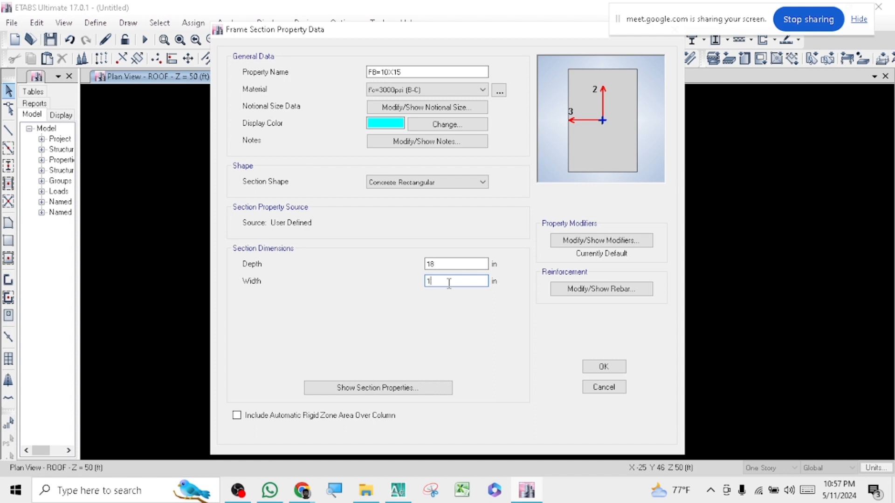
type("0")
left_click(454, 261)
key("BackSpace")
type("5")
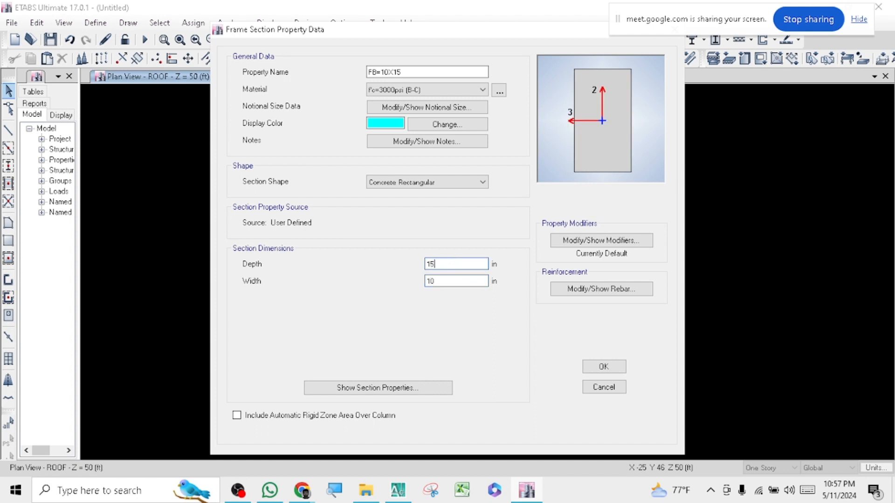
- Choose M3 Design Only (Beam) as the reinforcement design type of FB=10X15
left_click(606, 290)
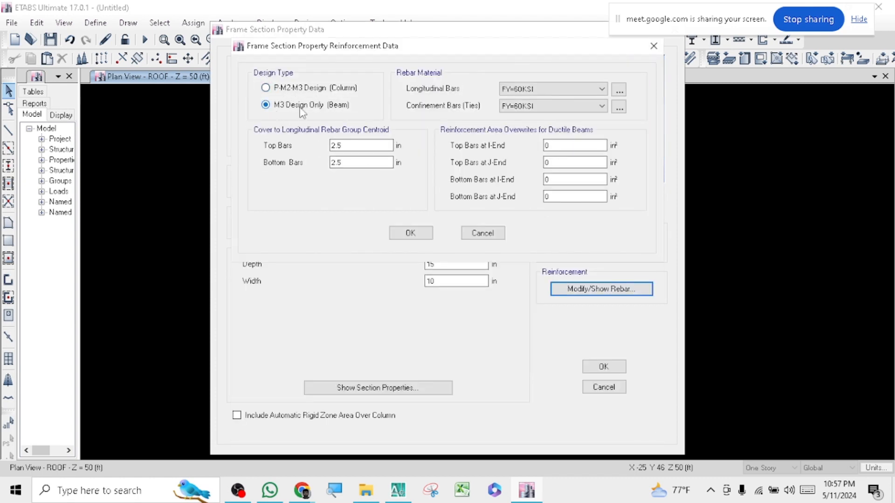
left_click(299, 108)
left_click(411, 235)
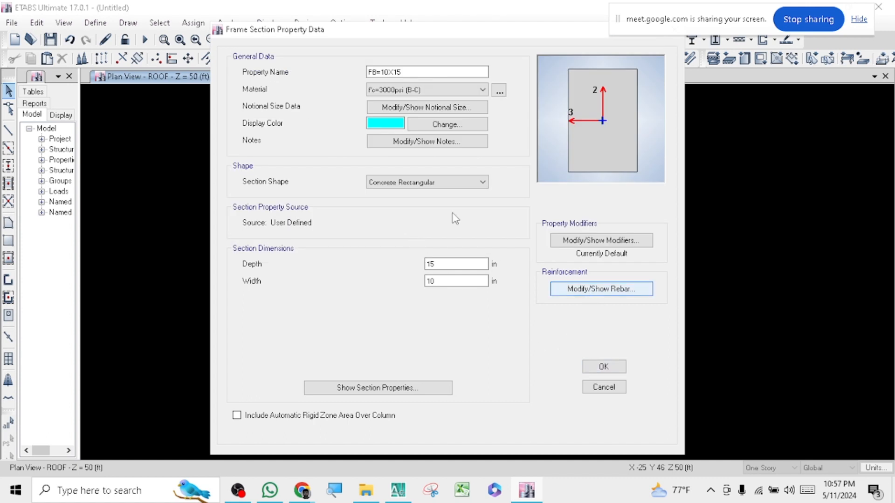
- Check the top bar cover of FB=10X15 and save the frame section definitions
left_click(594, 291)
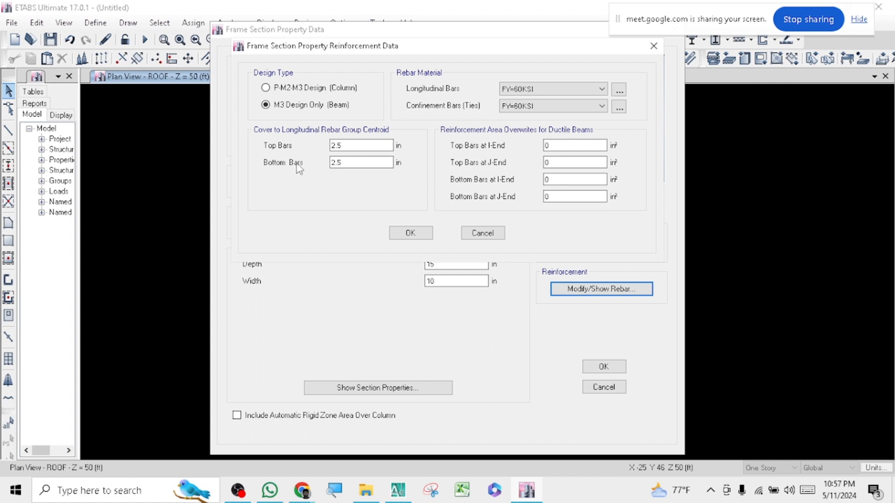
double_click(373, 145)
left_click(347, 145)
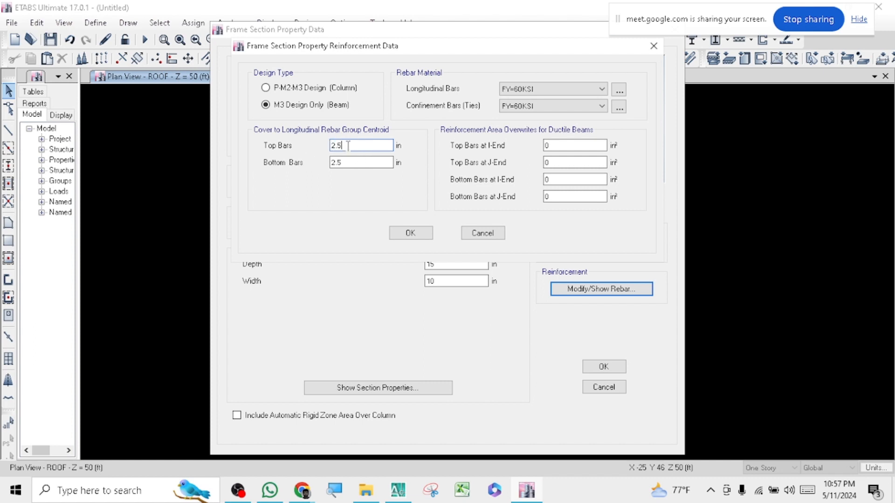
left_click(410, 235)
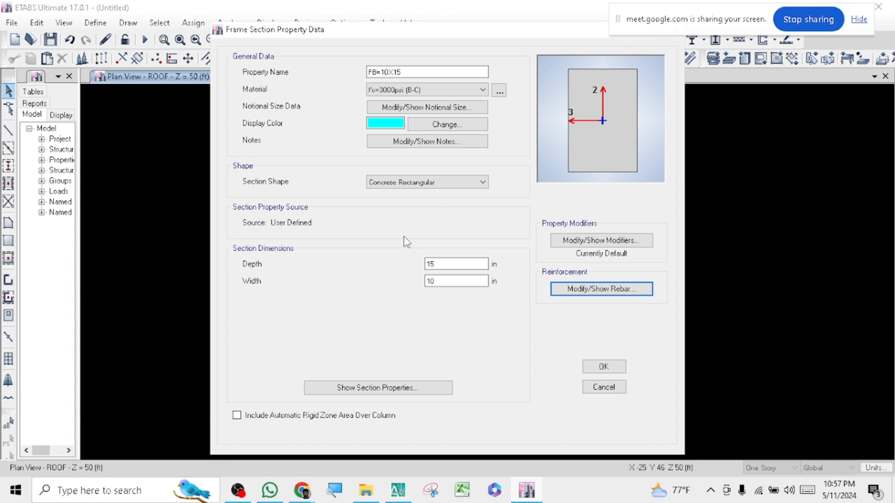
left_click(595, 368)
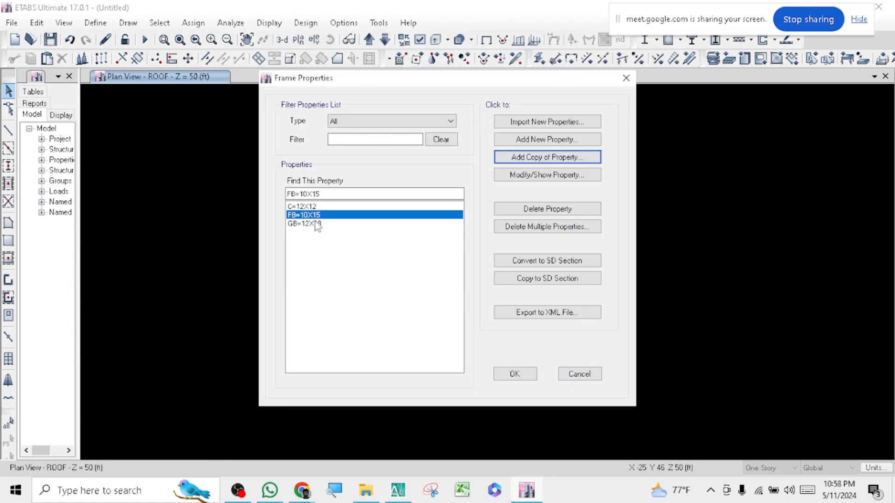
left_click(508, 378)
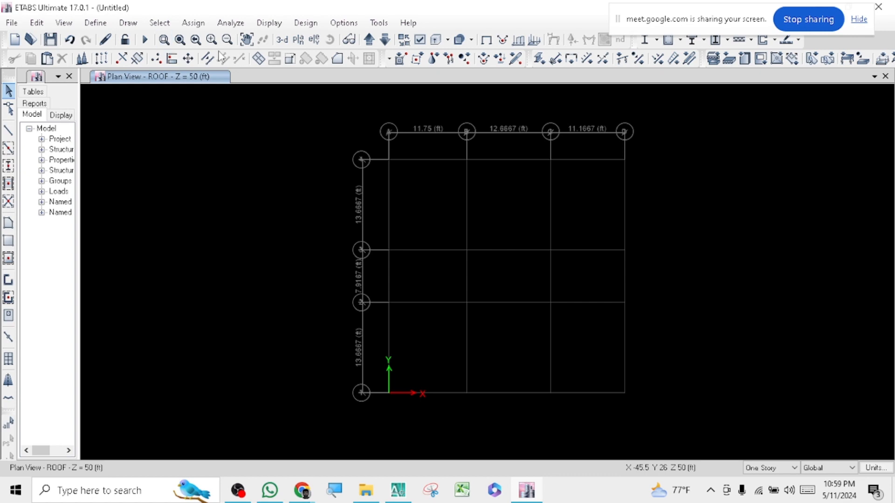
left_click(231, 22)
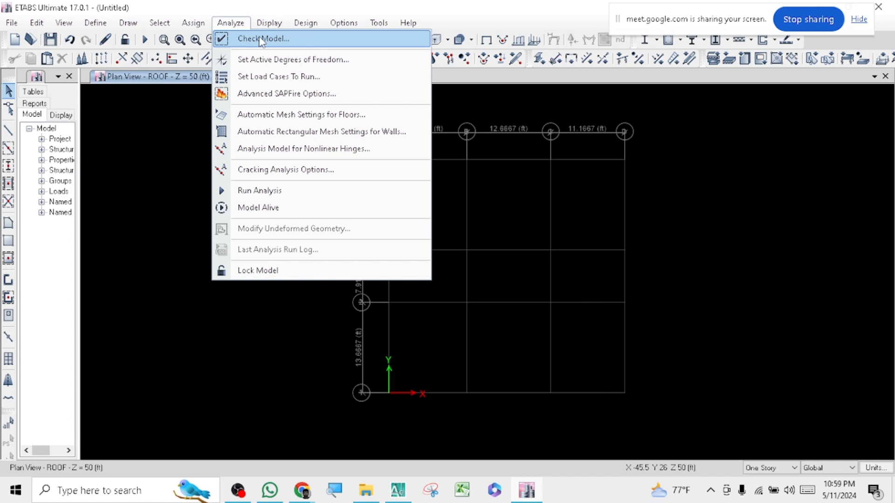
left_click(195, 183)
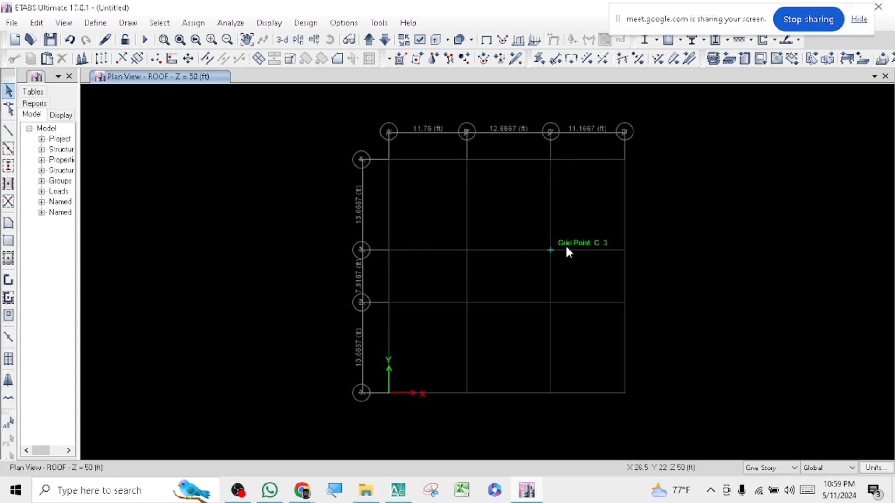
- Switch to AutoCAD and examine the 1st & 2nd floor plan beside the column and beam grid layout
left_click(398, 489)
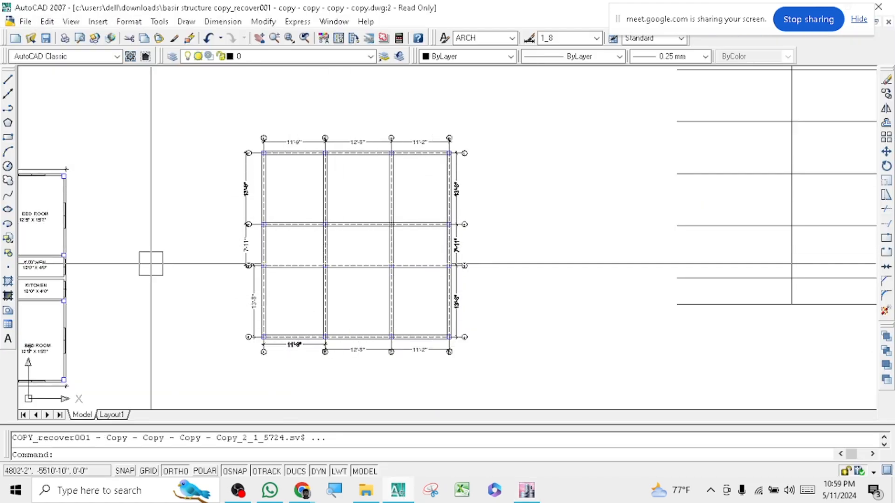
mouse_move(151, 263)
middle_mouse_down()
mouse_move(409, 262)
mouse_move(466, 235)
middle_mouse_up()
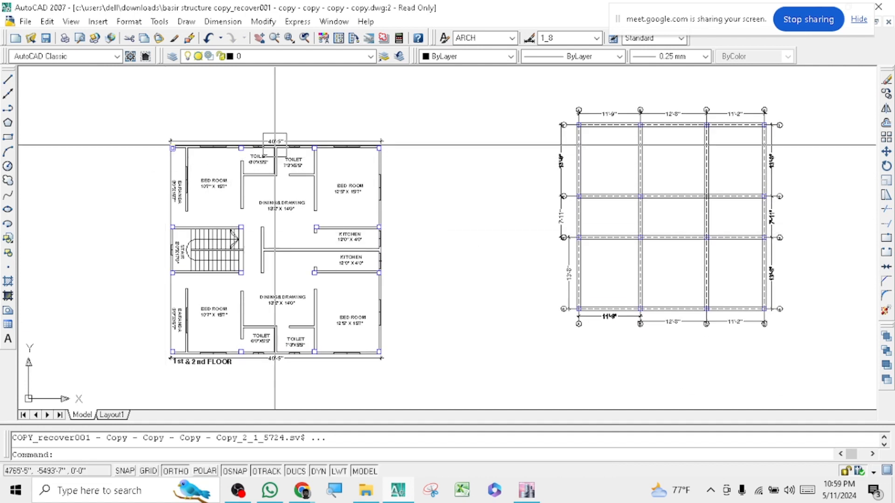